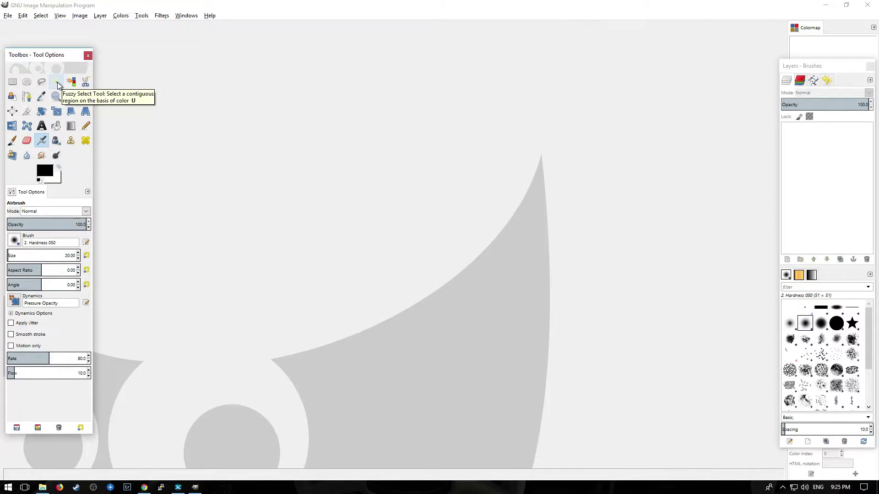
Look at the Bucket Fill tool's options, then activate the Fuzzy Select tool
click(56, 126)
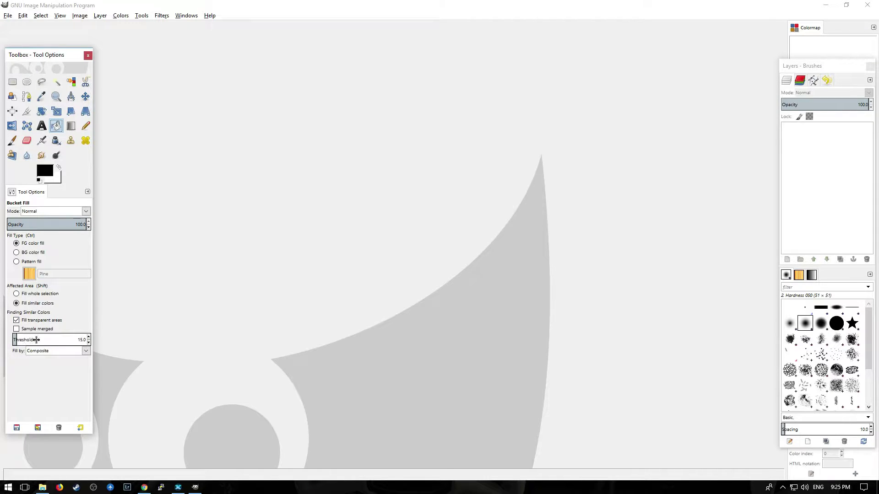
click(53, 84)
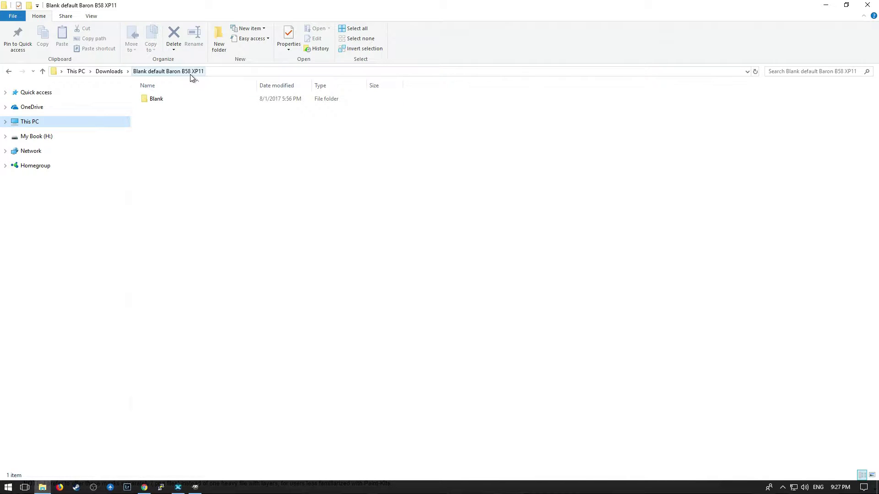
Open the objects folder inside Blank and show its files as extra large icons
double_click(169, 99)
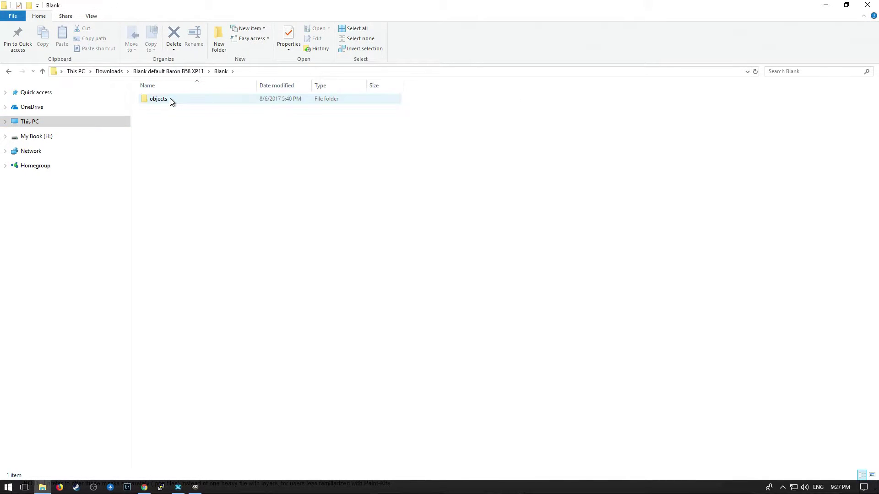
double_click(161, 102)
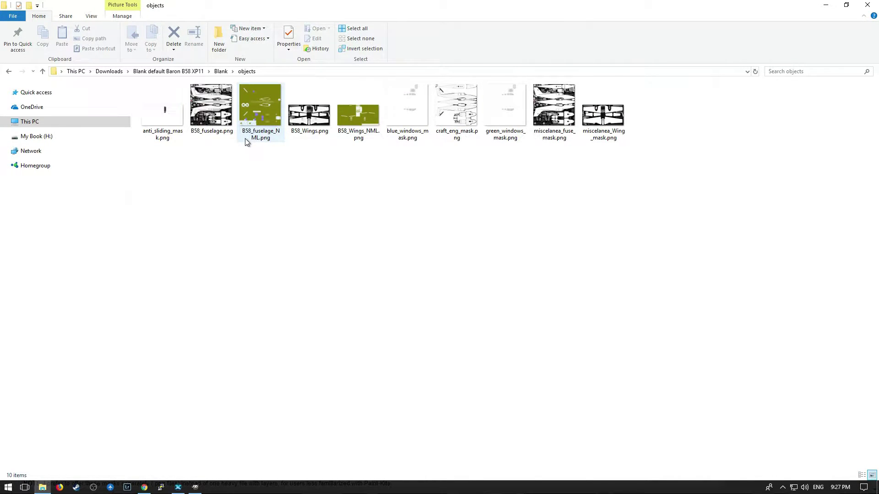
key(ctrl+shift+1)
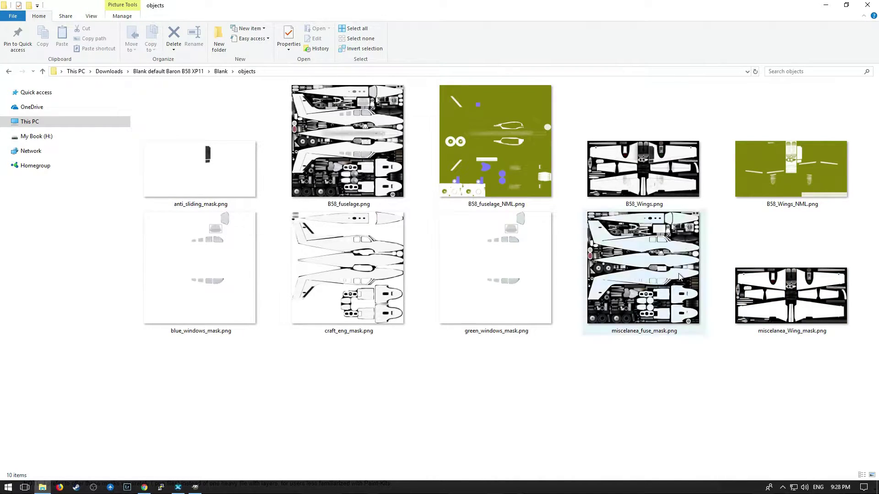
Select the B58_fuselage.png and B58_Wings.png texture files together
click(667, 184)
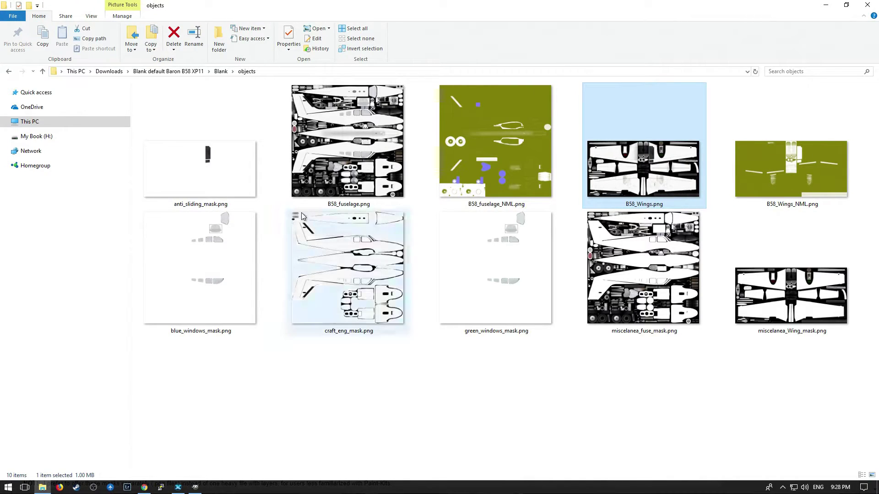
click(354, 154)
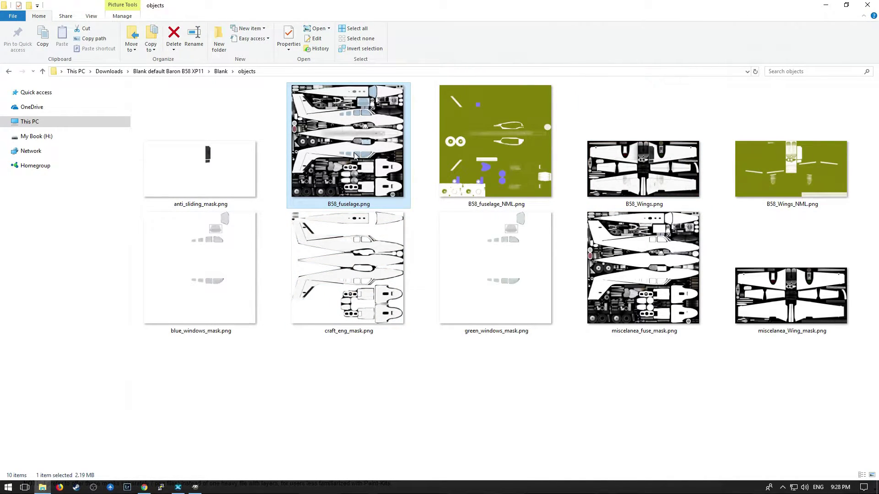
ctrl+click(655, 169)
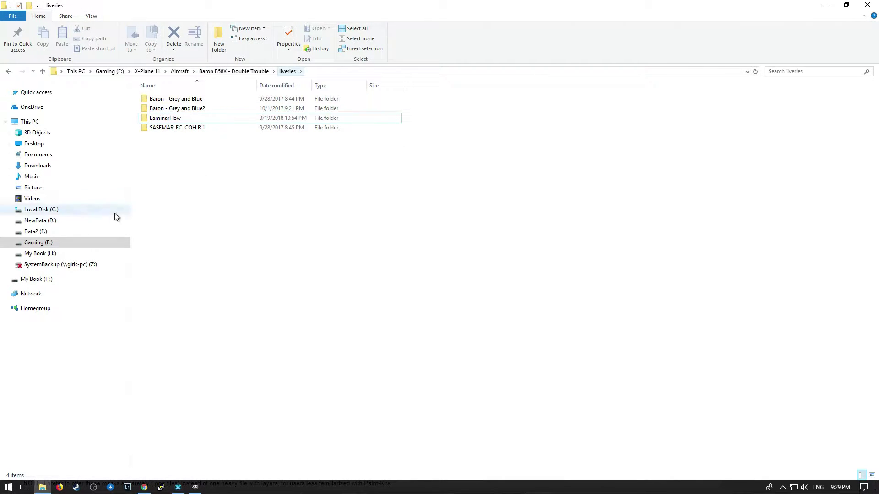
Create a folder named Example in the Baron B58X - Double Trouble liveries folder
click(157, 118)
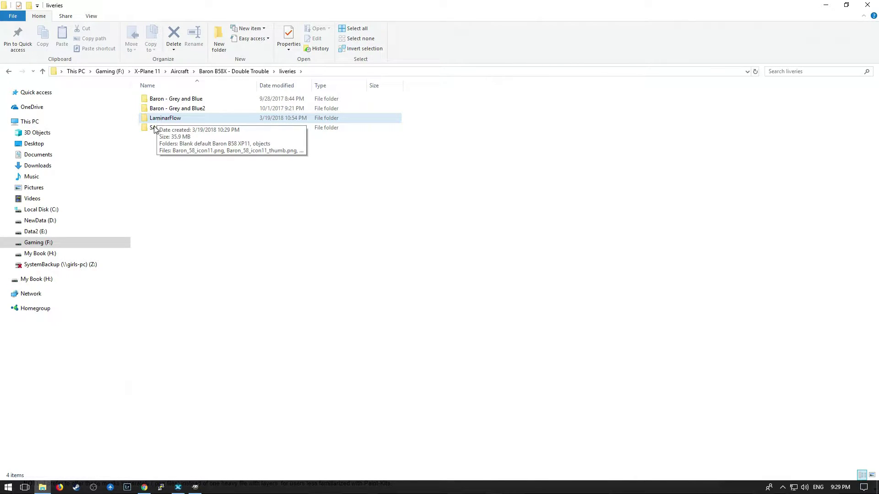
click(188, 163)
right_click(188, 163)
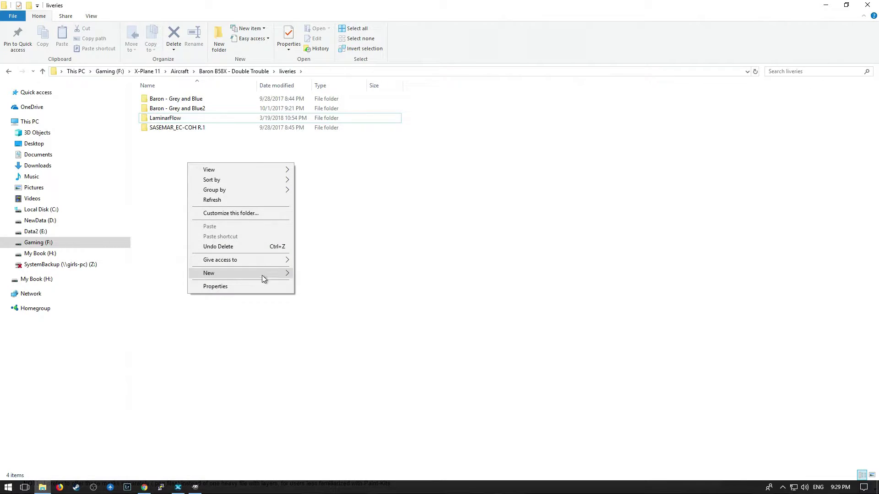
mouse_move(266, 273)
click(335, 274)
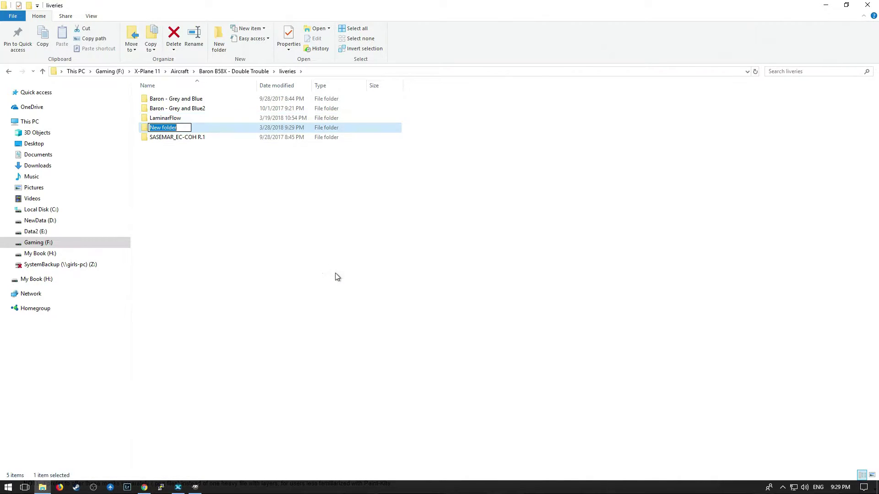
text(Example)
key(Return)
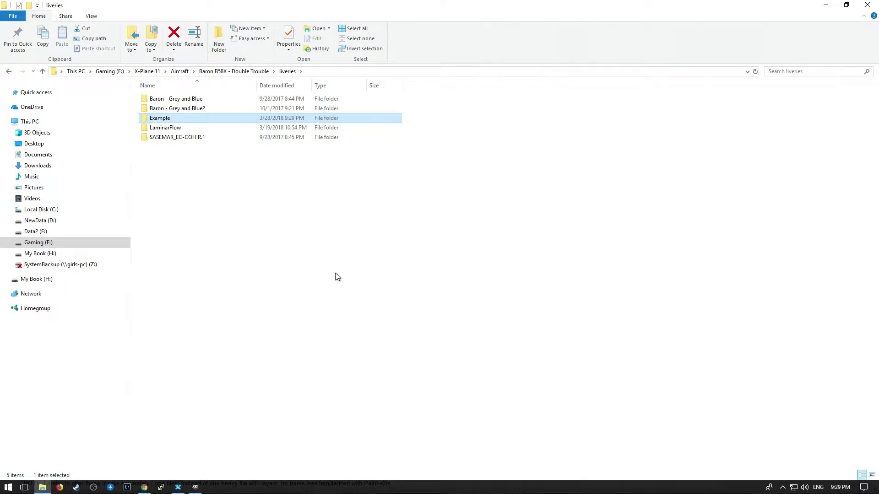
Create a folder named objects inside the Example livery folder and open it
double_click(169, 120)
right_click(224, 168)
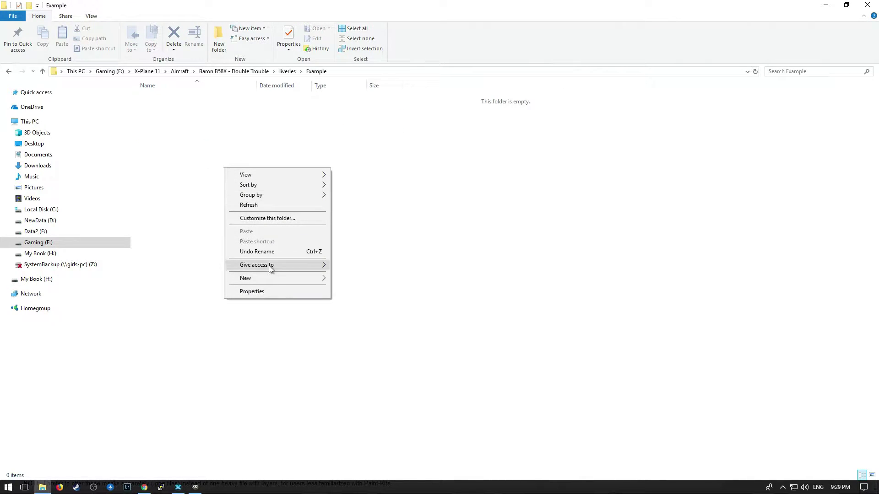
mouse_move(275, 278)
click(353, 282)
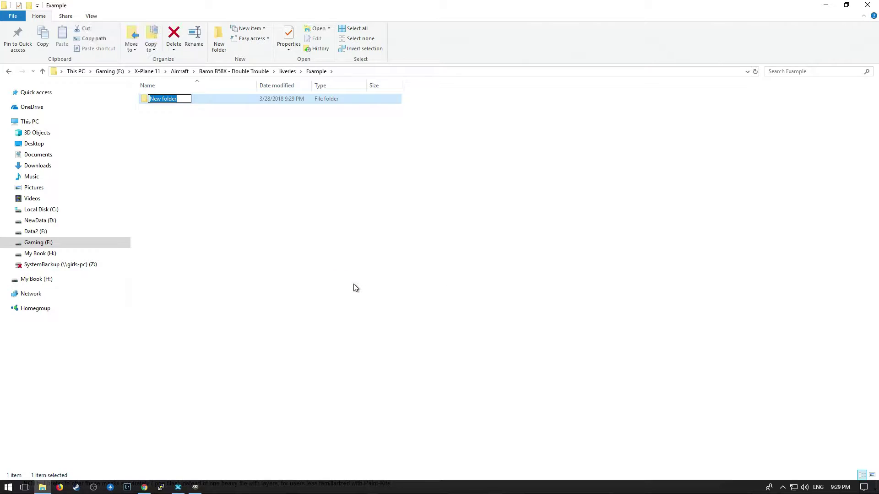
text(o)
key(Return)
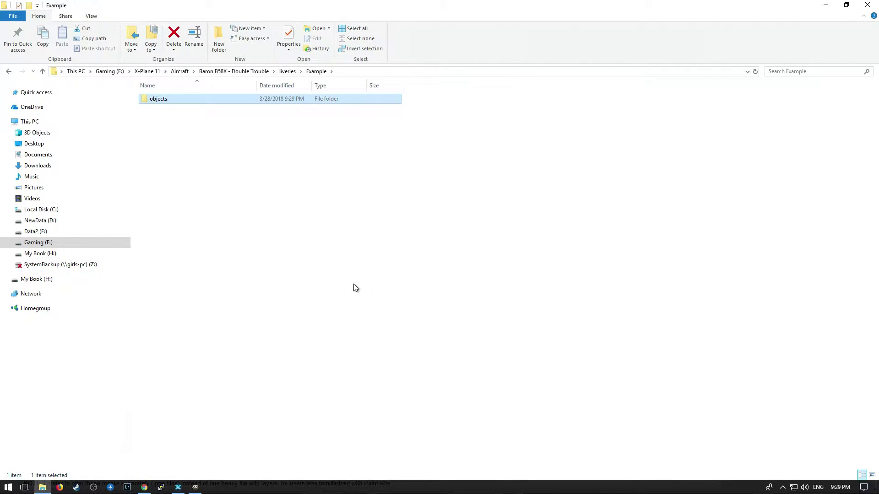
double_click(154, 101)
right_click(189, 153)
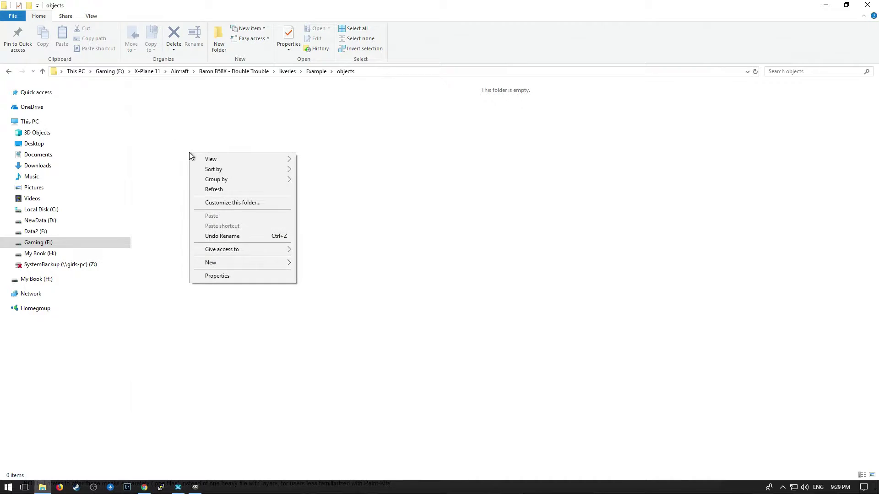
click(251, 108)
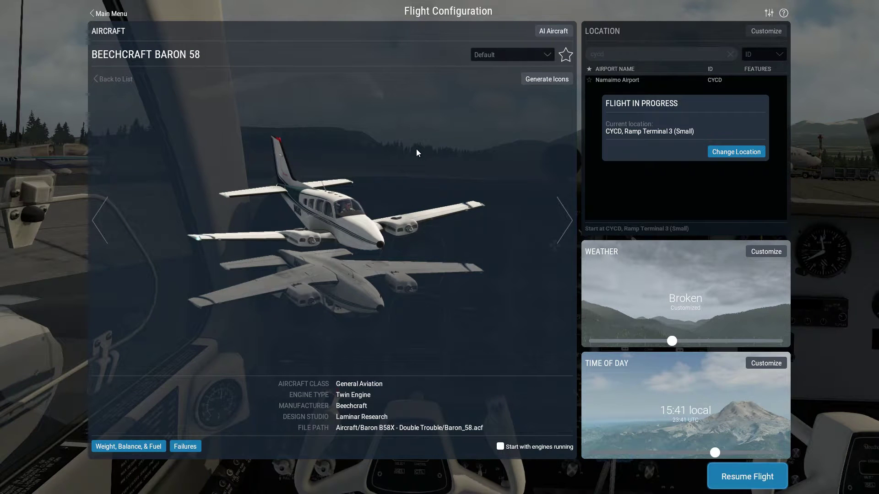
In X-Plane's flight configuration, choose the Example livery for the Beechcraft Baron 58 and apply the change
click(545, 55)
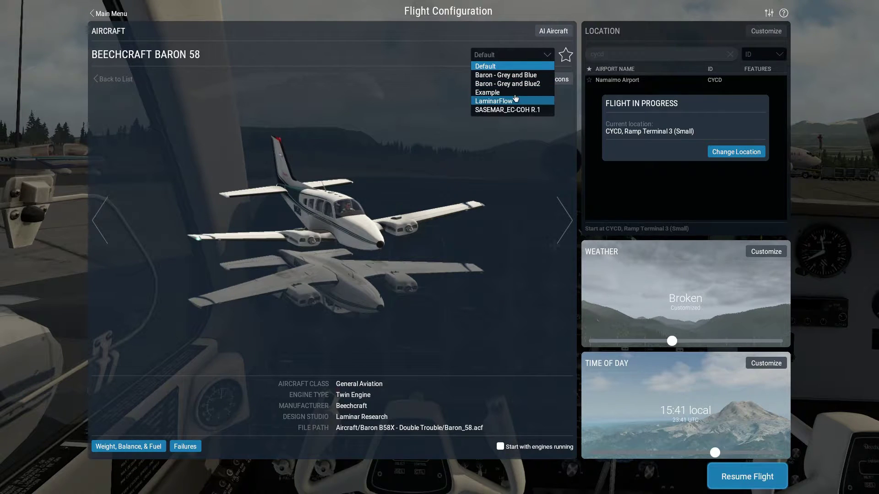
click(501, 94)
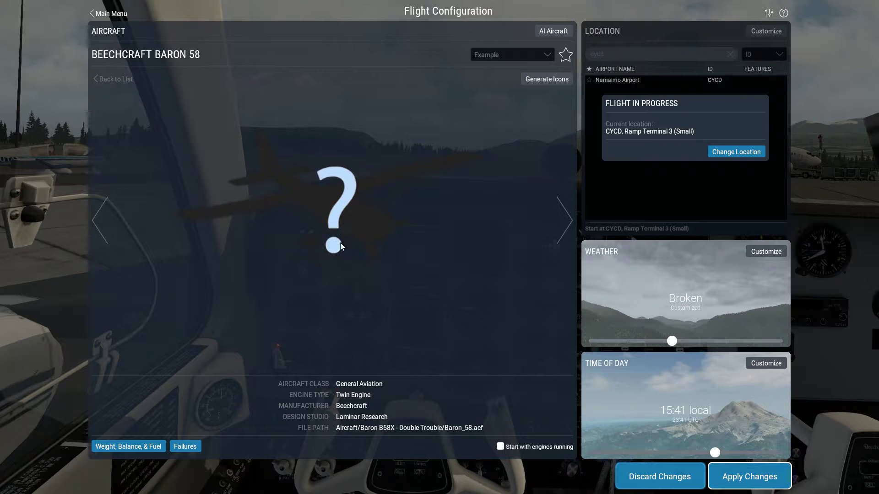
click(735, 477)
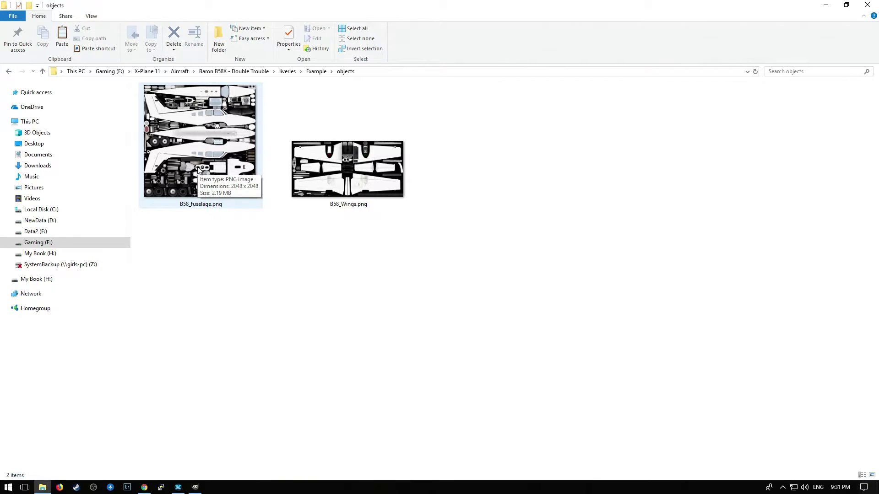
Open B58_fuselage.png from the Example objects folder in GNU Image Manipulation Program and switch to that program
right_click(198, 168)
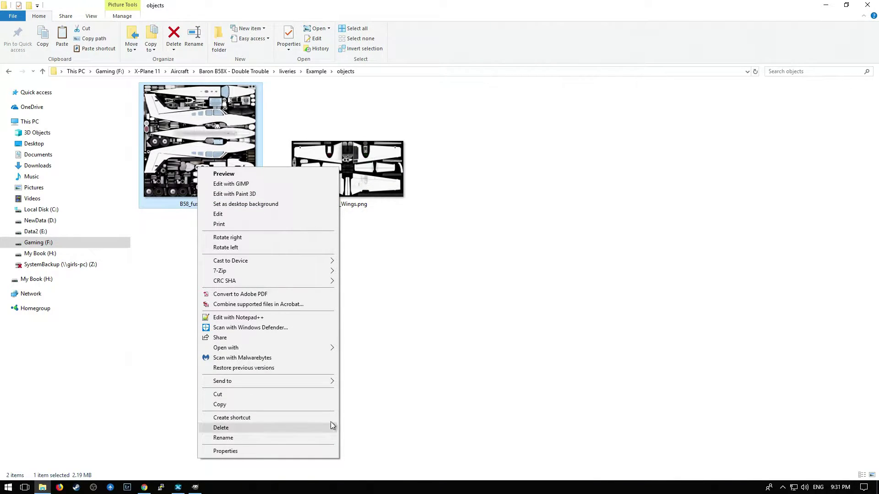
mouse_move(329, 346)
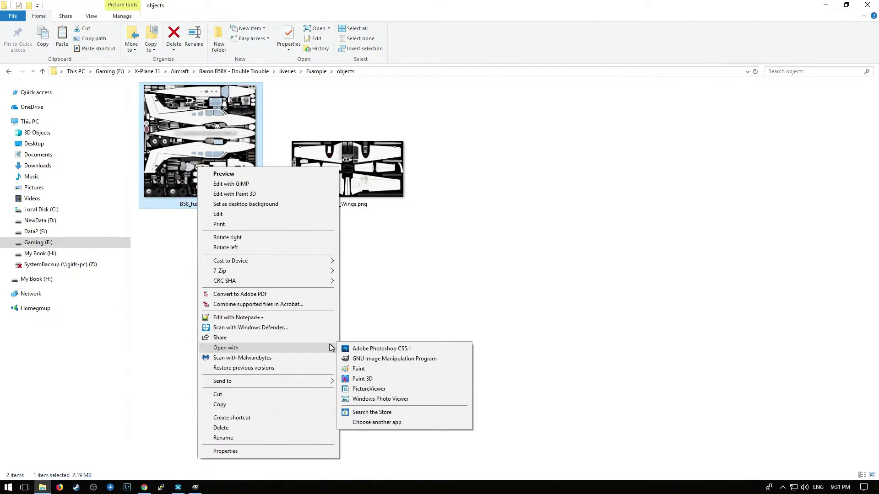
click(375, 358)
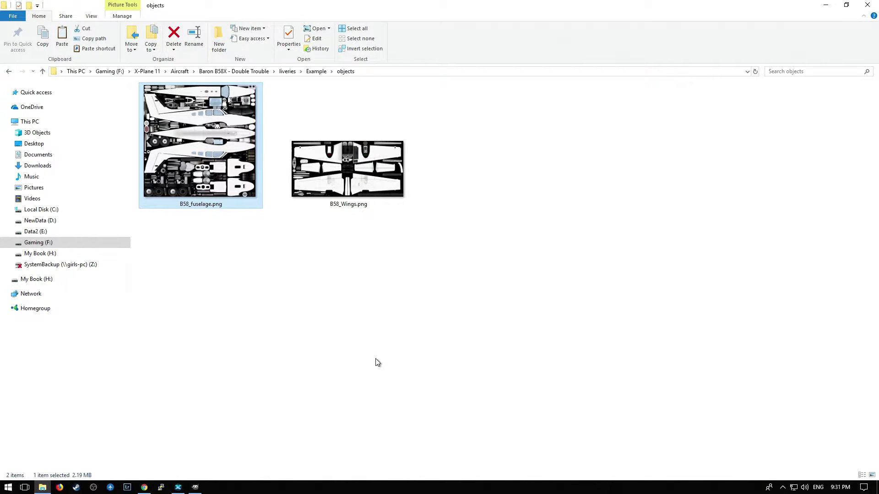
click(193, 488)
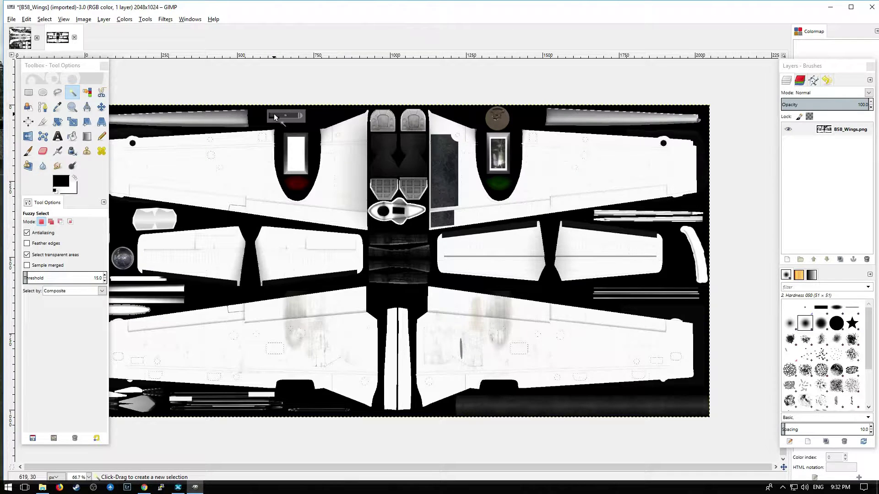
View the fuselage image, return to the wings image and maximize the image window
click(23, 40)
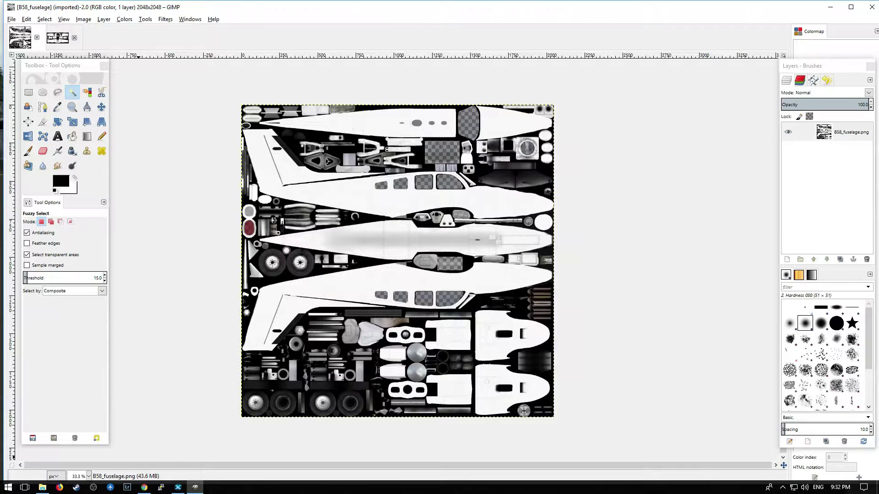
click(60, 34)
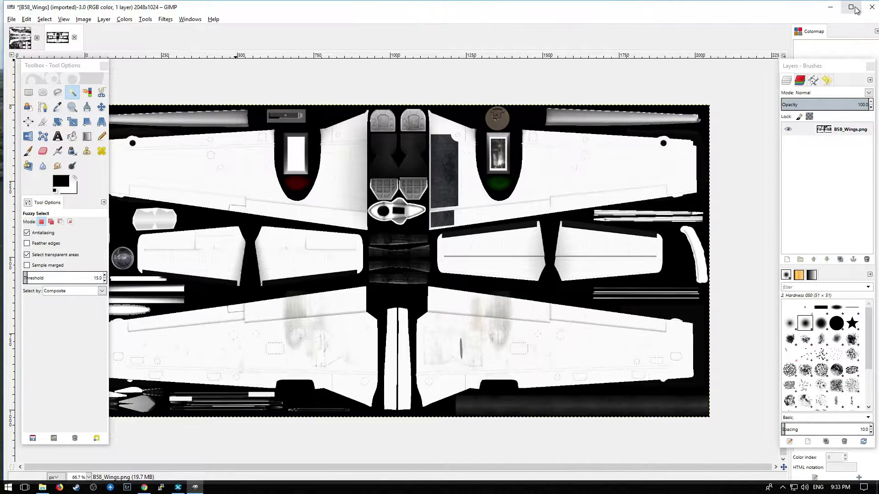
click(851, 7)
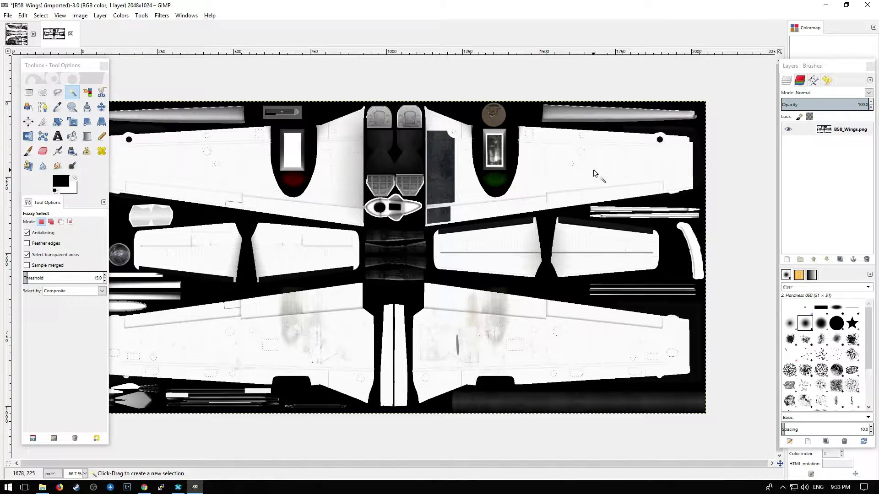
Create a new blank image of 2048 × 1024 px
click(8, 15)
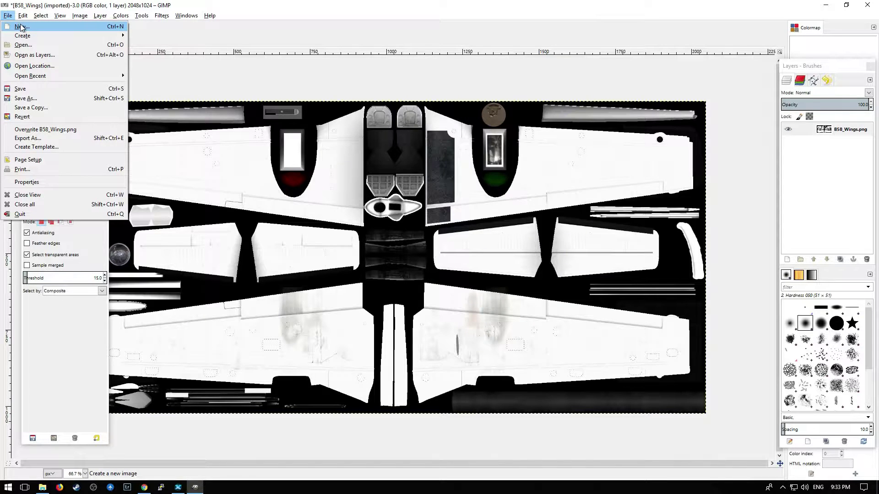
click(21, 27)
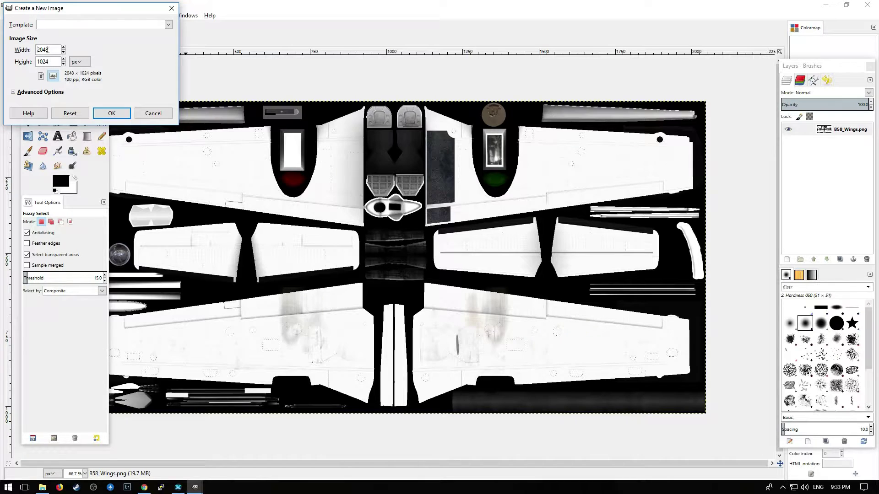
click(113, 112)
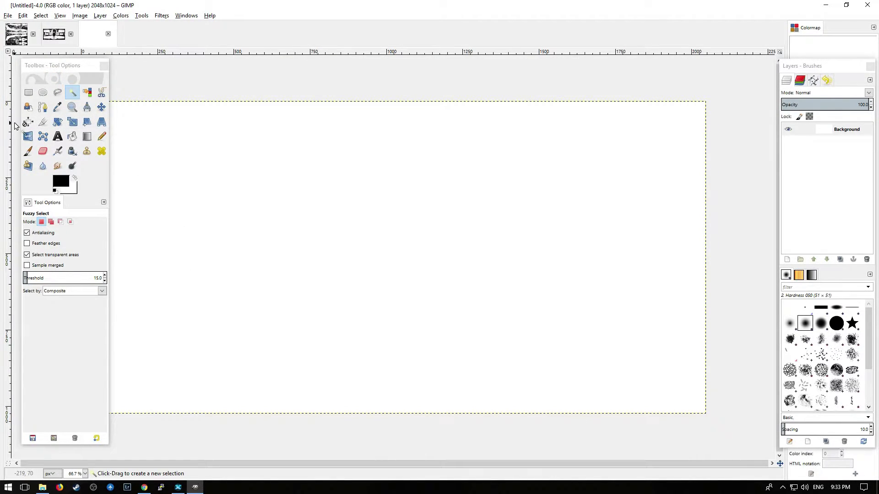
Activate the Blend tool and browse its available gradients without changing the current one
click(86, 137)
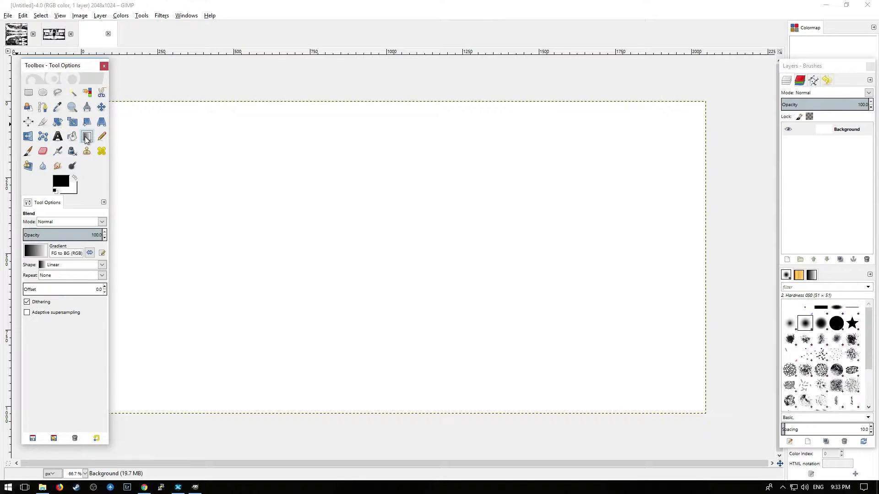
click(37, 253)
scroll(56, 323, down, 2)
scroll(56, 323, down, 2)
scroll(64, 324, up, 4)
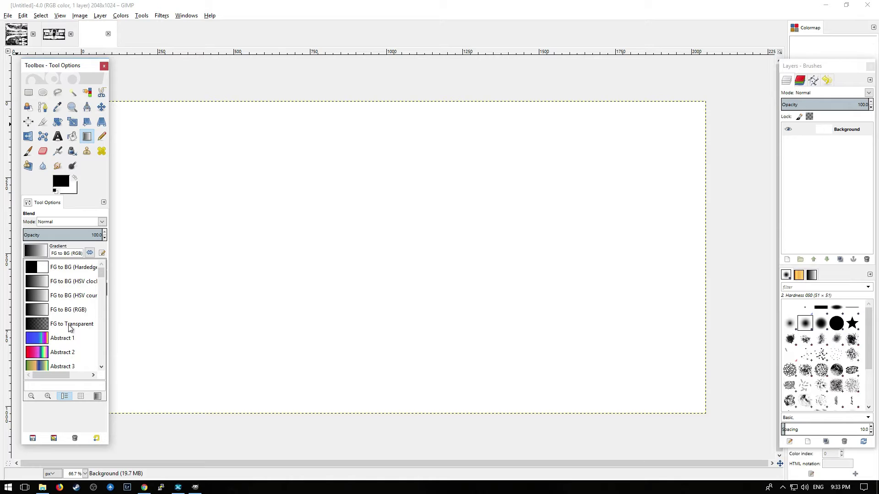
click(36, 257)
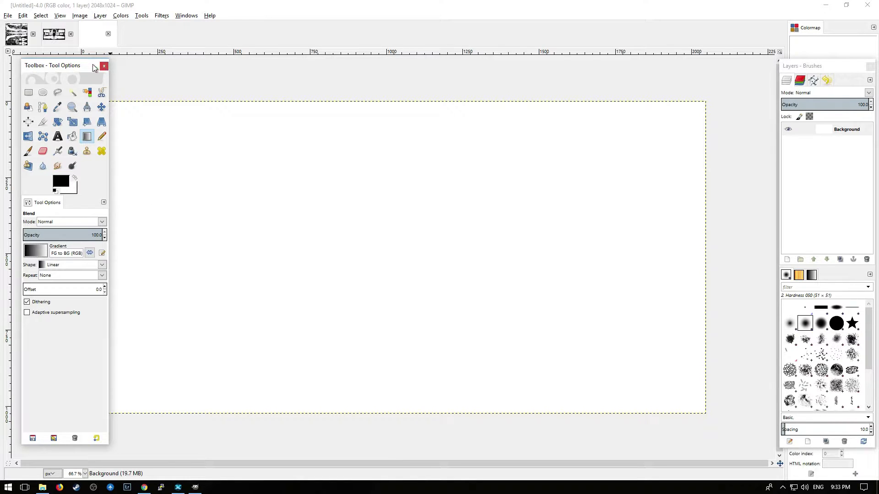
Select a full-width band about 564 px high along the canvas's upper edge and fill it with red (d90303)
click(29, 92)
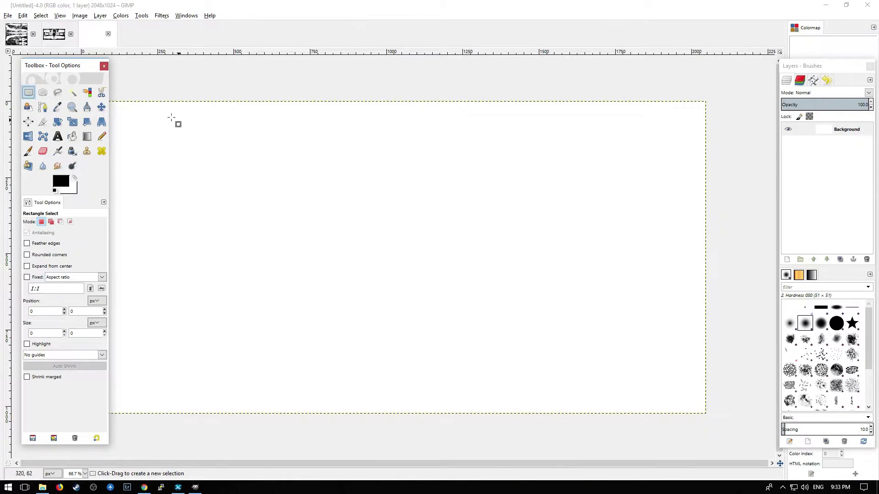
drag(80, 67, 39, 53)
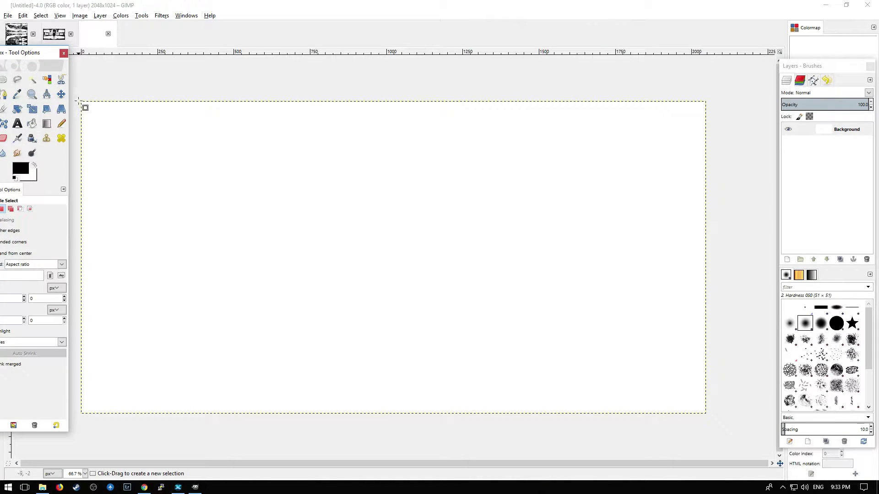
drag(82, 100, 705, 272)
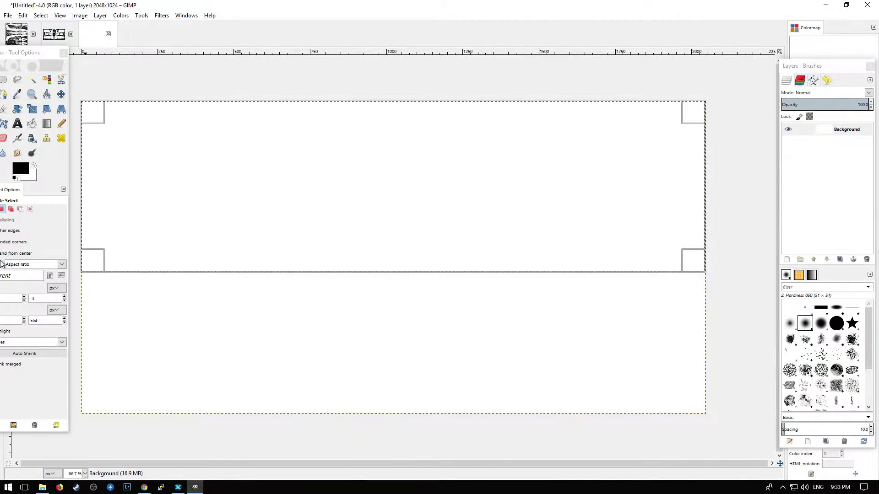
click(31, 124)
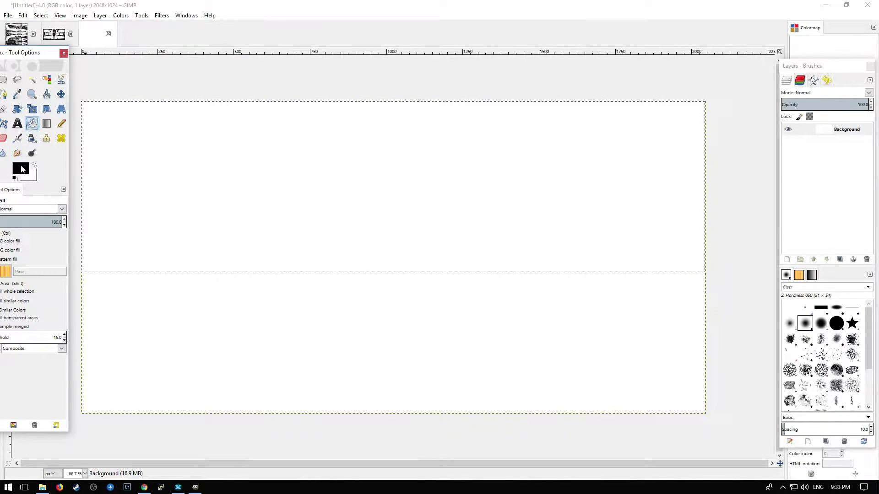
click(21, 168)
drag(156, 173, 165, 129)
click(390, 165)
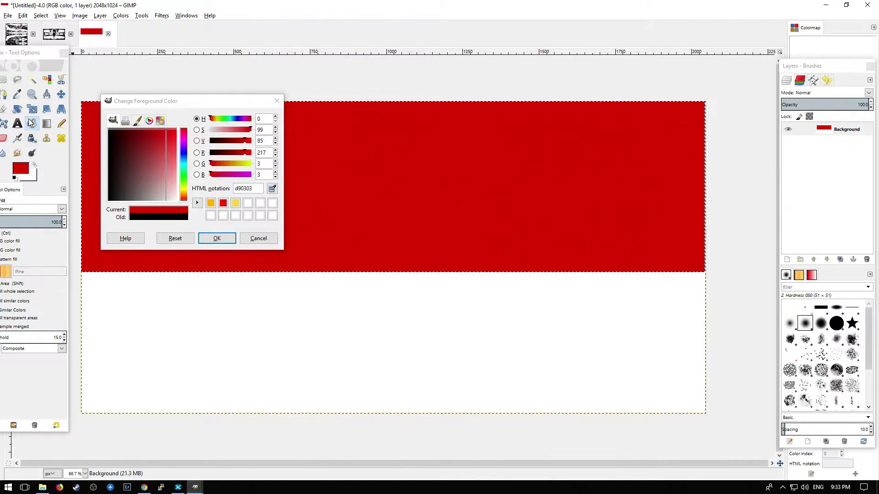
Select the remaining white area below the red band, with some overshoot beyond the canvas, and fill it with bright green (5dd903)
drag(21, 56, 44, 56)
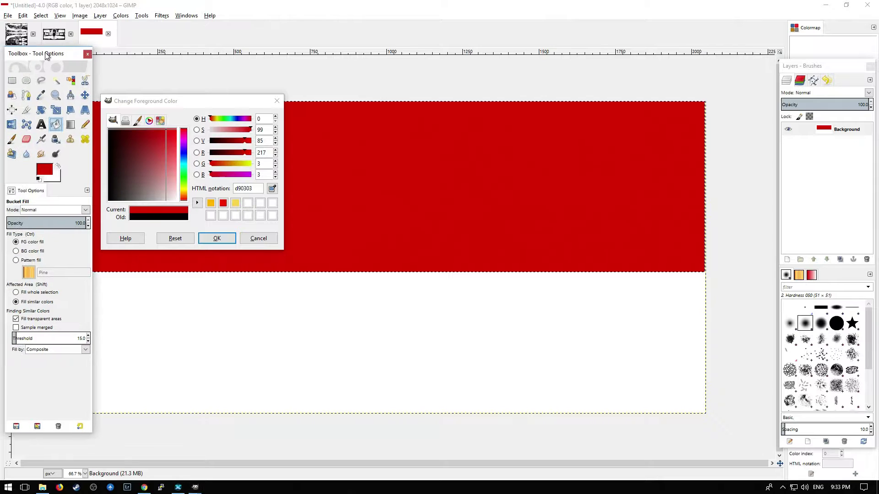
click(12, 80)
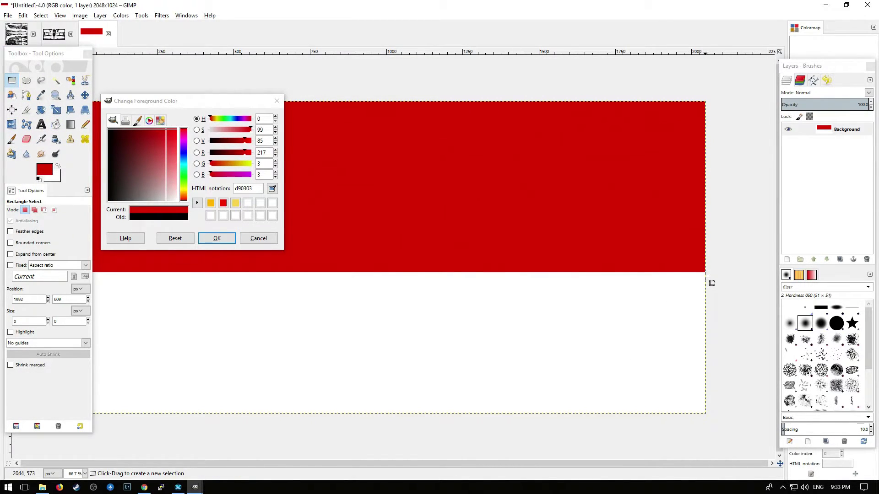
drag(708, 272, 20, 440)
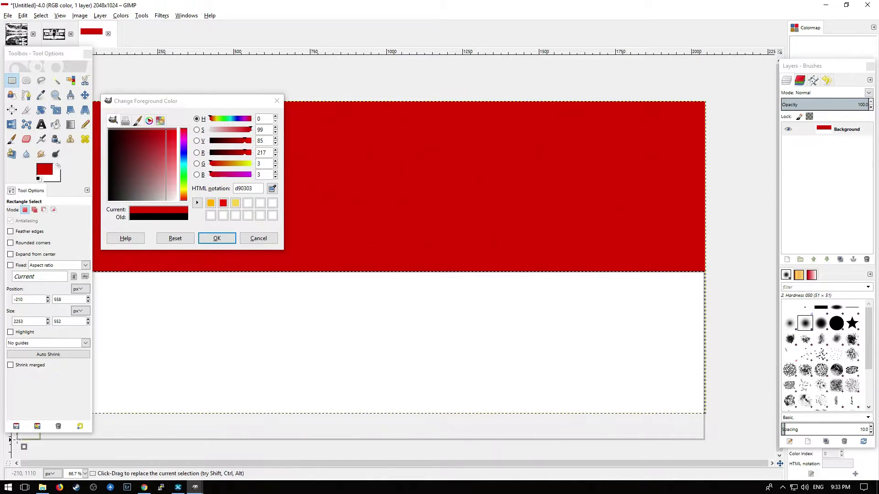
click(60, 15)
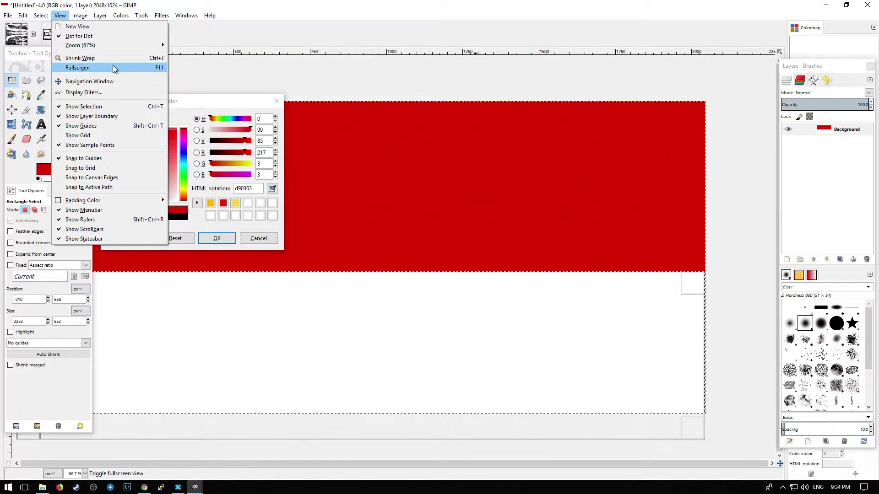
mouse_move(114, 44)
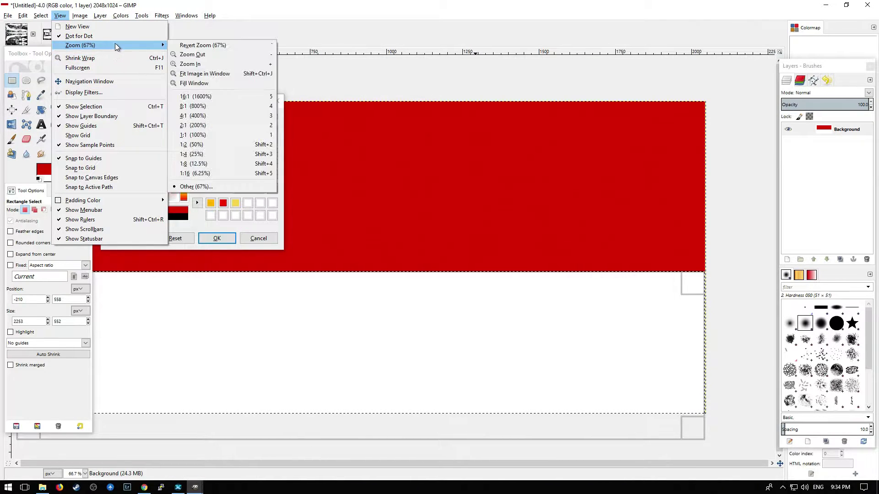
click(188, 54)
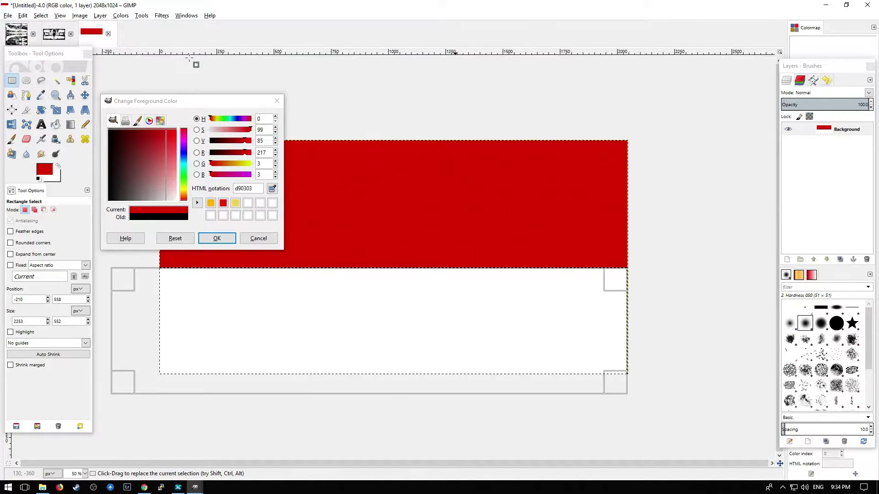
drag(231, 100, 768, 57)
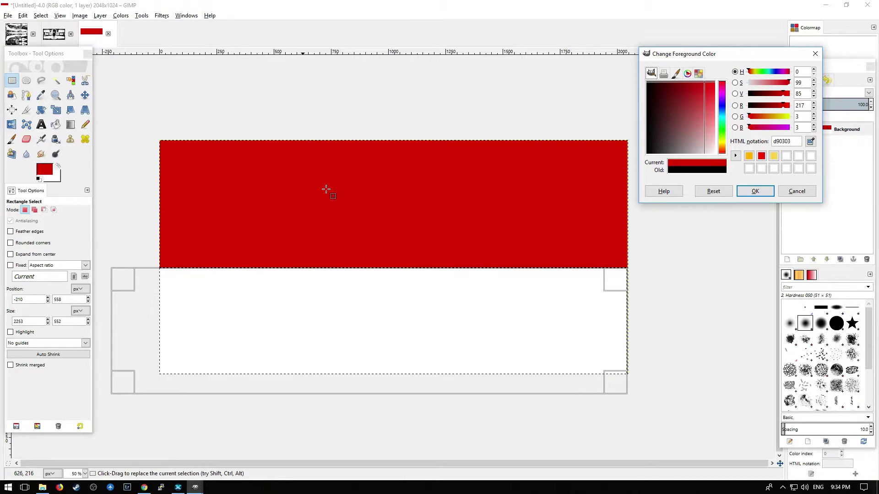
click(721, 131)
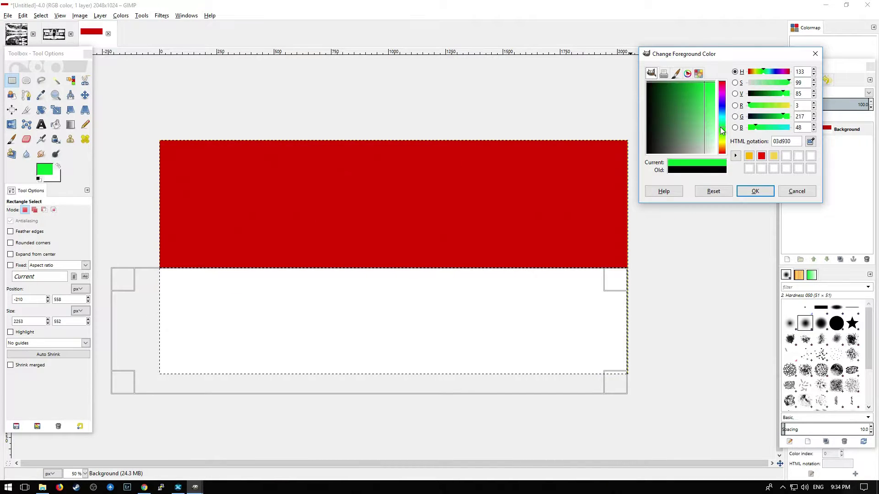
drag(717, 137, 718, 139)
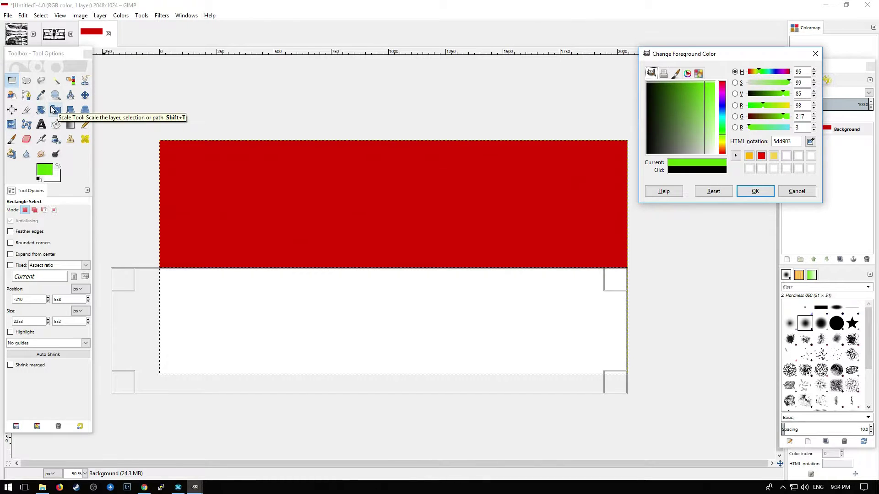
click(56, 125)
click(310, 338)
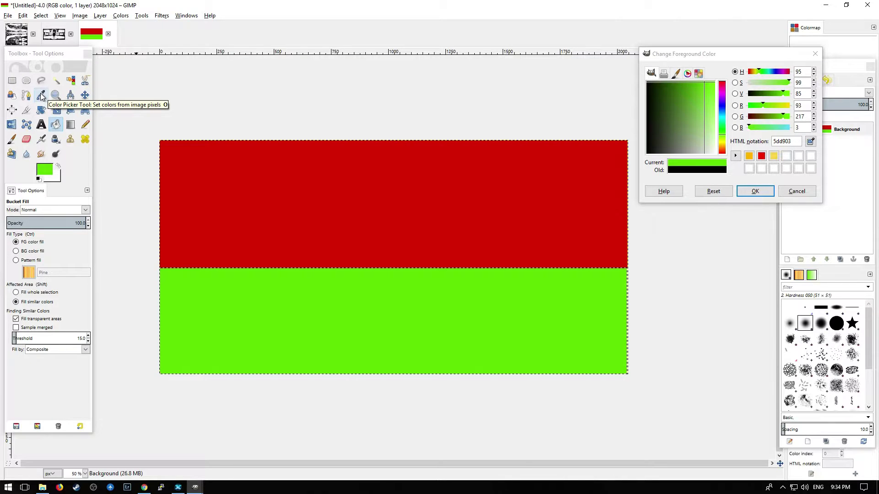
Select a full-width stripe about 90 px high across the red-green boundary and fill it with near-black (080807)
click(56, 128)
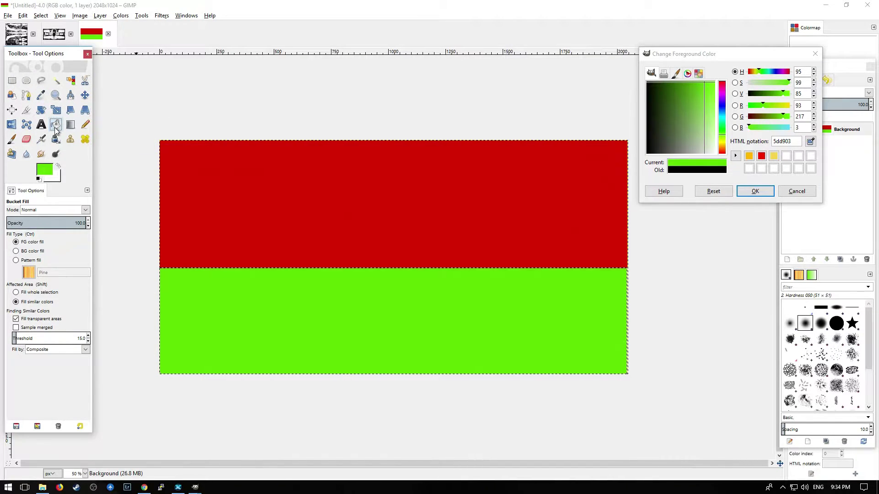
click(12, 81)
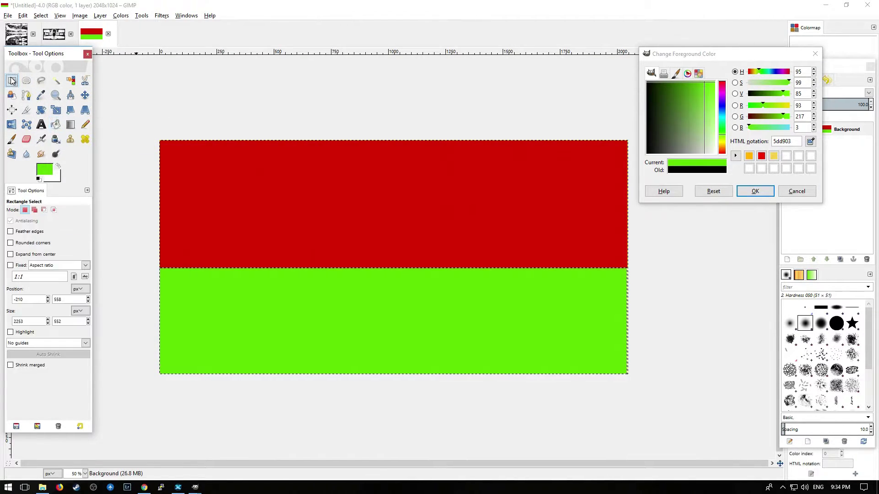
click(40, 172)
click(647, 153)
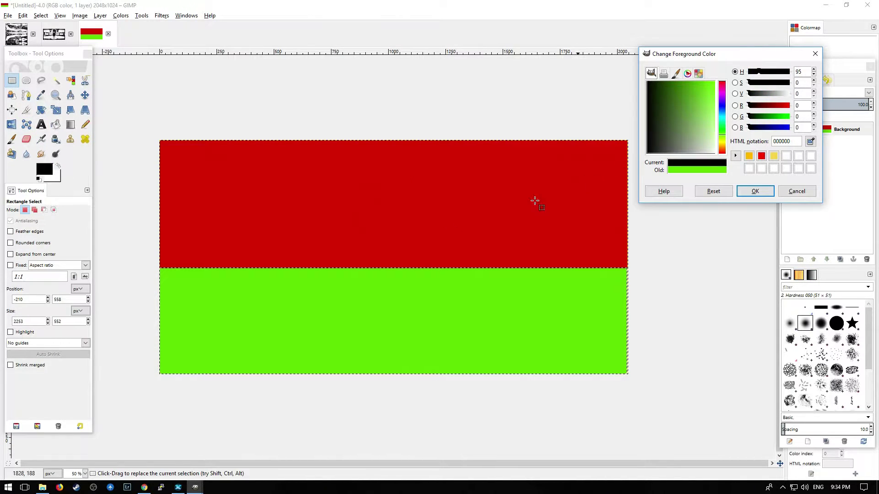
click(648, 151)
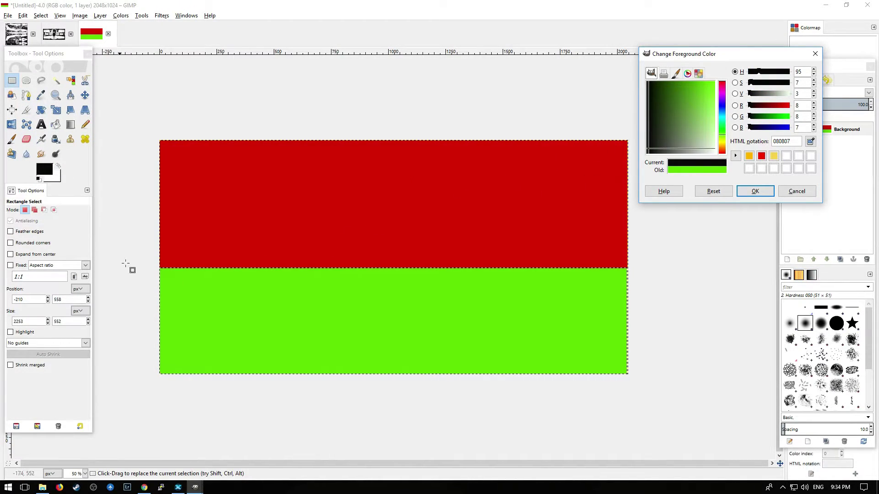
click(161, 257)
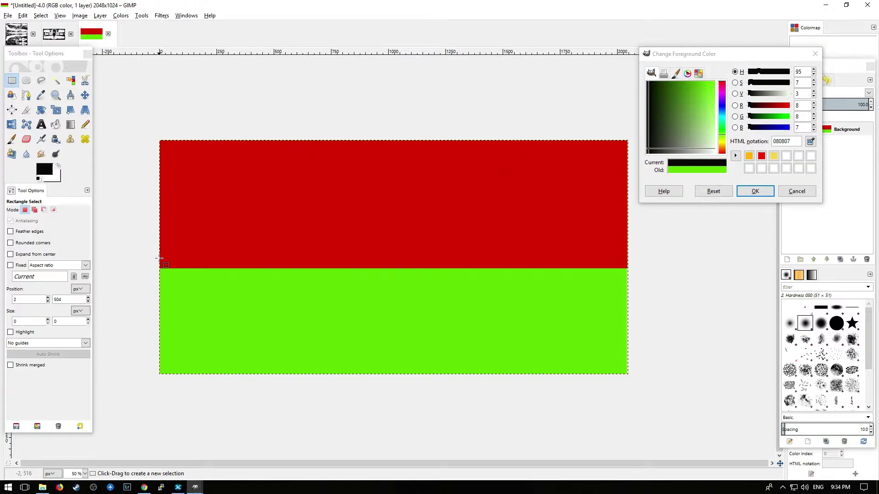
drag(160, 258, 456, 282)
drag(589, 281, 637, 285)
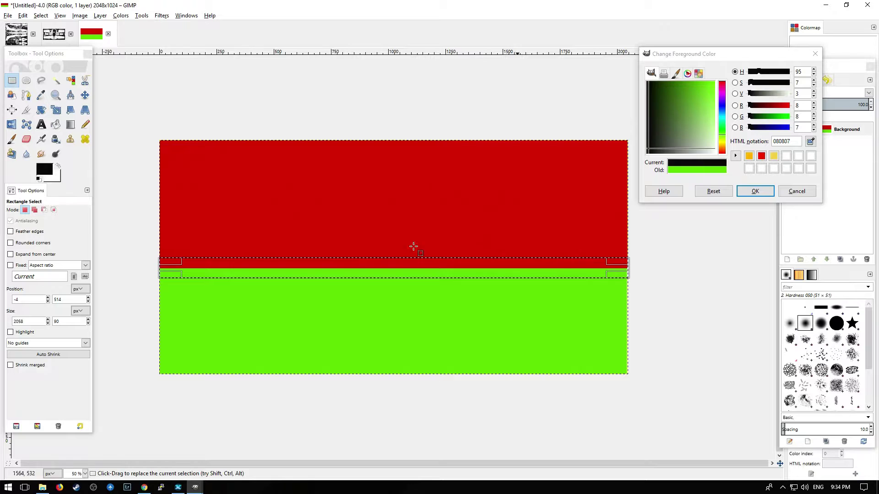
click(55, 124)
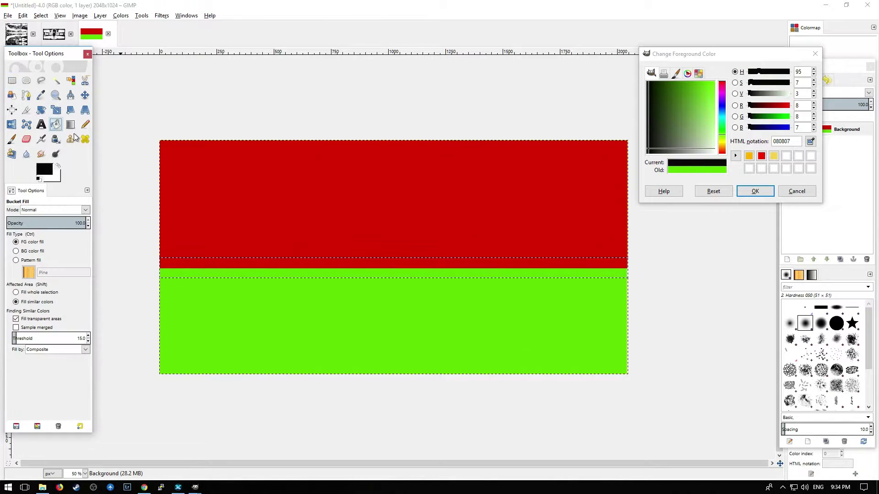
click(223, 265)
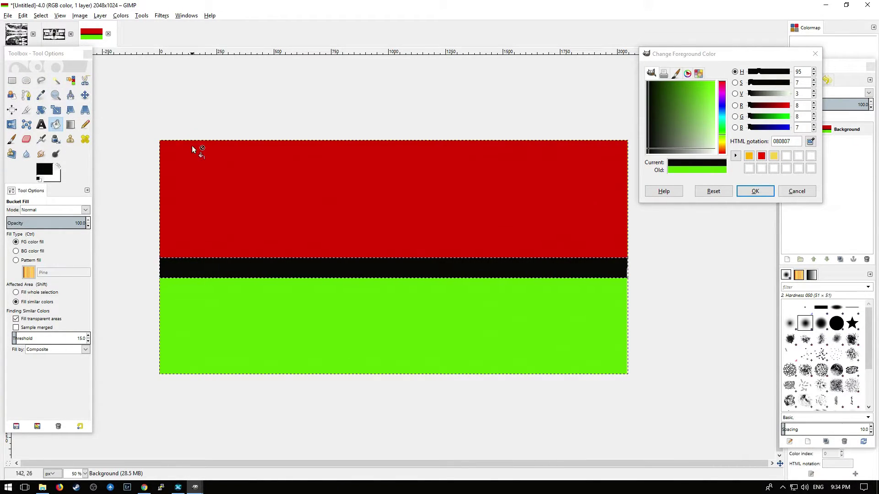
Select the whole striped image, copy it to the clipboard and clear the selection
click(12, 80)
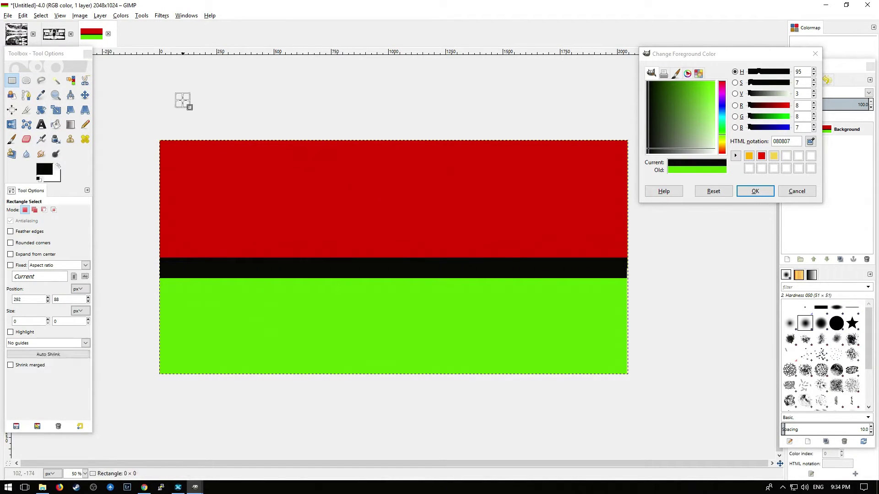
click(11, 81)
drag(157, 132, 633, 378)
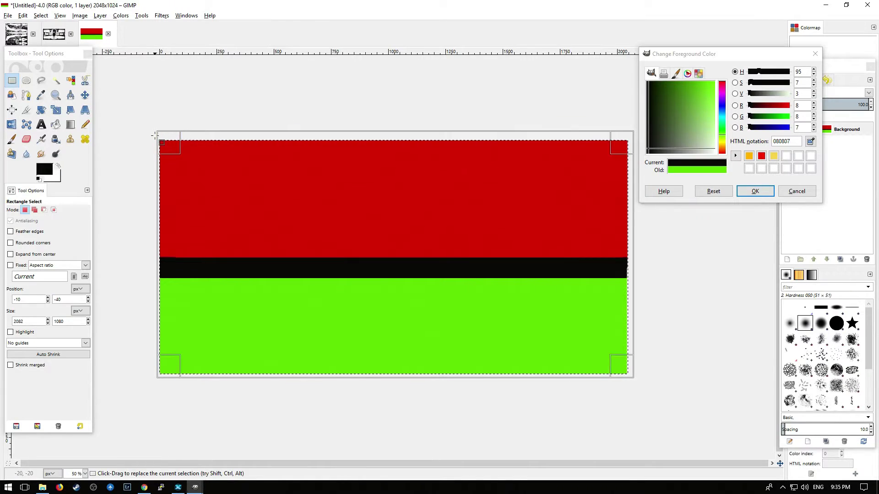
key(ctrl+c)
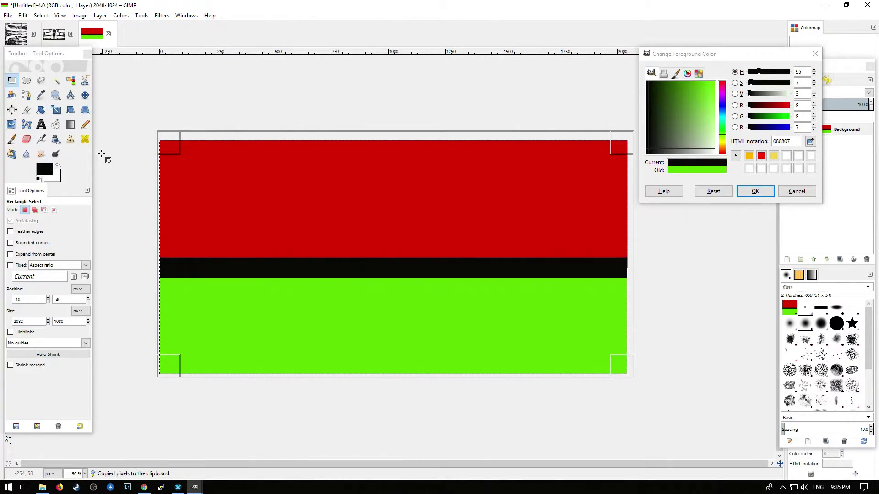
click(144, 100)
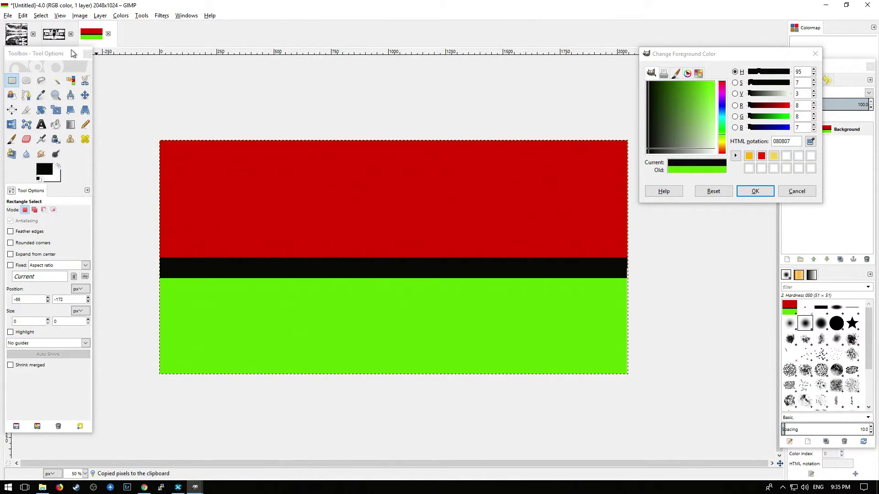
Switch to the B58_fuselage image and fuzzy-select the white area of the upper fuselage side view
click(21, 40)
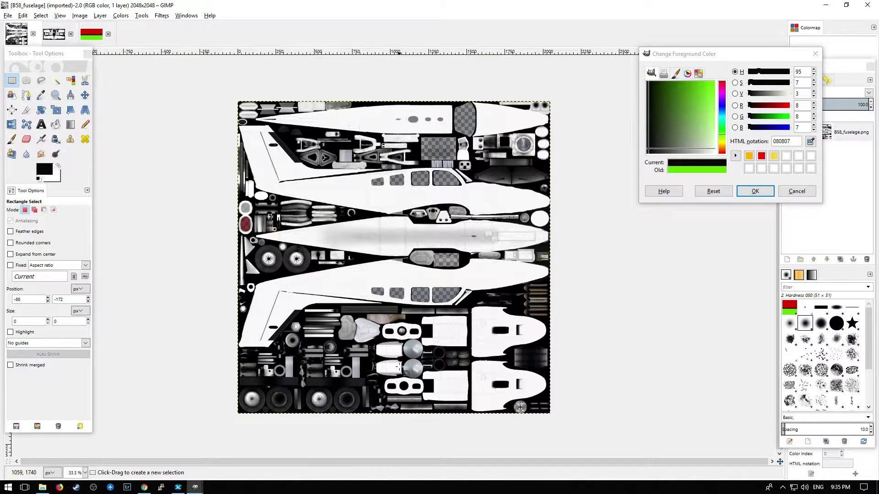
click(55, 82)
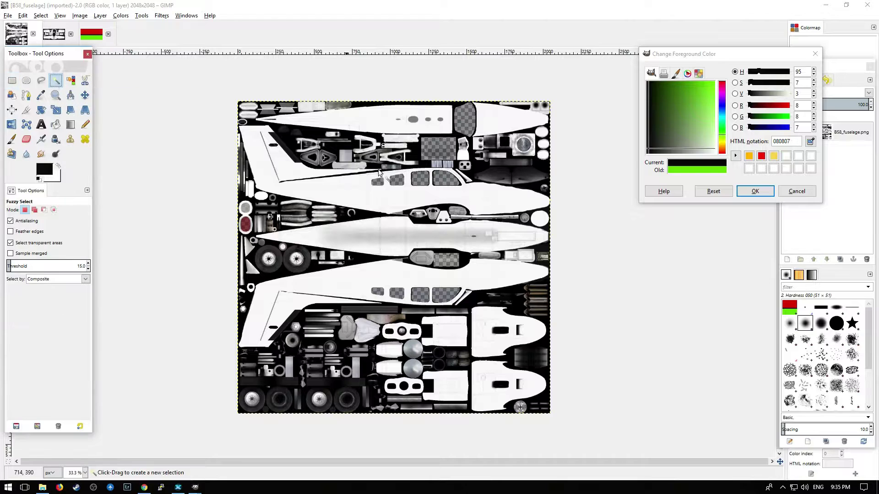
click(366, 201)
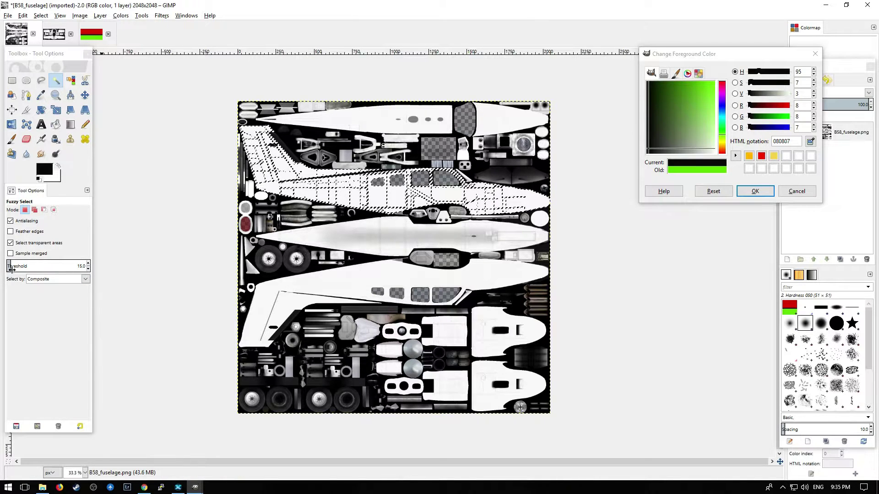
Raise the Fuzzy Select threshold to 41.0 and then 48.4, reselecting the upper fuselage side view at each value
click(11, 269)
drag(11, 269, 18, 270)
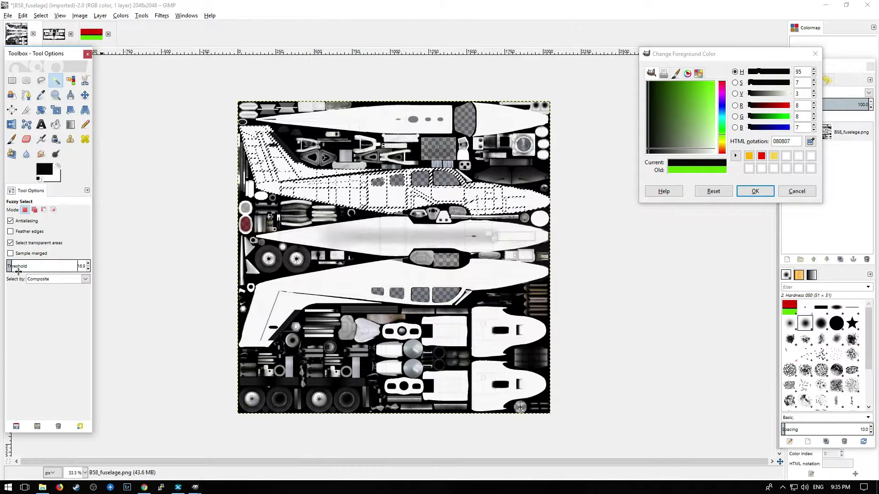
drag(19, 266, 25, 266)
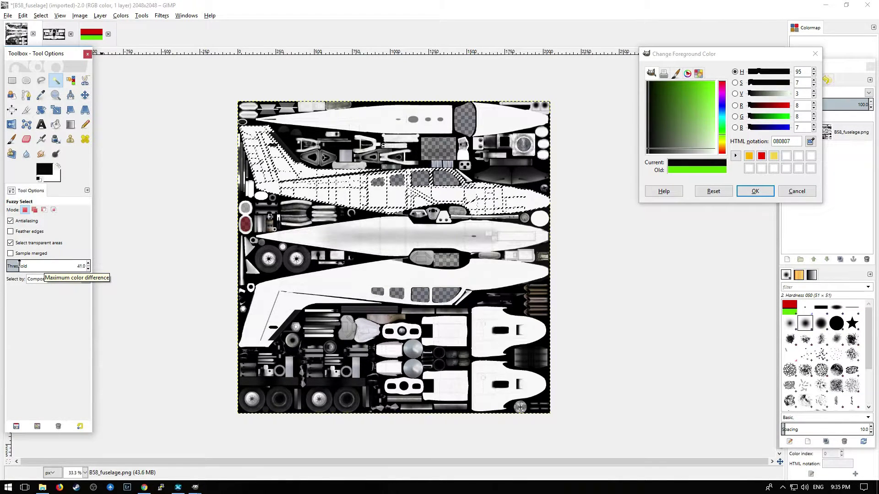
click(322, 194)
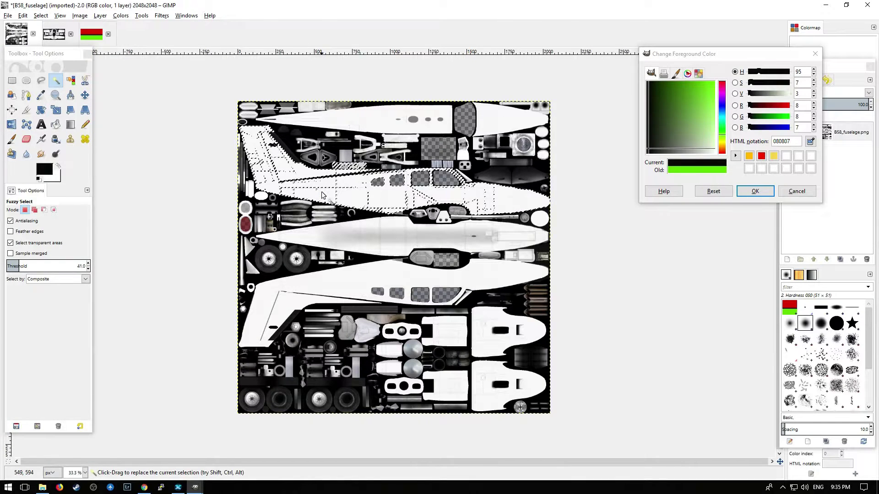
click(21, 265)
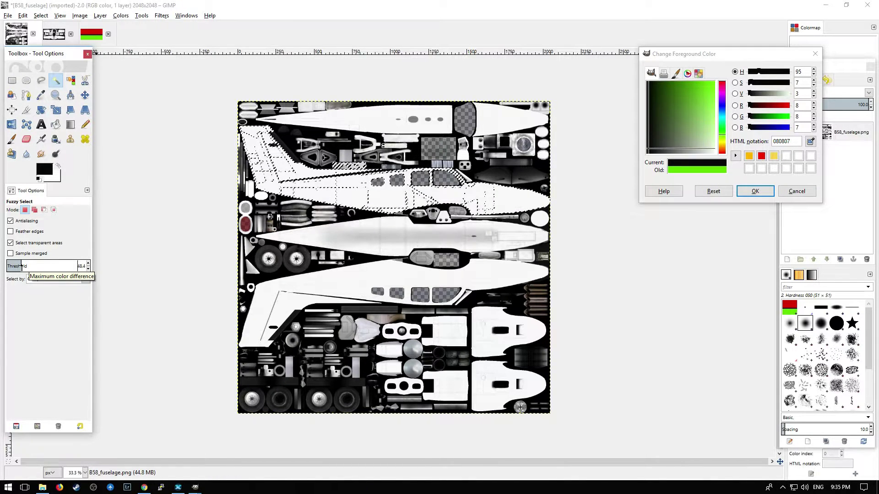
click(358, 199)
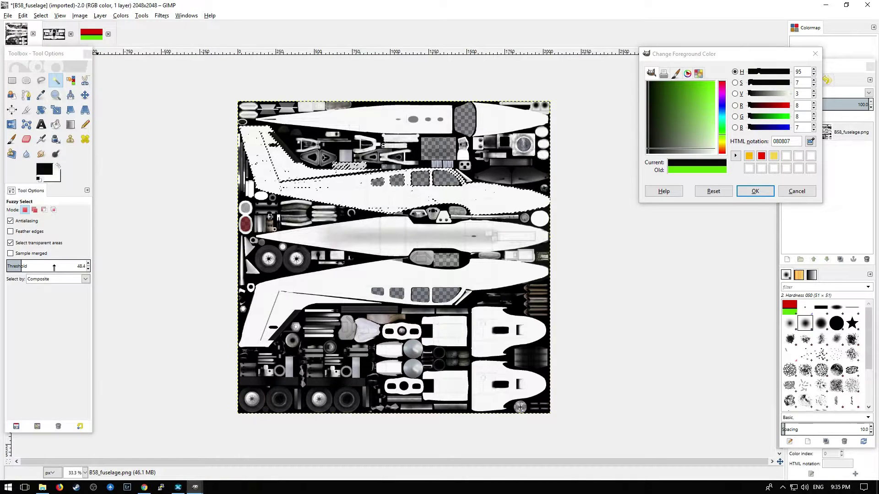
Raise the Fuzzy Select threshold to 53.5, enable feathered edges with radius 10.0 and reselect the upper fuselage side view
click(23, 266)
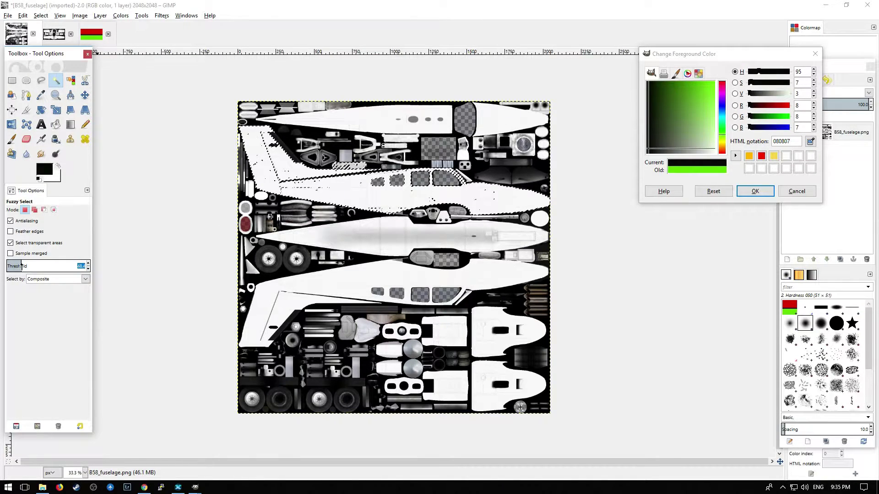
click(348, 191)
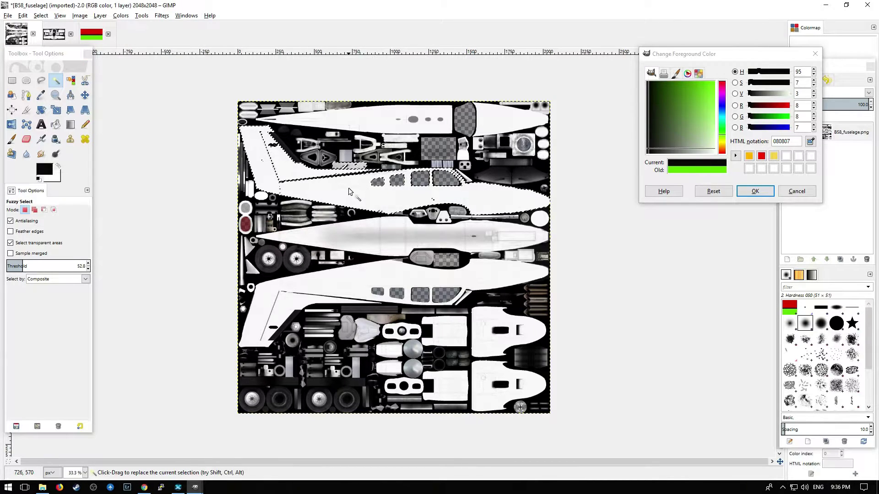
click(24, 267)
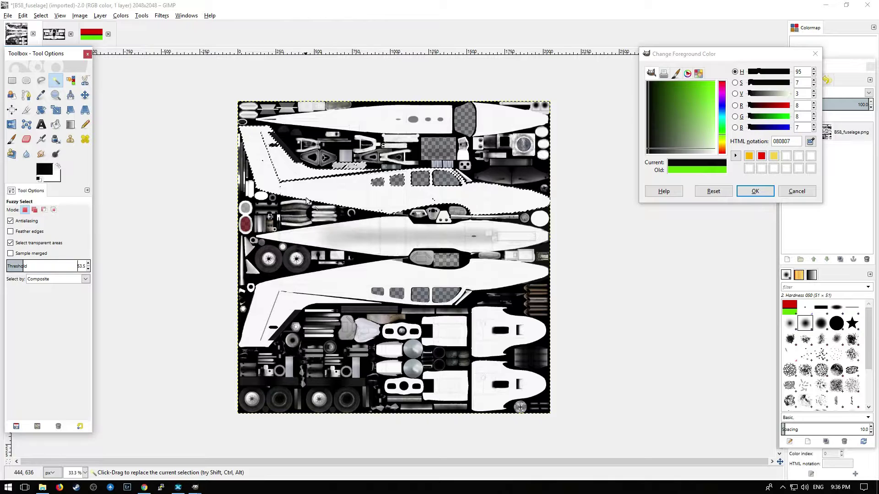
click(344, 195)
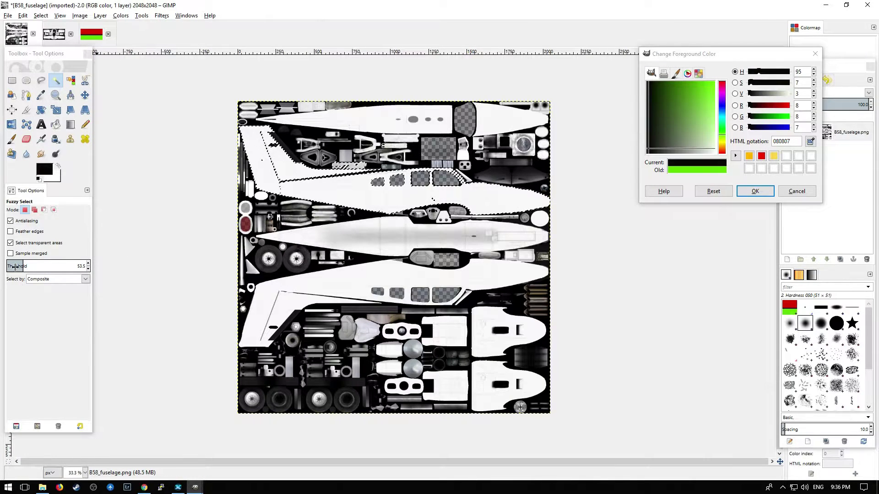
click(11, 232)
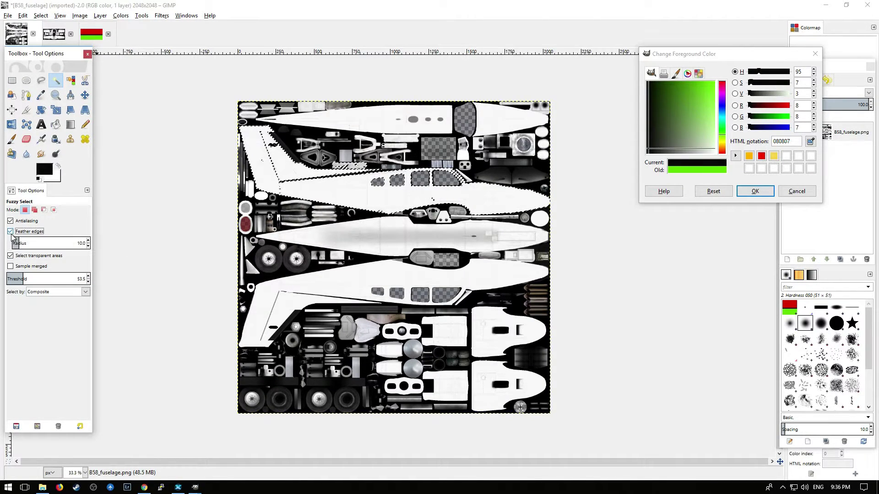
click(352, 202)
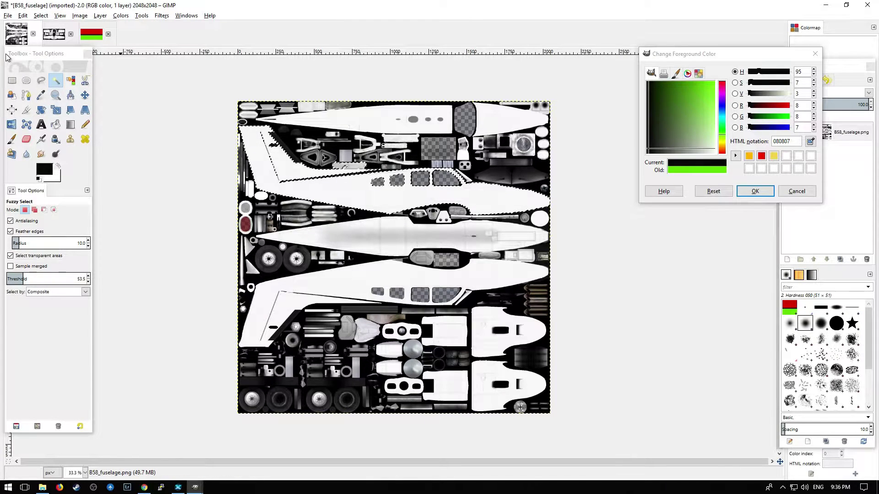
Paste the copied stripes into the upper fuselage selection, position them along the body and anchor the floating selection
click(22, 16)
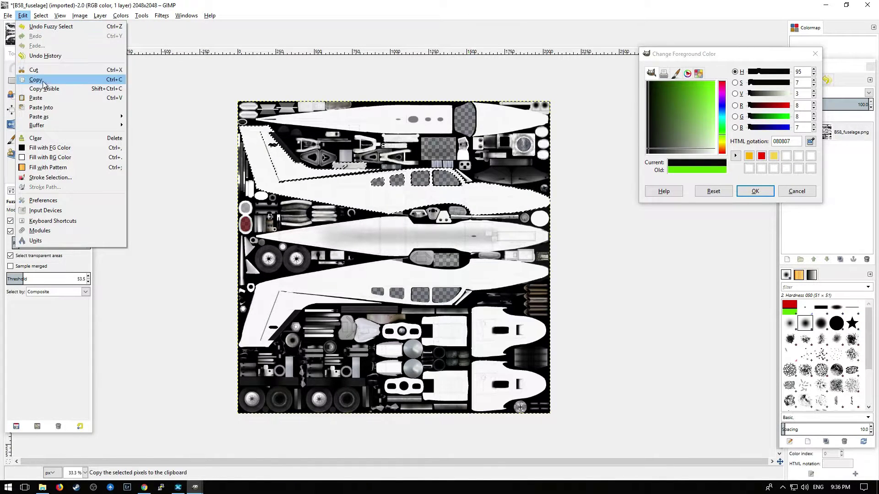
click(48, 109)
mouse_move(335, 198)
mouse_down()
mouse_move(339, 190)
mouse_move(342, 210)
mouse_up()
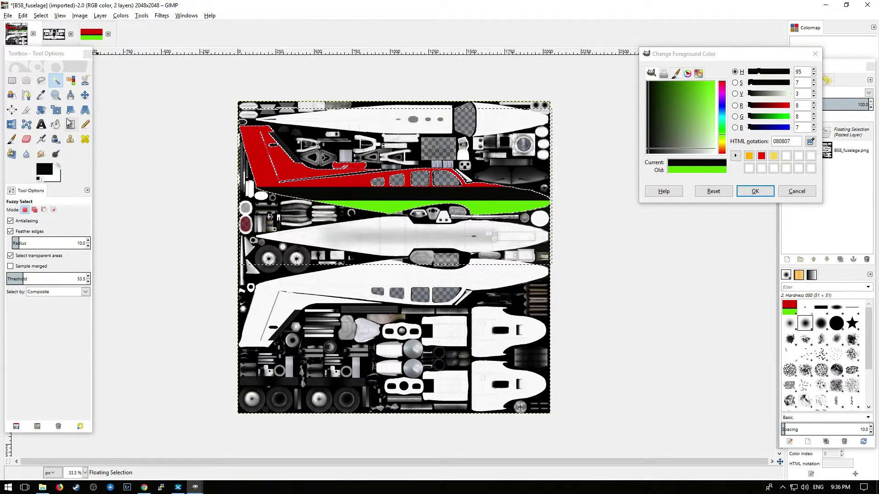
click(12, 81)
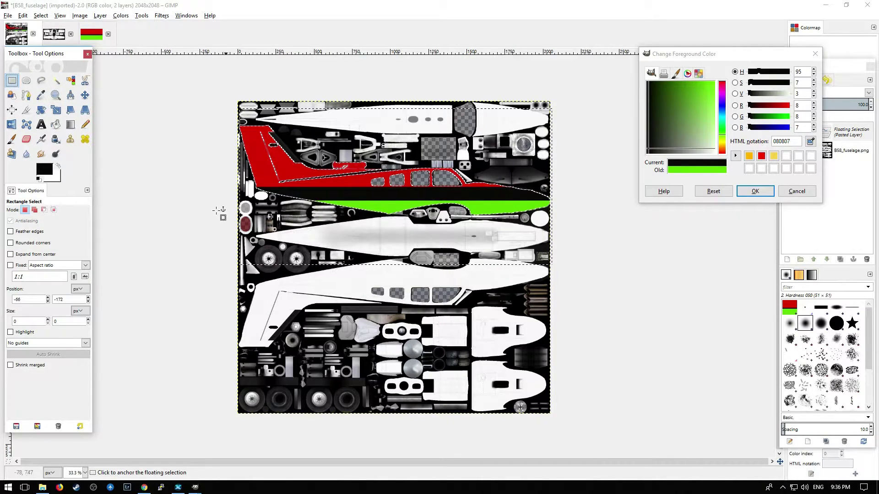
click(246, 310)
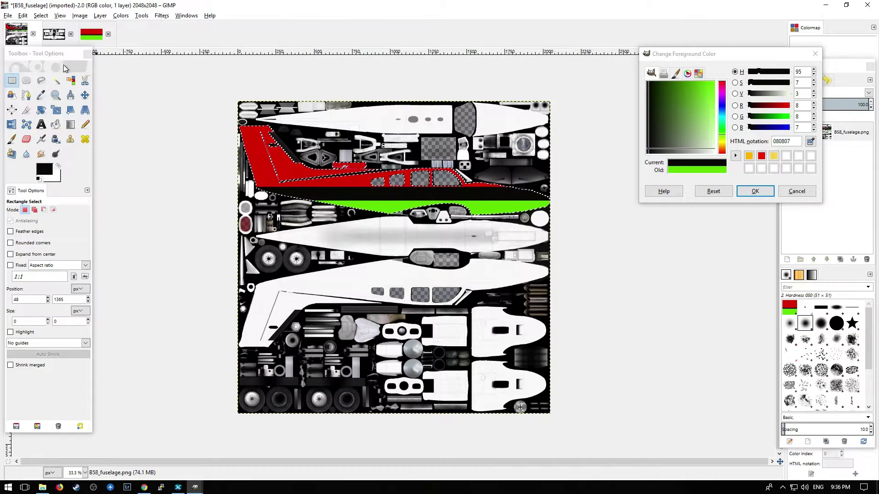
Fuzzy-select the white lower fuselage side view and paste the copied stripes into that selection
click(55, 81)
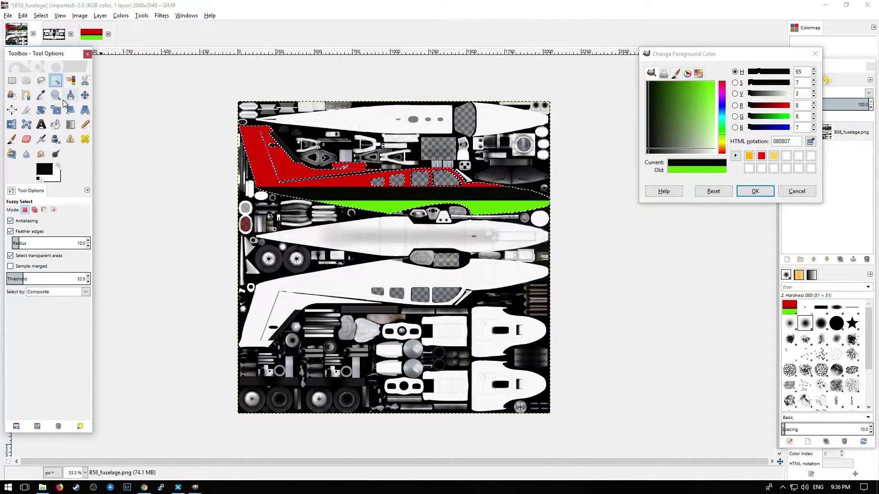
click(347, 284)
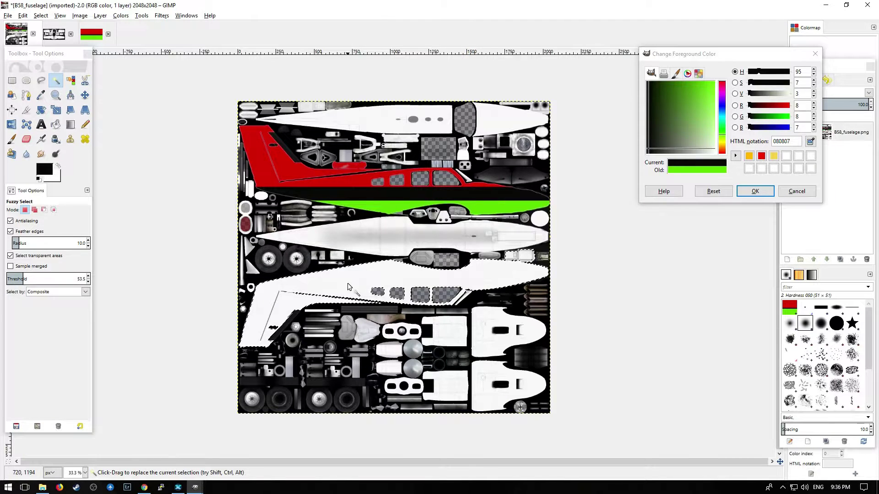
click(22, 15)
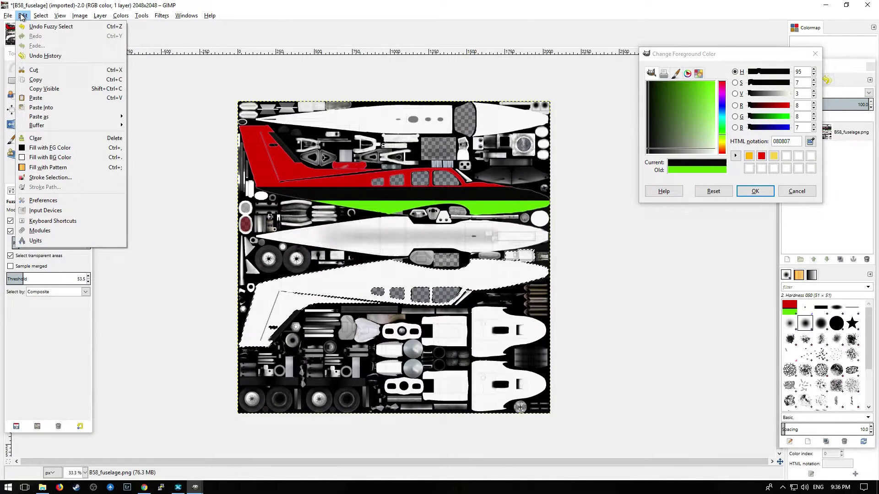
click(67, 107)
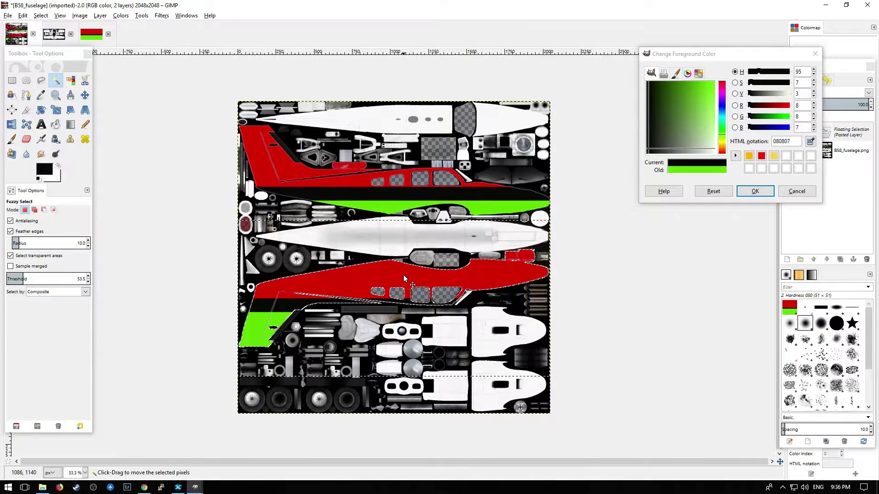
Flip the stripes pasted into the lower fuselage vertically and move them up about 87 px
click(100, 15)
mouse_move(142, 126)
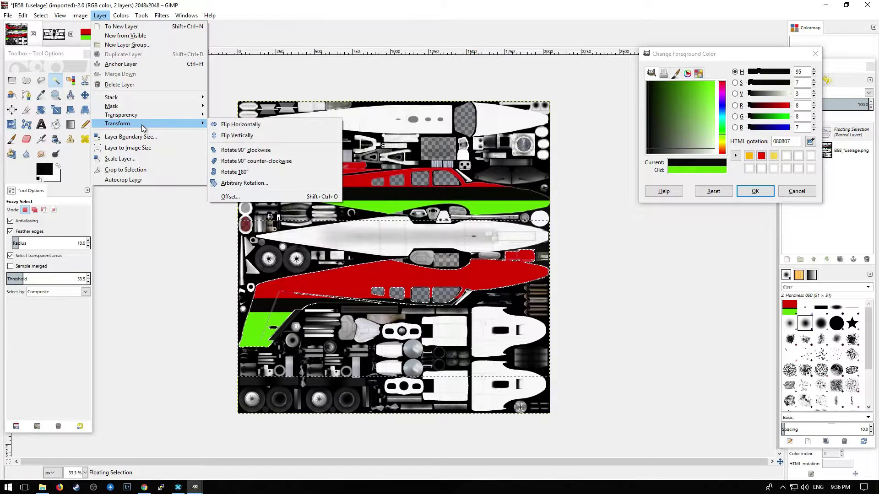
click(247, 137)
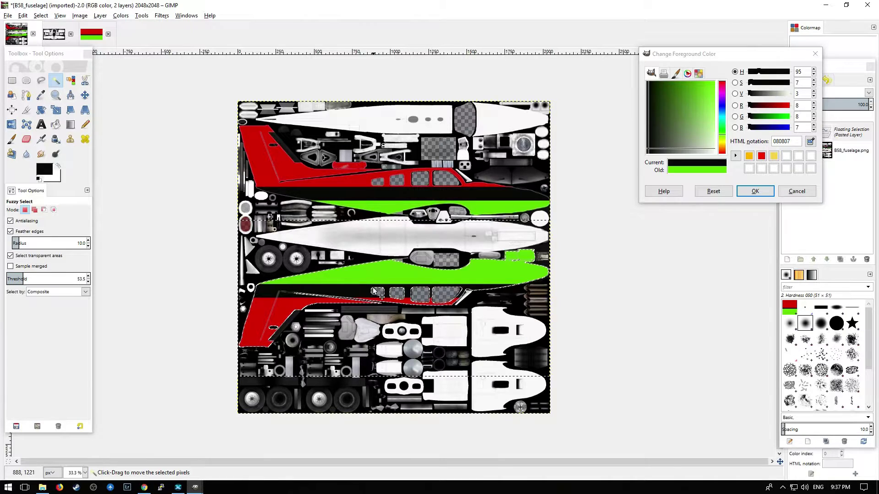
mouse_move(363, 282)
mouse_down()
mouse_move(380, 273)
mouse_move(363, 269)
mouse_up()
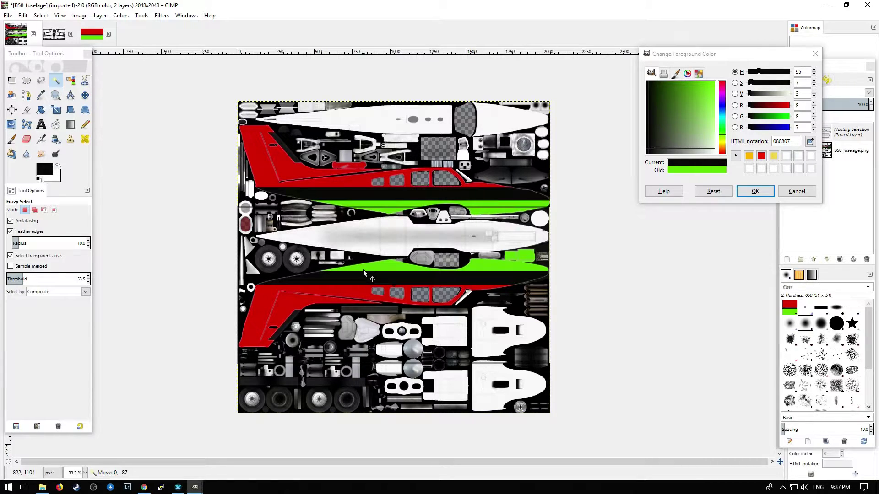
drag(363, 269, 363, 269)
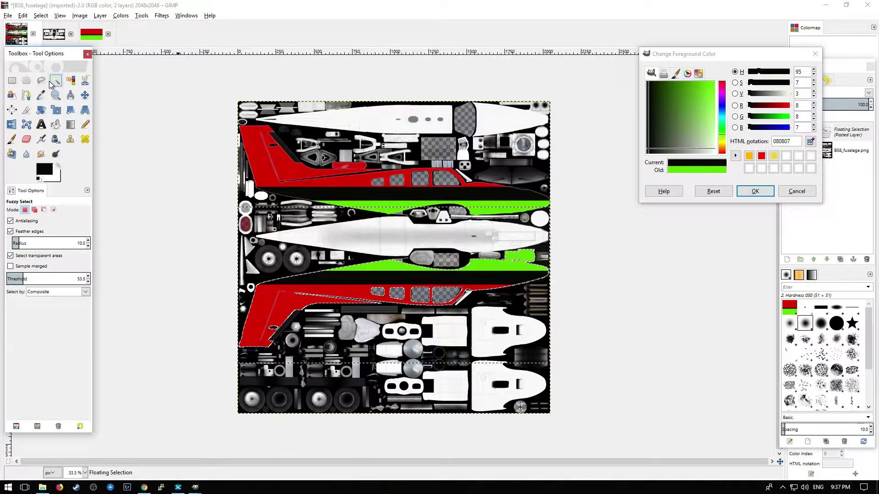
Anchor the floating stripes onto the lower fuselage side view and clear the selection
click(367, 121)
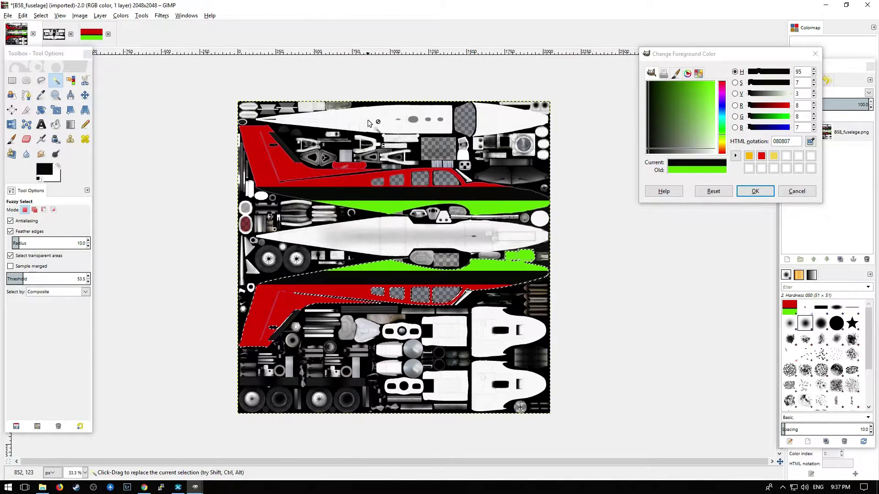
click(12, 80)
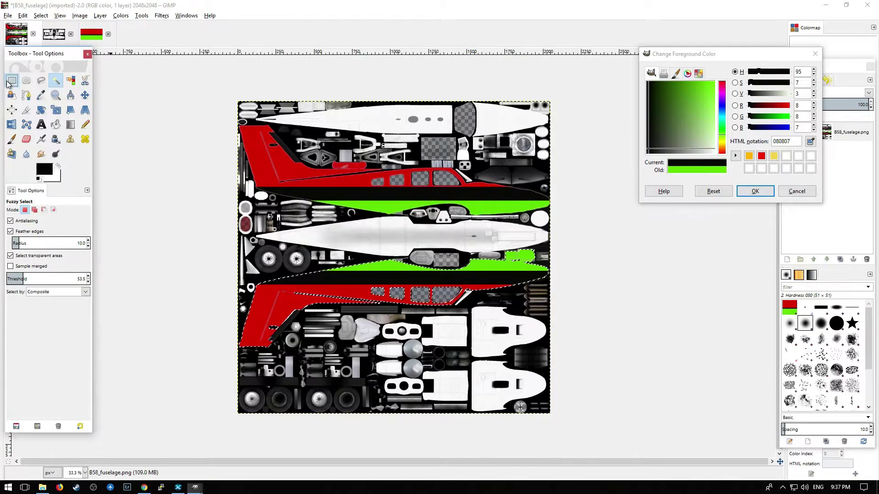
click(53, 83)
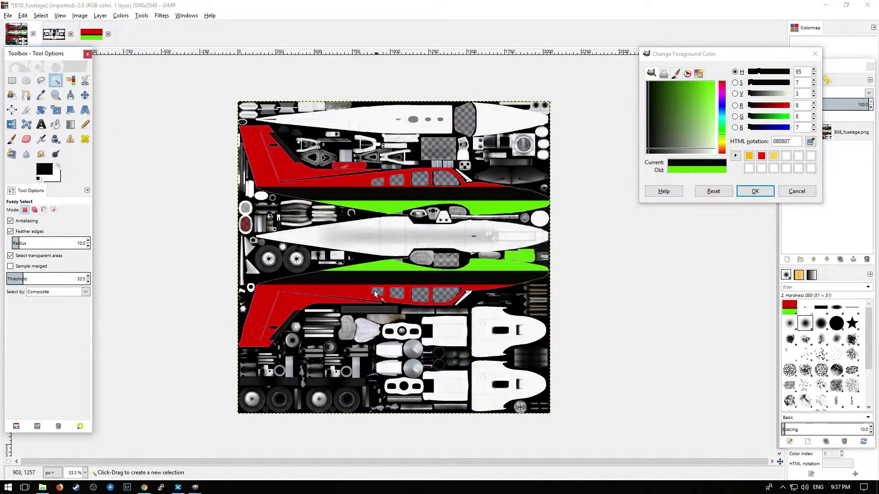
Export the texture as B58_fuselage.png to the Example livery's objects folder, replacing the existing file and keeping the PNG options
click(7, 17)
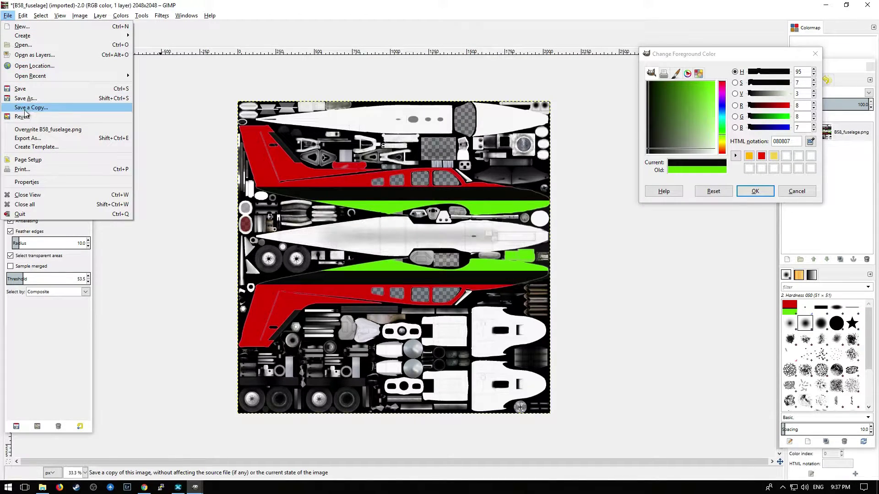
click(27, 137)
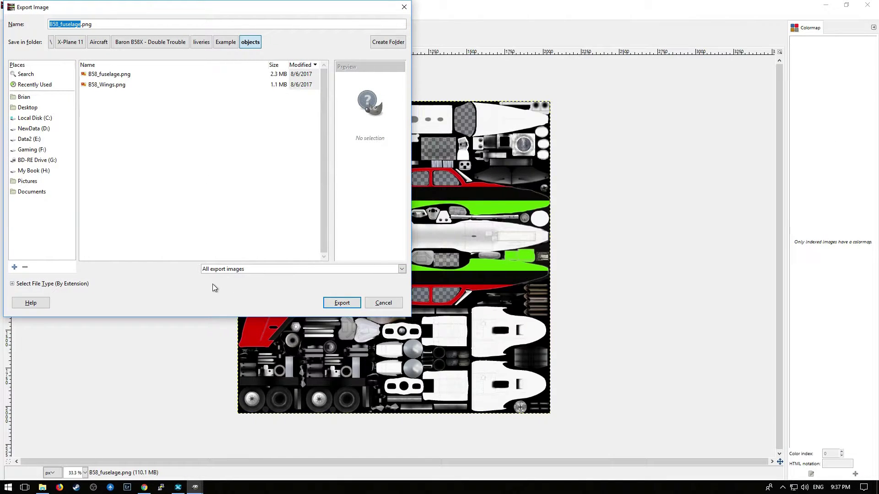
click(342, 302)
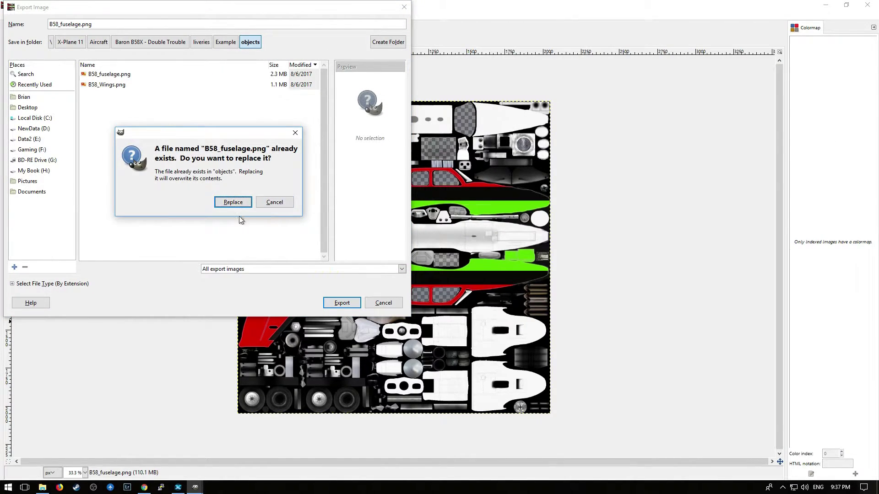
click(239, 202)
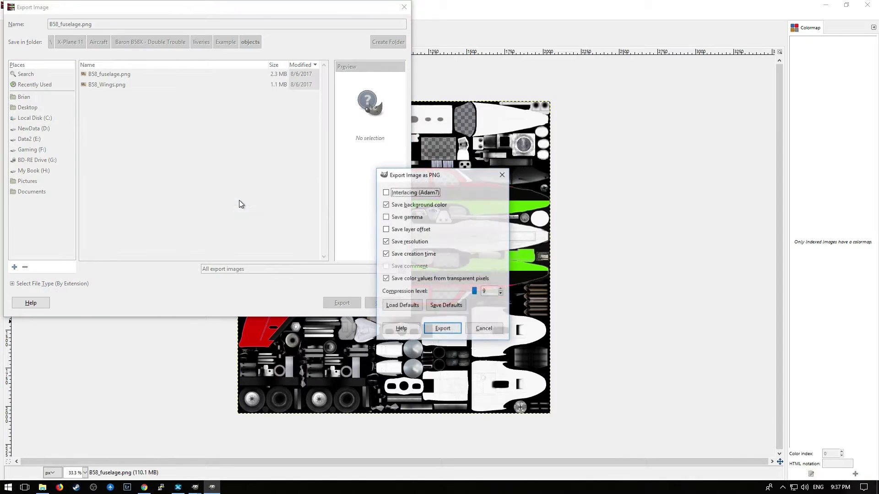
click(456, 330)
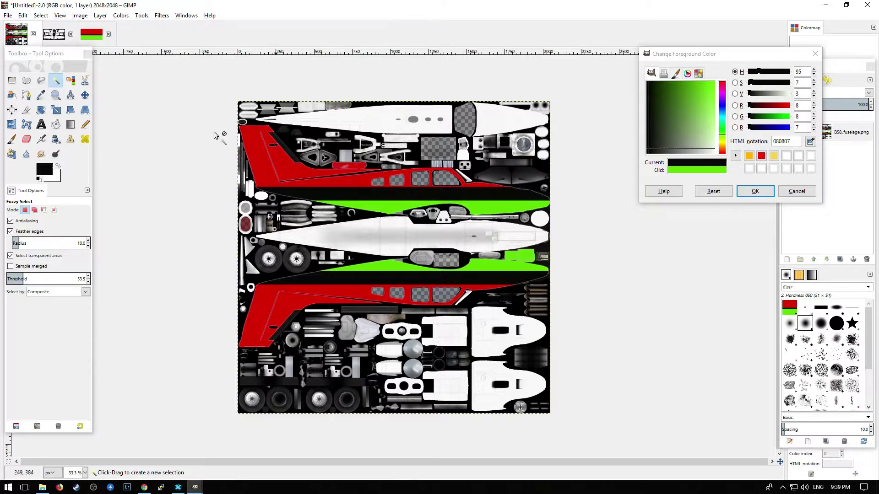
Undo the edits back to the feathered fuzzy selection of the unpainted upper fuselage side view
click(24, 15)
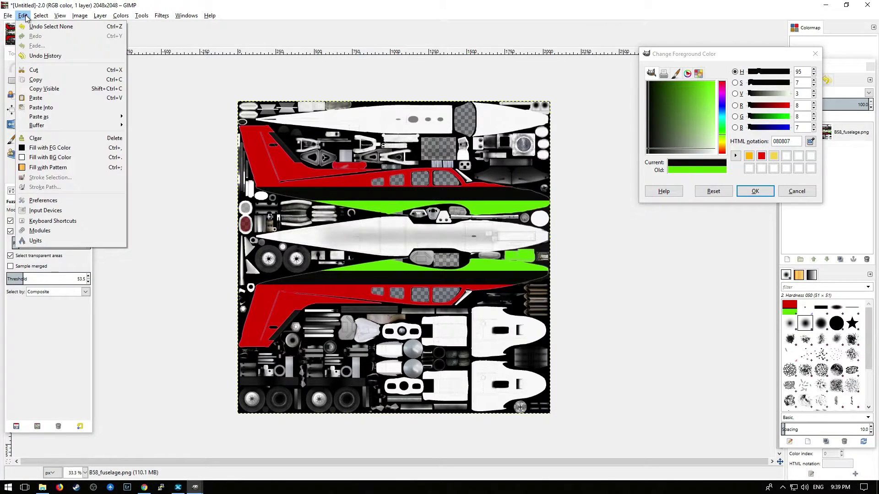
click(33, 26)
click(25, 16)
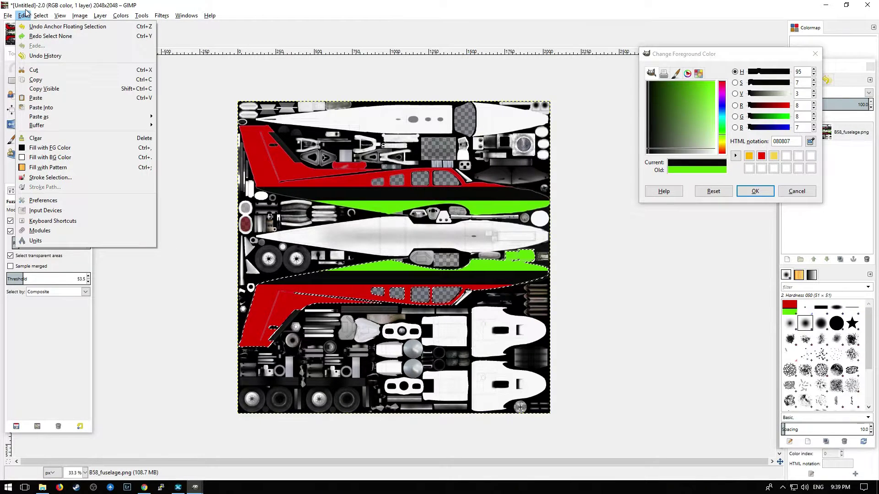
click(203, 81)
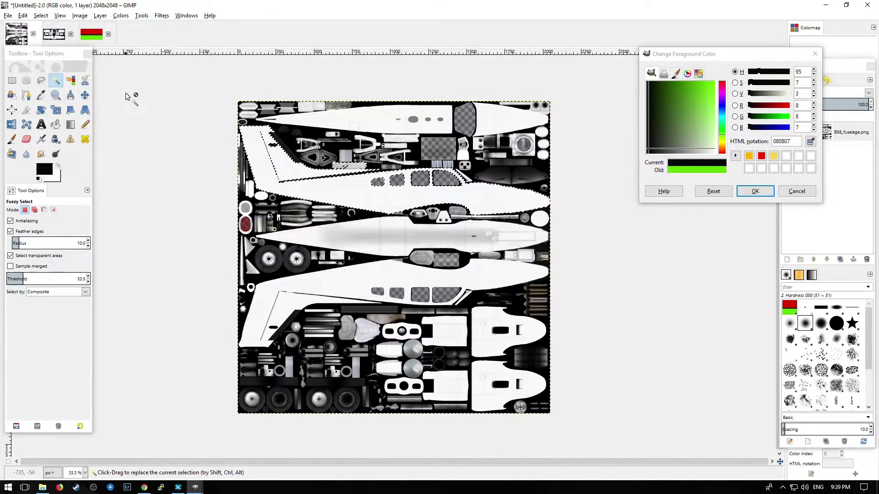
key(ctrl+v)
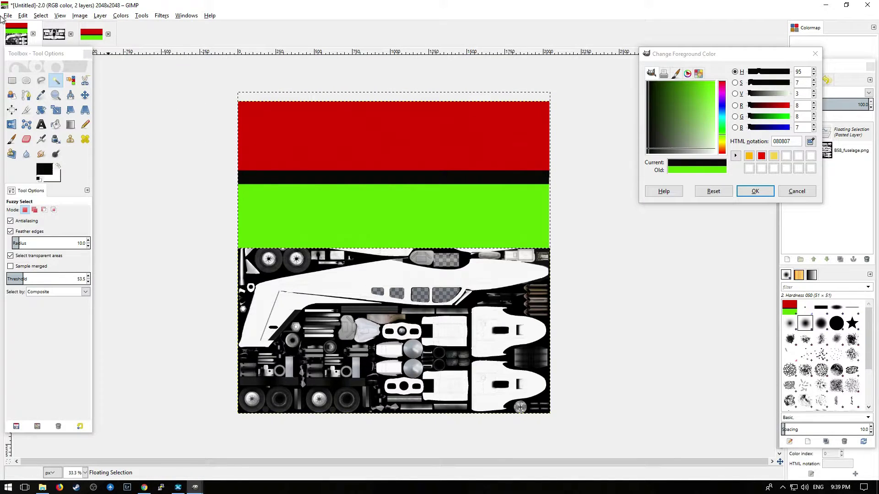
click(22, 16)
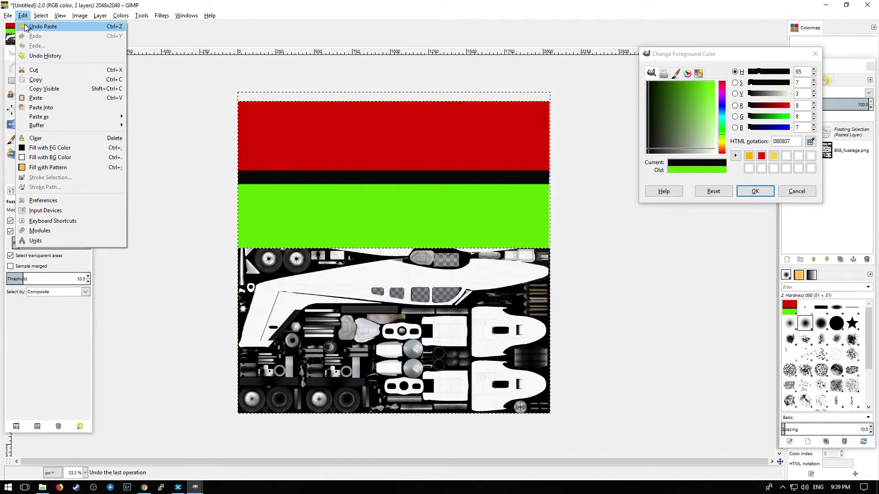
click(48, 24)
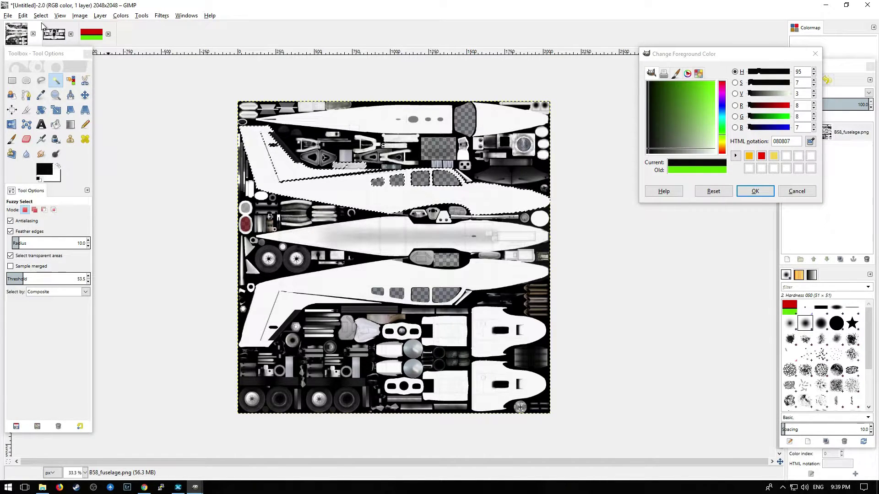
Paste the stripes into the upper fuselage selection and move them down so the black band runs below the windows
click(22, 16)
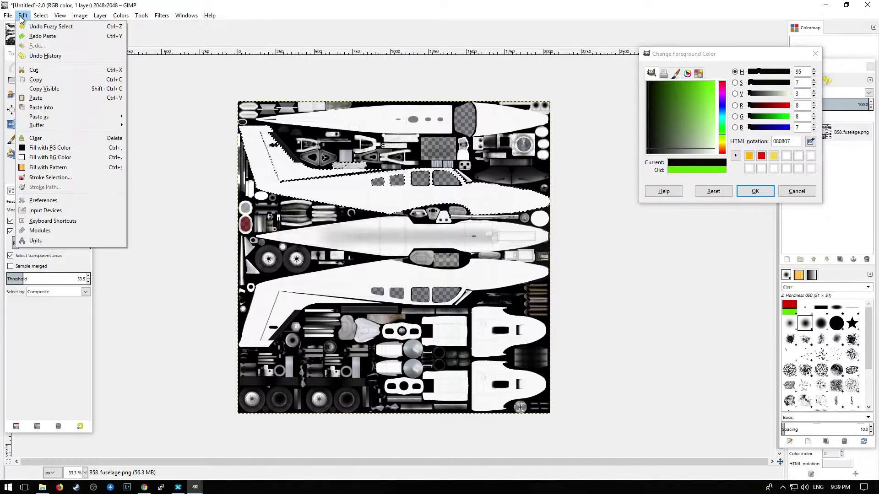
click(41, 107)
click(344, 189)
drag(344, 190, 344, 208)
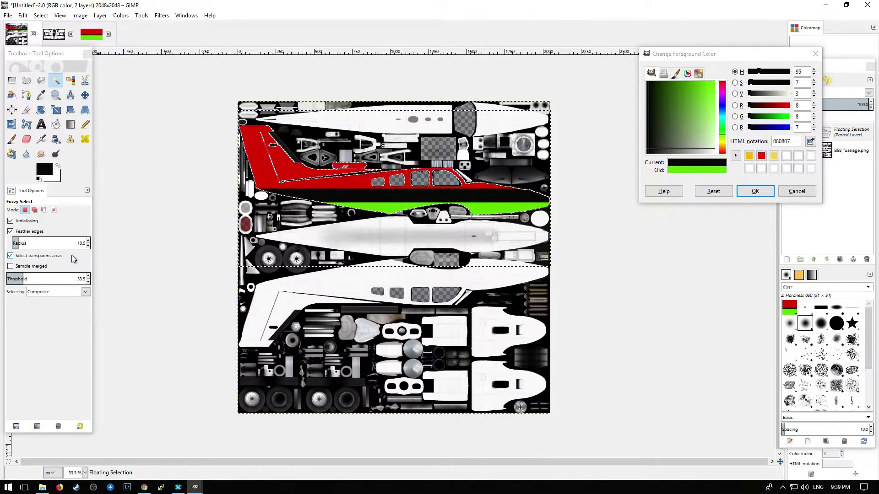
Set the blend mode of the floating stripes on the upper fuselage side view to Multiply and anchor them onto the texture
drag(768, 57, 691, 72)
click(848, 136)
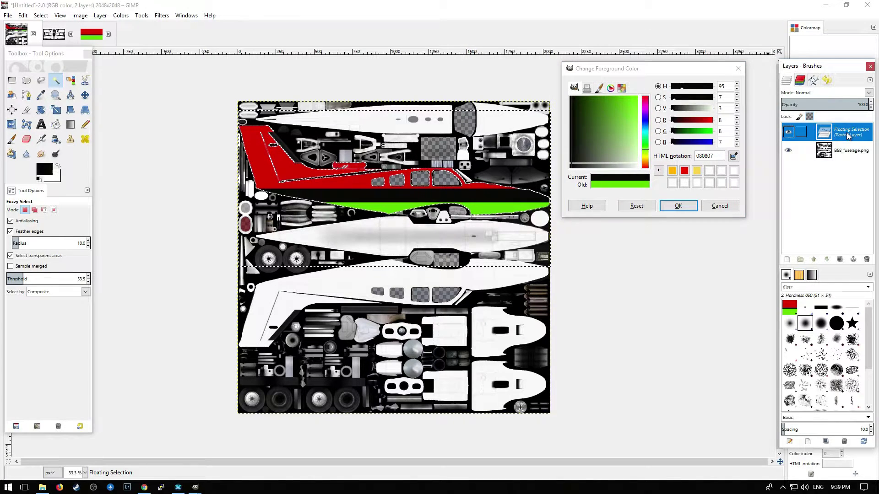
right_click(848, 136)
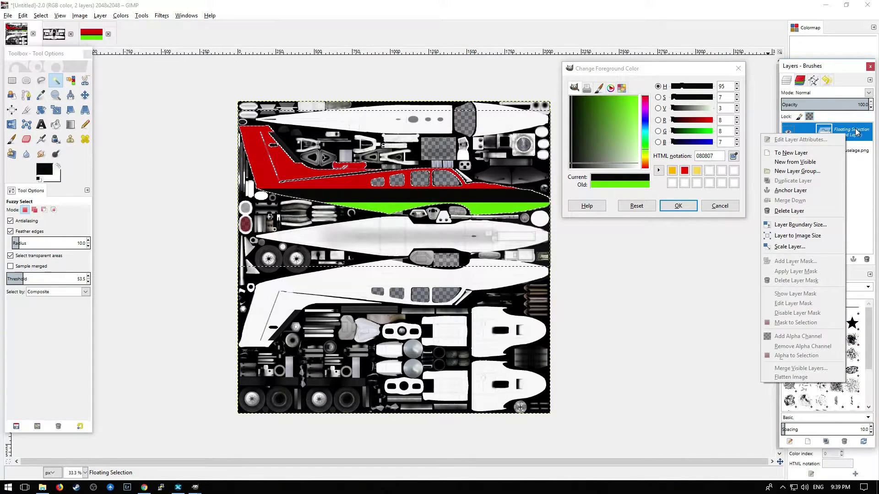
key(Escape)
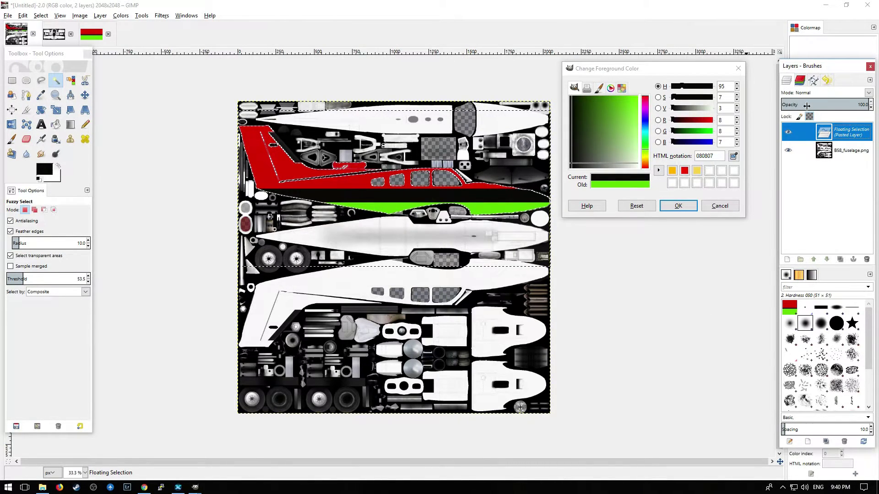
click(819, 93)
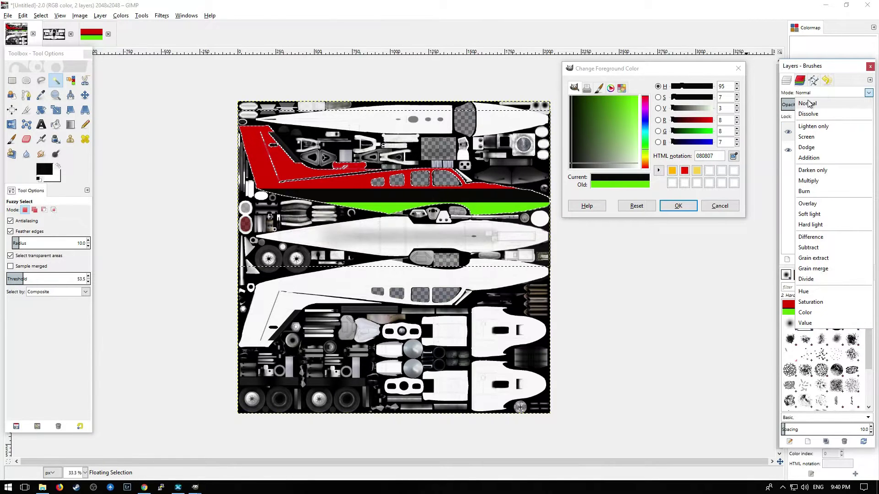
click(813, 181)
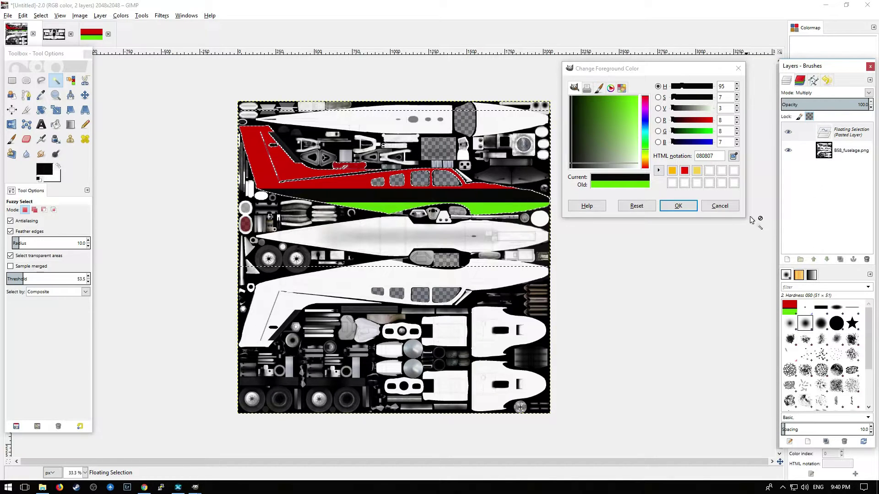
click(141, 156)
key(r)
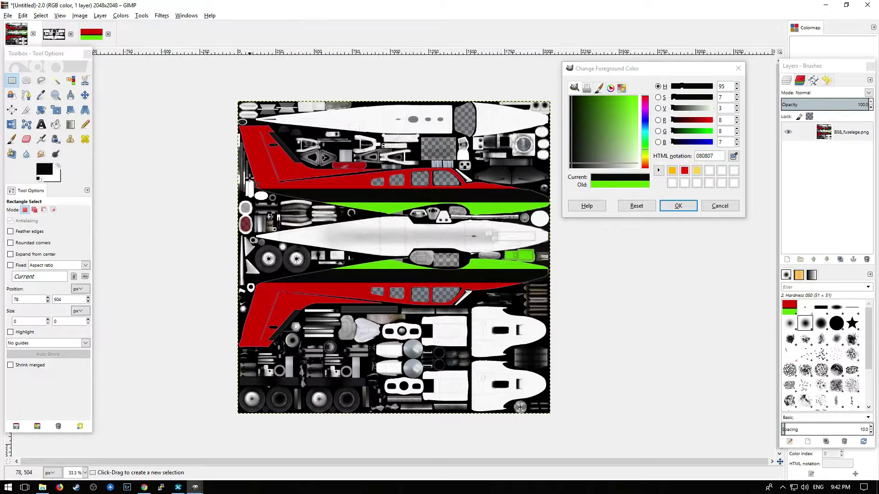
Fuzzy-select both white sections of the topmost fuselage view and sample the red of the painted side view as foreground color
click(56, 82)
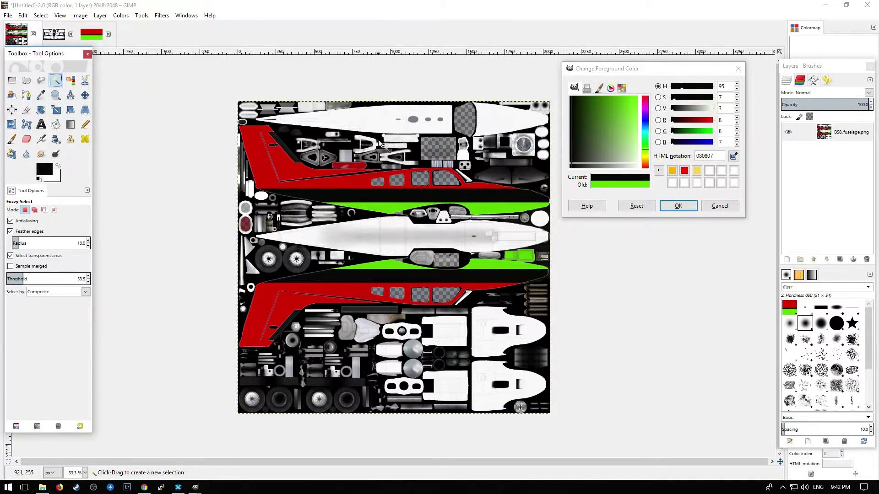
click(374, 119)
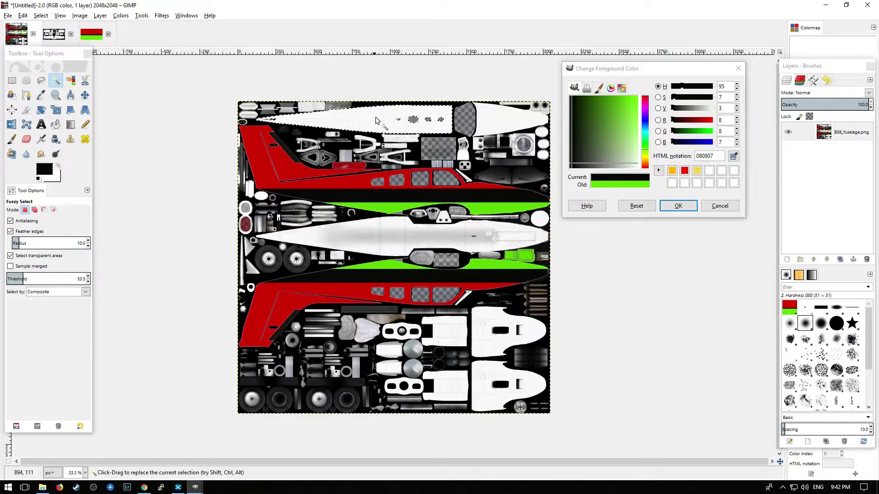
shift+click(495, 120)
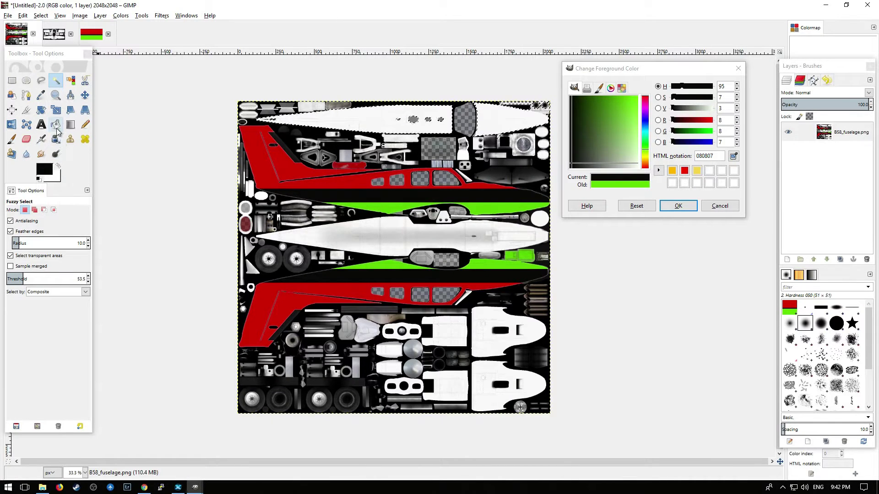
click(41, 95)
click(357, 177)
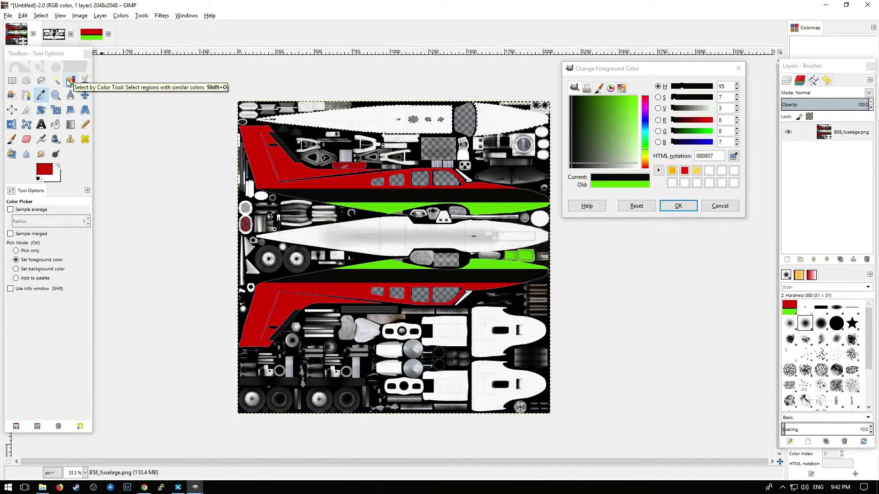
Bucket-fill the selected topmost fuselage view with red in Multiply mode at threshold 44.1, and clear the selection
click(57, 125)
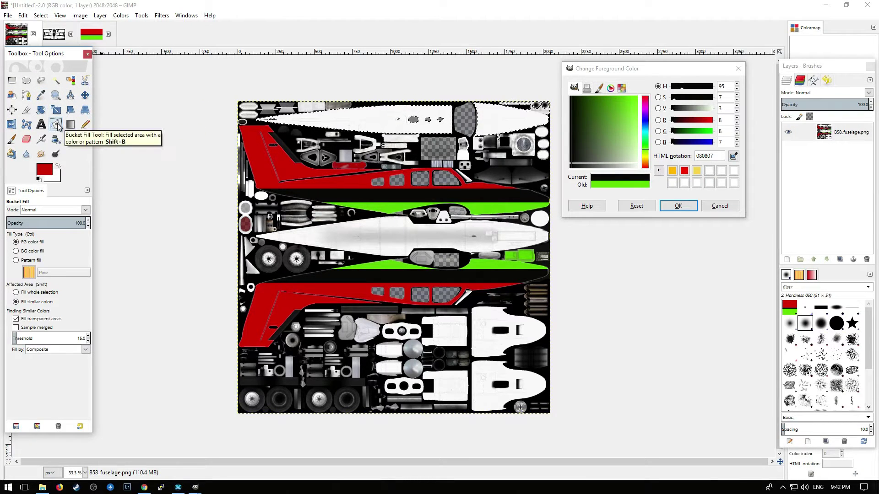
click(41, 211)
click(42, 320)
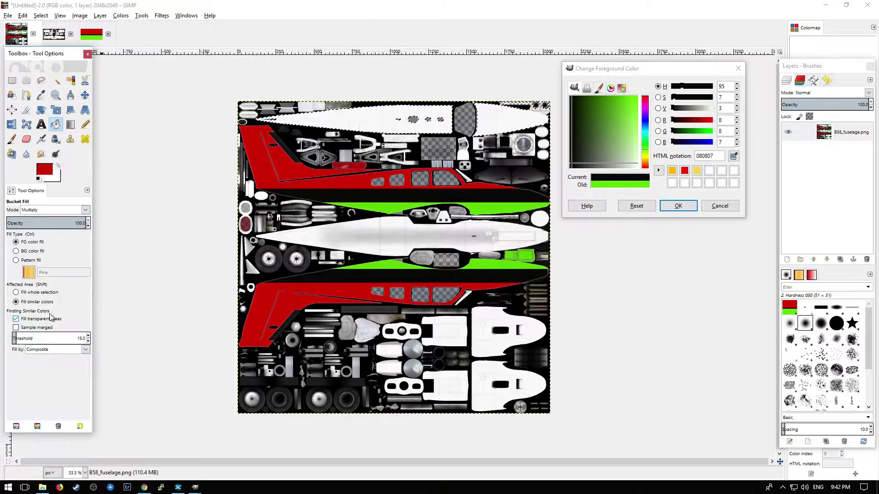
drag(19, 339, 25, 339)
click(386, 131)
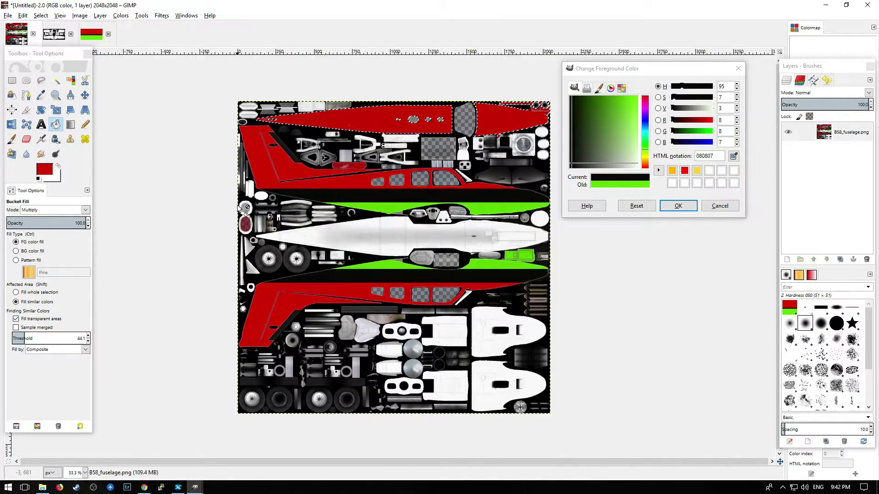
click(12, 81)
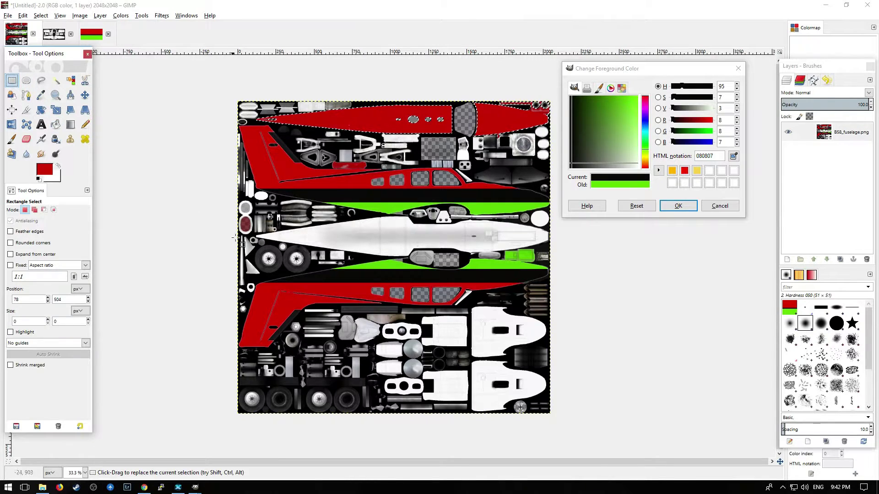
click(294, 240)
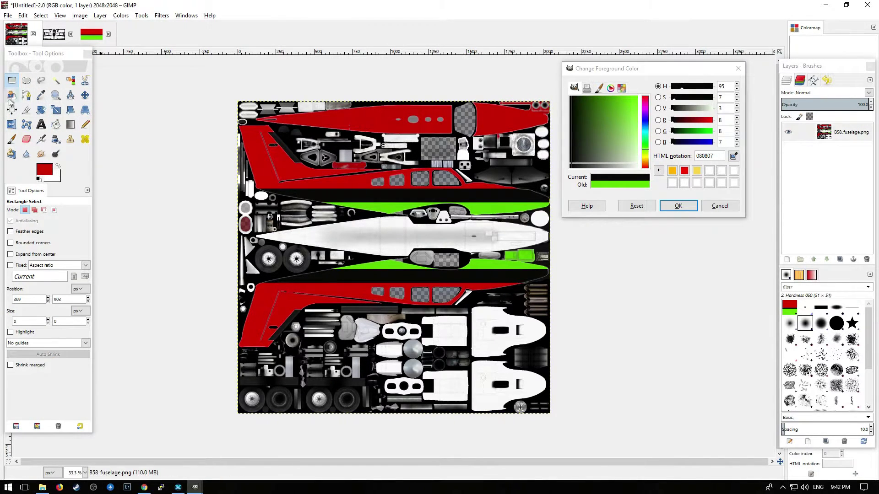
Fuzzy-select the white fuselage view between the two side views and bucket-fill it with green sampled from the painted stripe
click(56, 81)
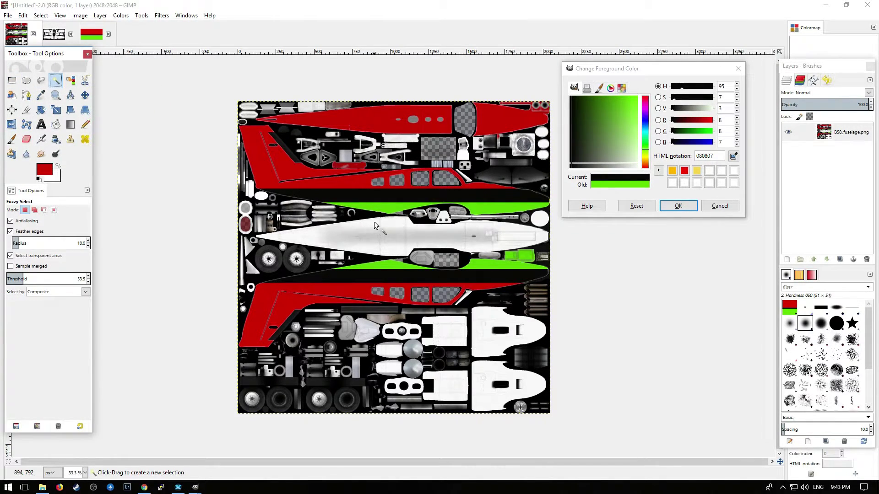
click(384, 227)
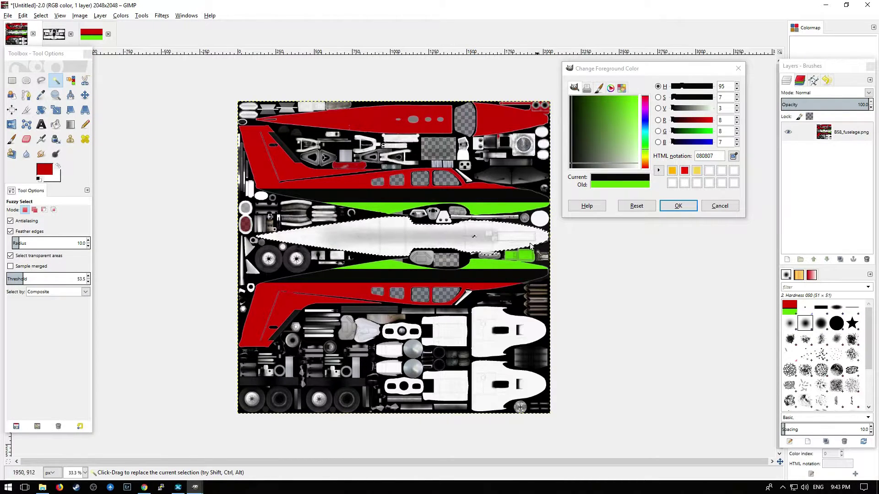
click(58, 127)
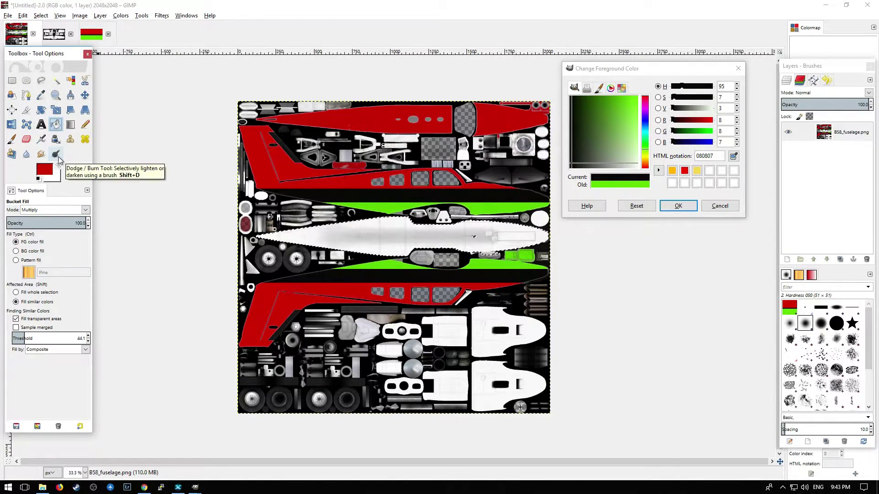
click(41, 95)
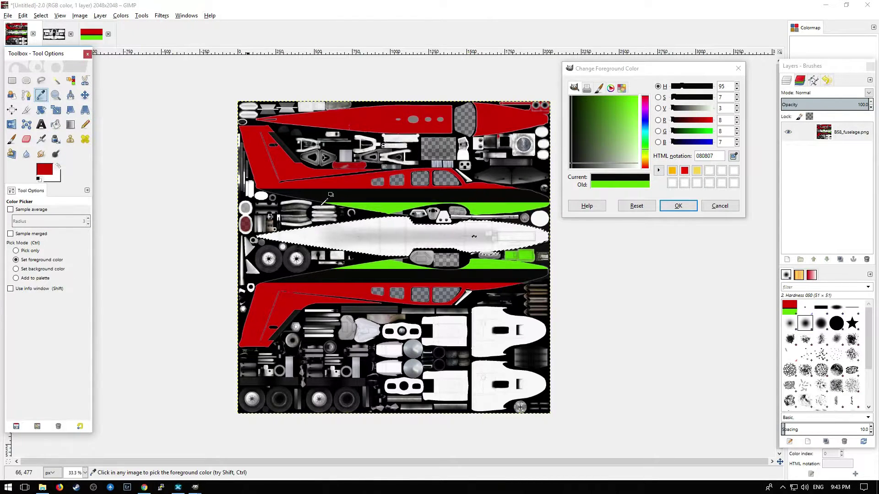
click(355, 267)
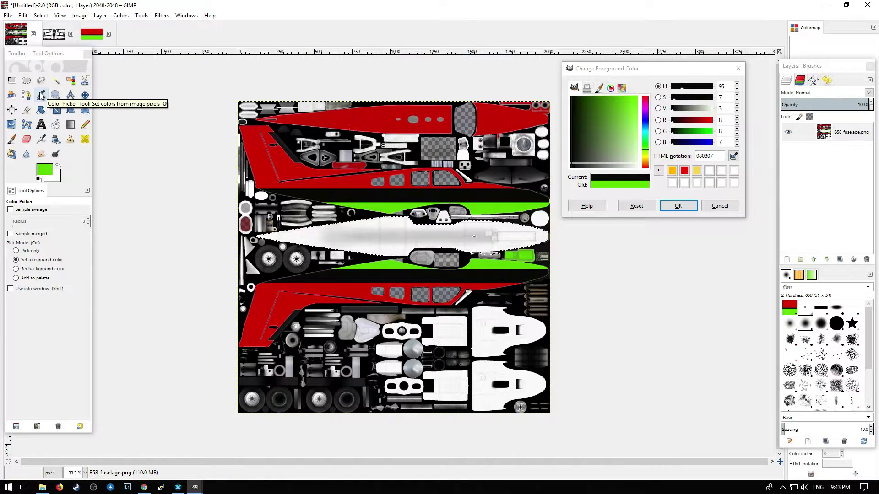
click(55, 124)
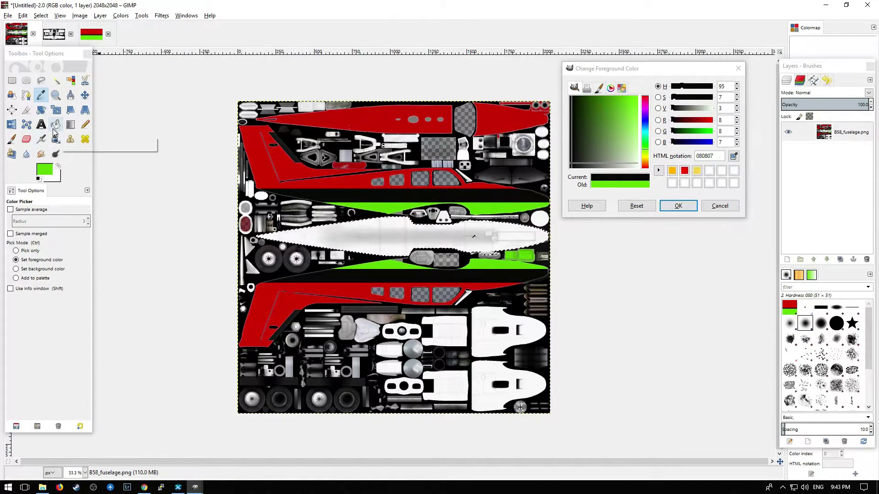
click(369, 227)
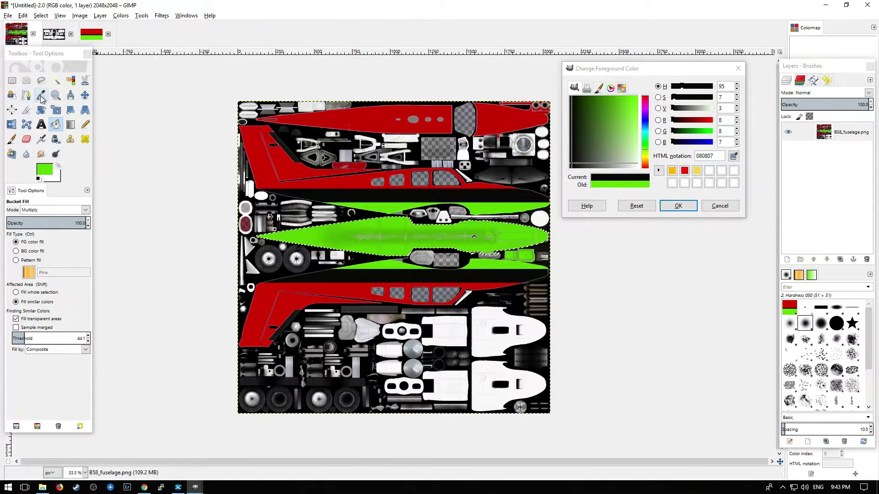
Fuzzy-select the two large rounded white engine cowling shapes near the texture's lower right corner and bucket-fill both with green
click(55, 80)
click(488, 345)
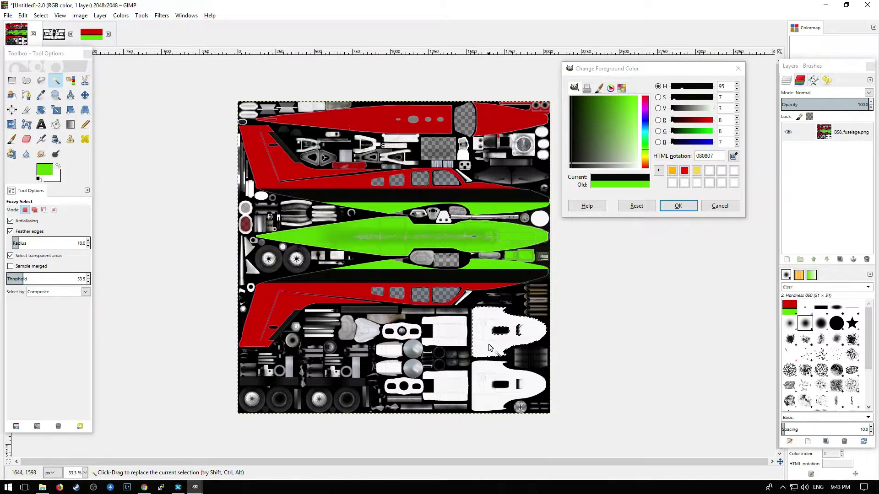
shift+click(487, 398)
click(55, 124)
click(503, 350)
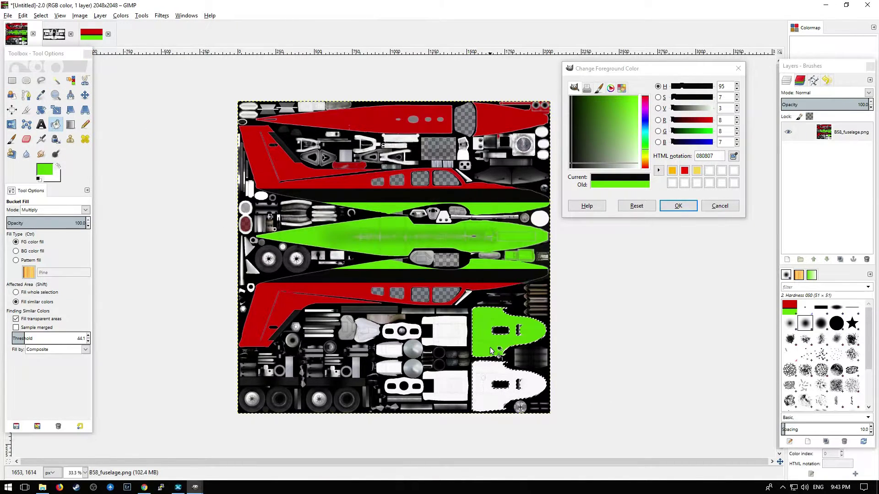
click(490, 399)
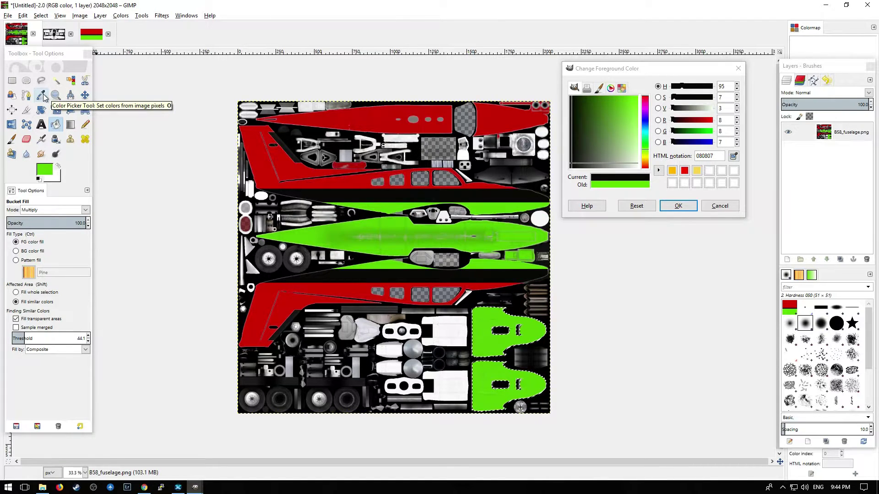
Fuzzy-select all the remaining white engine parts beside the green cowlings: the square panels, the plates with holes and the small rounded pieces
click(55, 80)
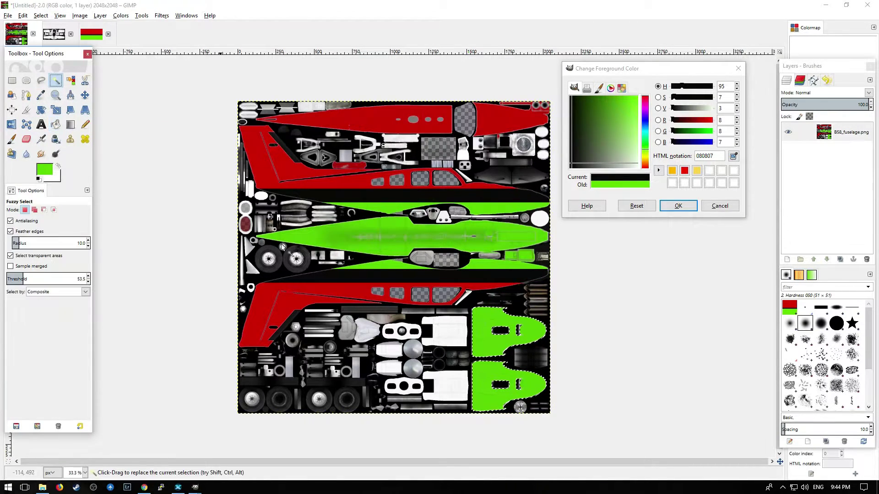
click(455, 340)
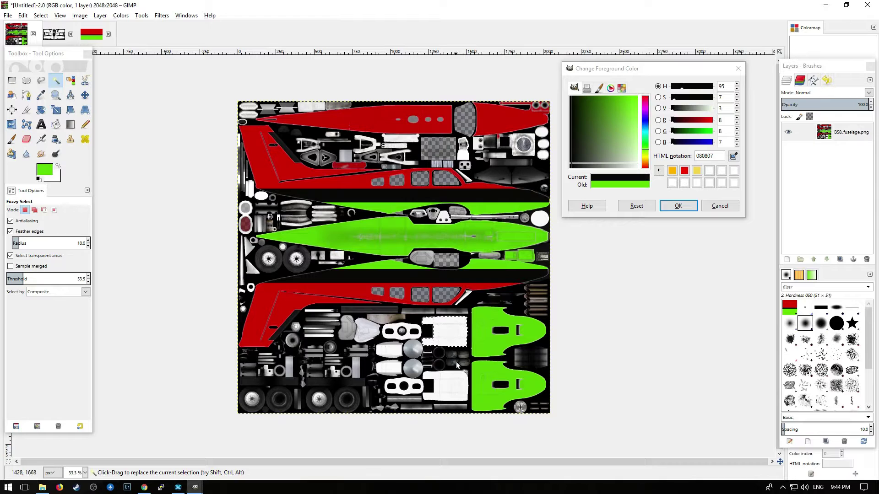
shift+click(440, 376)
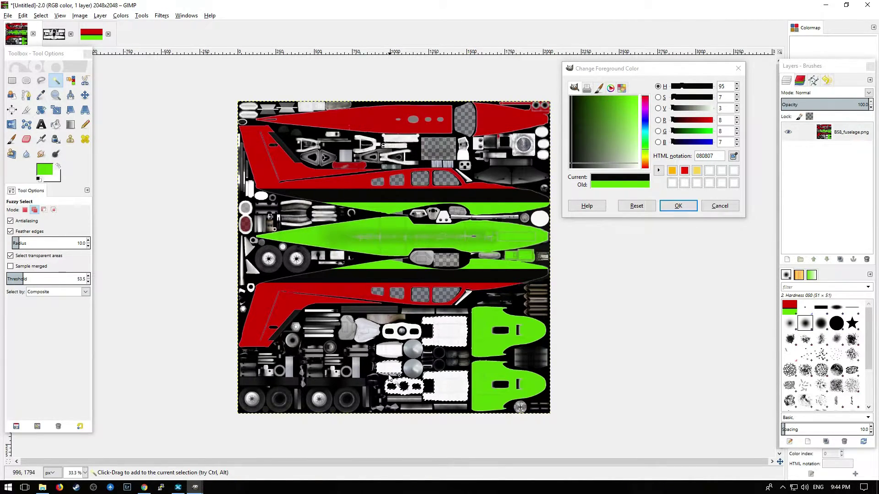
shift+click(392, 351)
shift+click(394, 343)
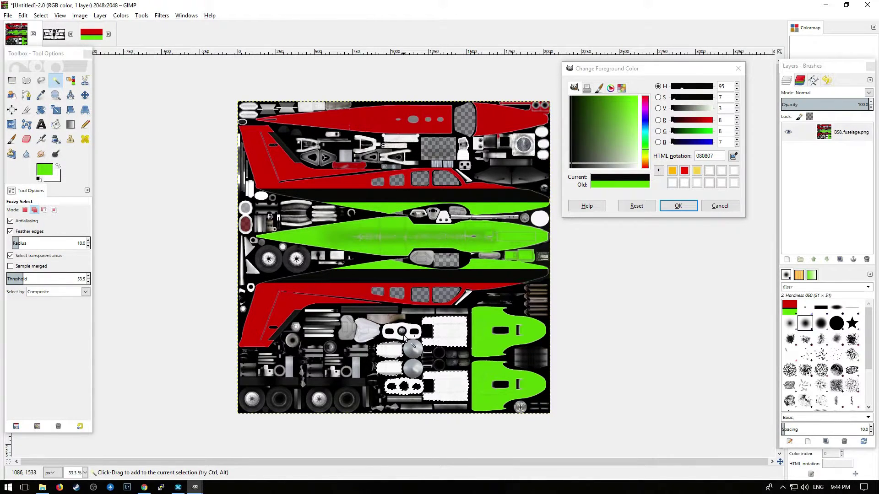
shift+click(408, 336)
Set the foreground color to pure black, 000000
click(44, 169)
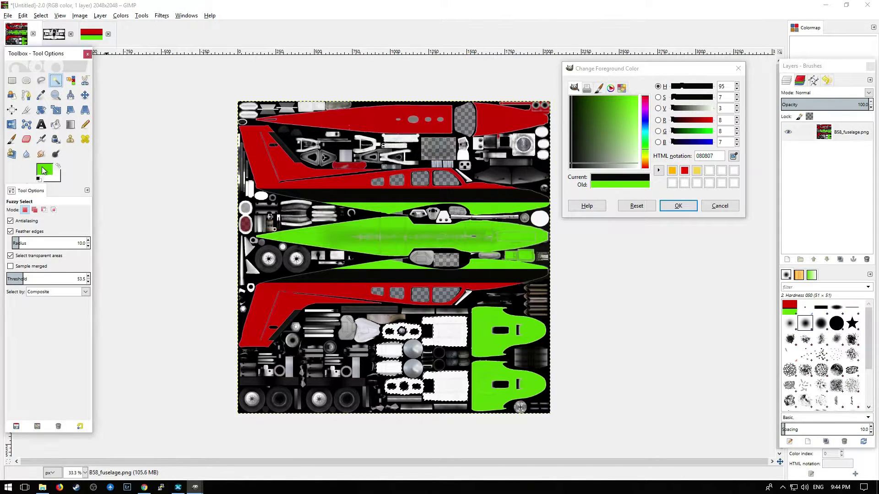
drag(578, 166, 569, 173)
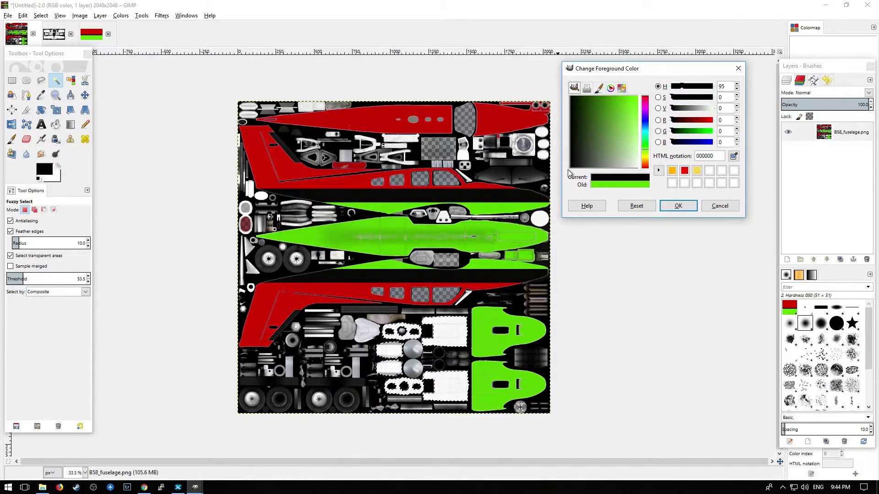
click(678, 206)
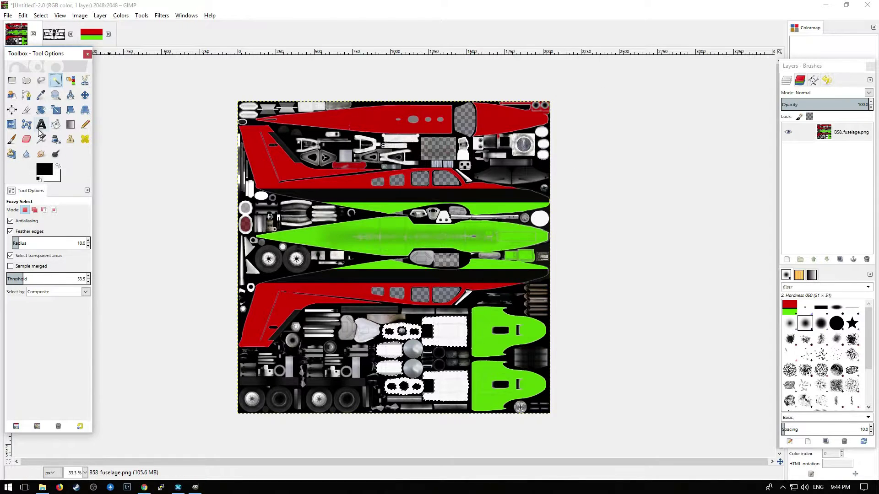
Bucket-fill the selected white engine parts beside the green cowlings with black: the square panels, plates with holes and small rounded pieces
click(55, 125)
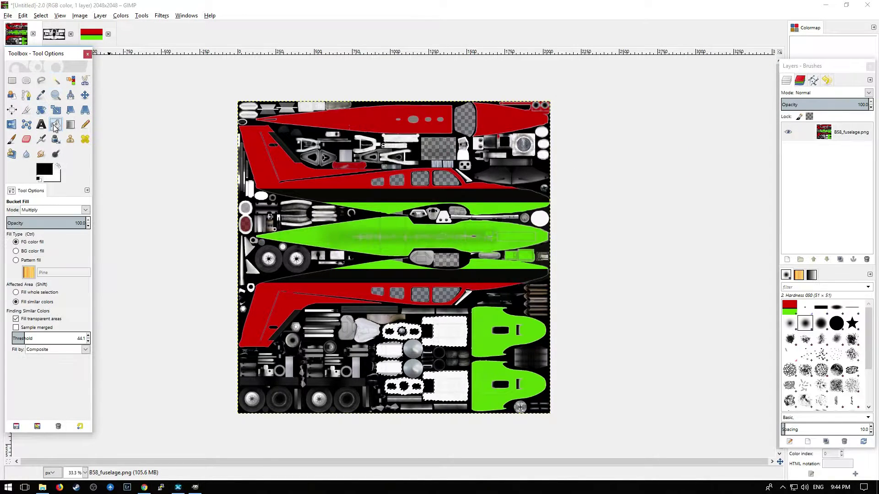
click(449, 328)
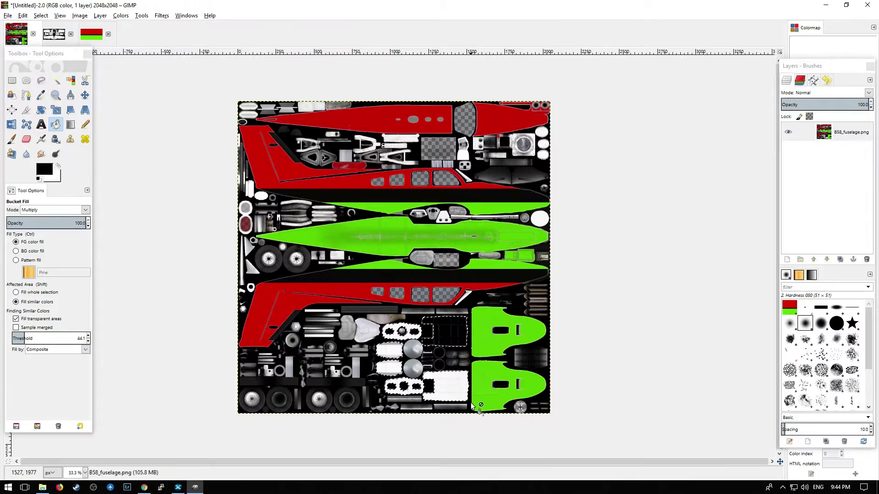
click(421, 386)
click(410, 392)
click(388, 368)
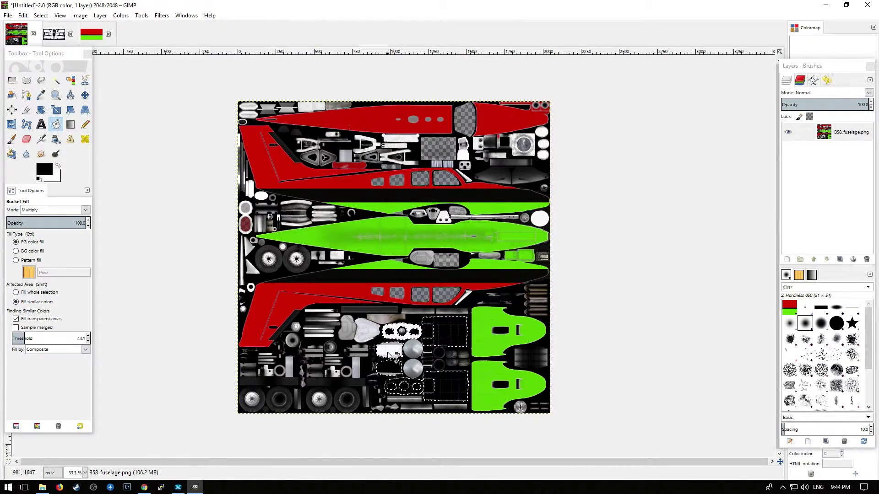
click(388, 353)
click(397, 337)
click(394, 347)
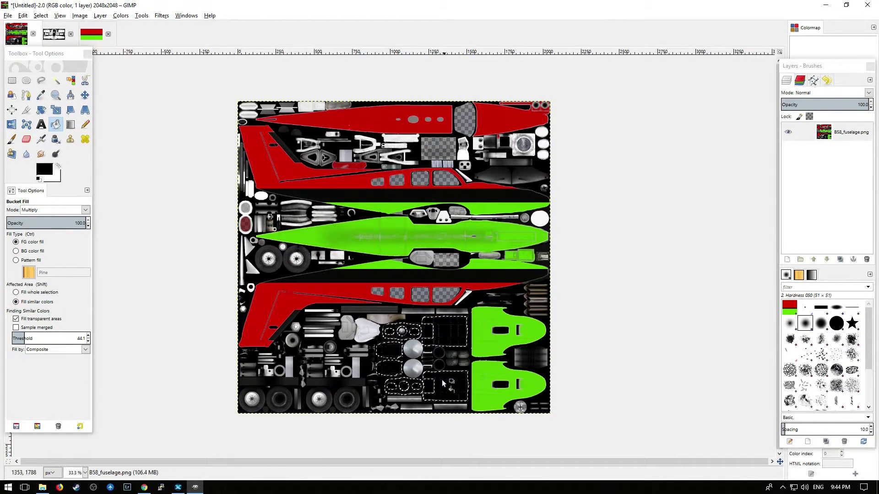
Export the fuselage texture as B58_fuselage.png into the livery's objects folder, replacing the existing file and keeping the offered PNG options
click(8, 16)
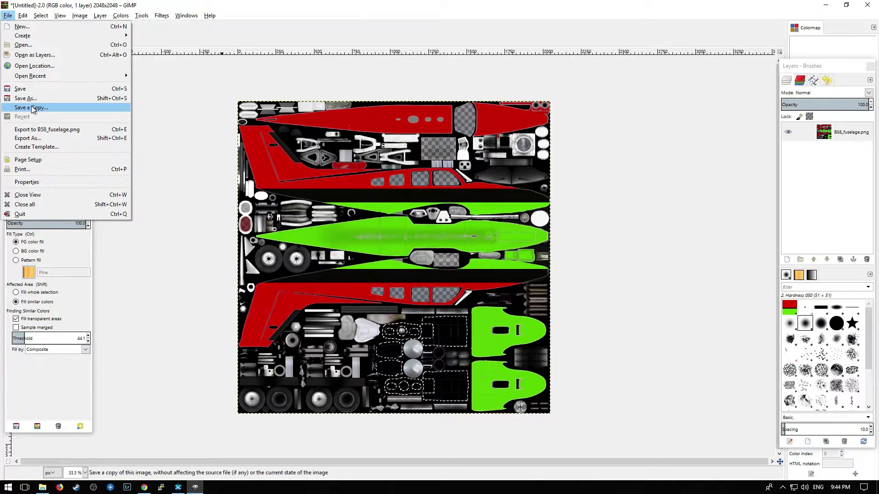
click(35, 139)
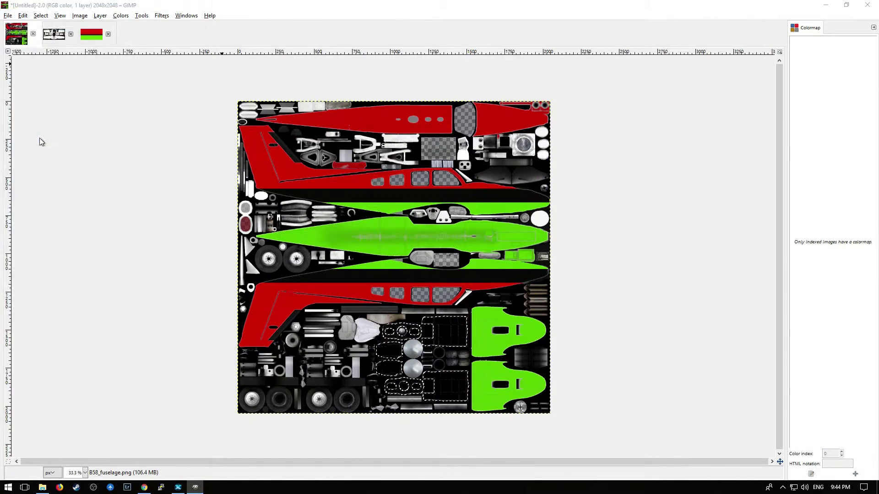
click(346, 306)
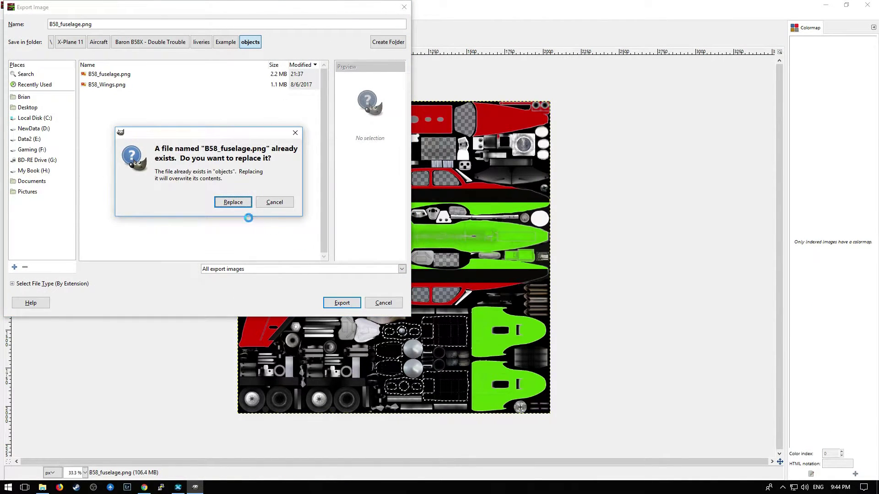
click(239, 204)
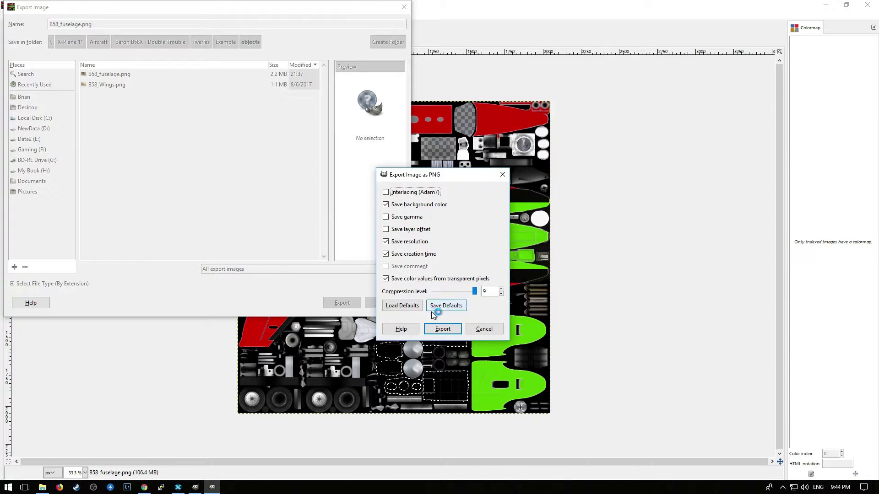
click(442, 328)
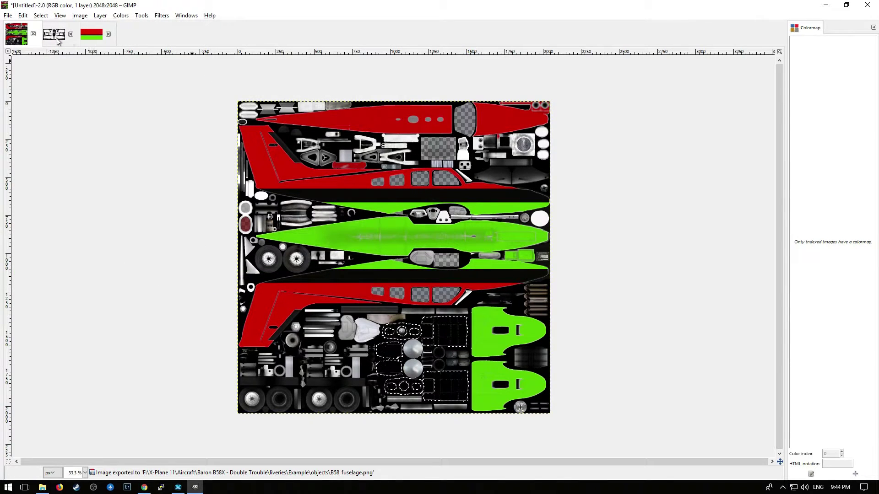
Switch to the B58_Wings image and fuzzy-select both large white wing shapes in the texture's lower half
click(54, 34)
key(Tab)
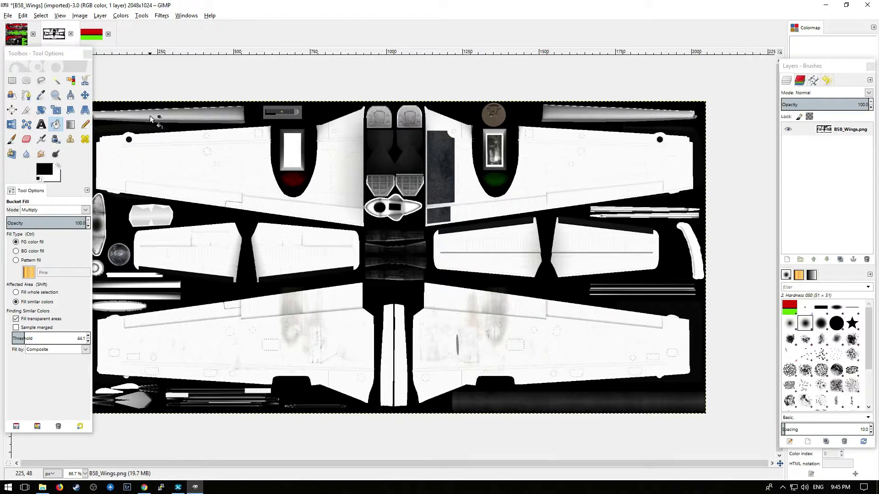
click(53, 83)
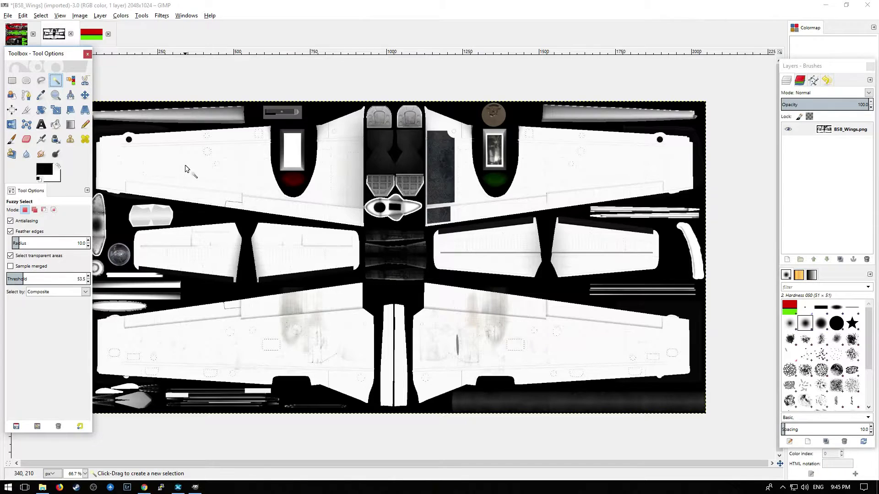
click(224, 348)
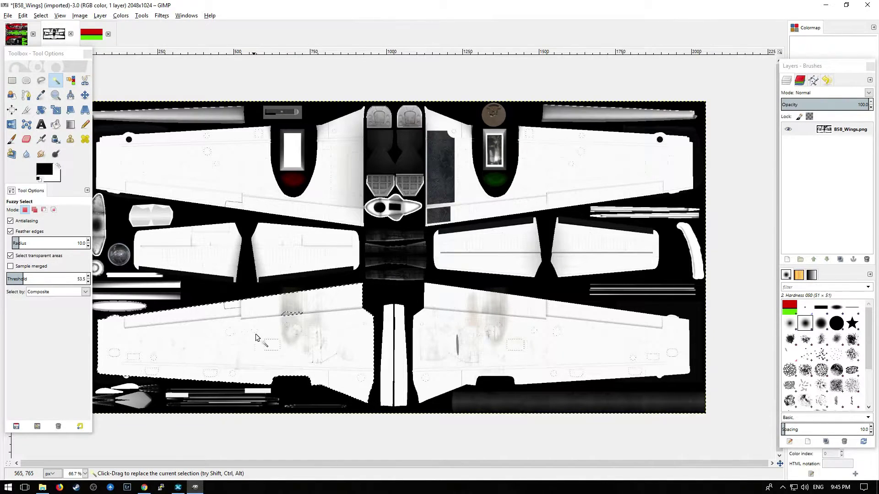
key(shift)
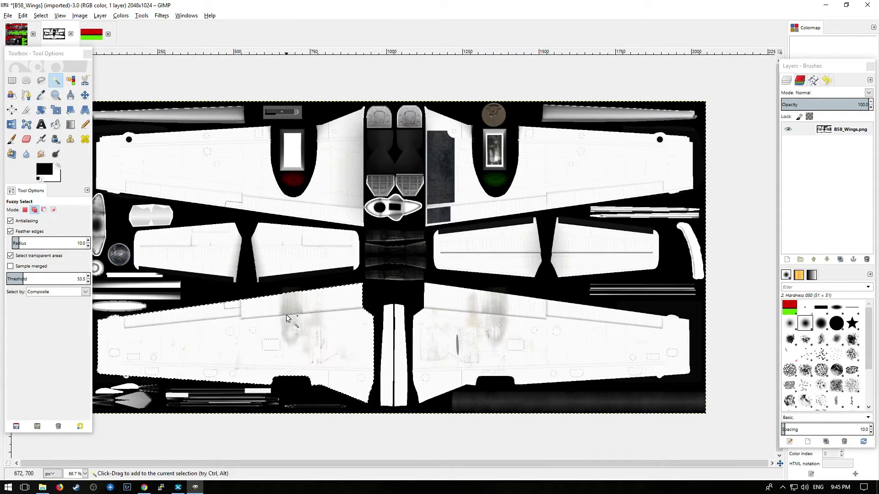
shift+click(496, 316)
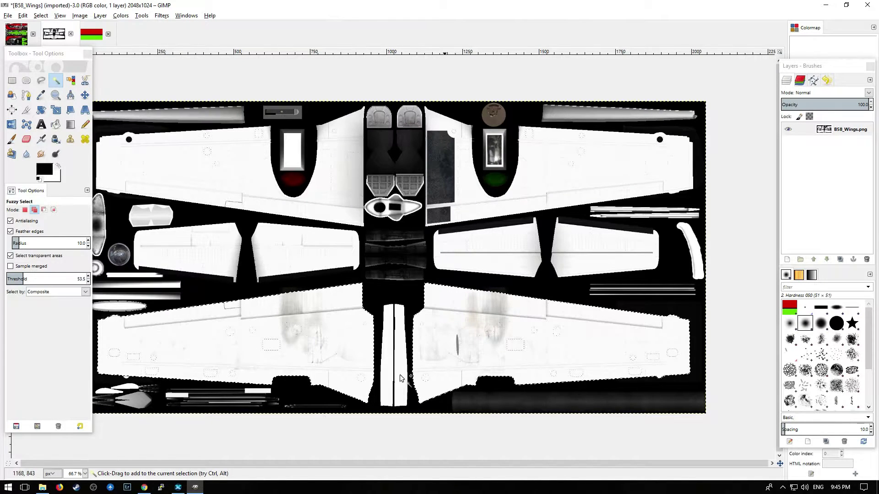
Sample green from the red and green reference image and bucket-fill the two selected lower wing shapes with it
click(56, 124)
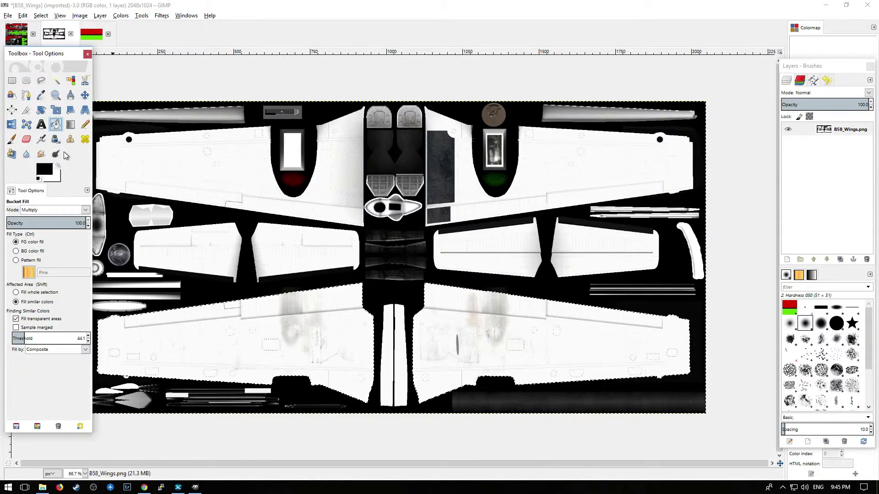
click(41, 95)
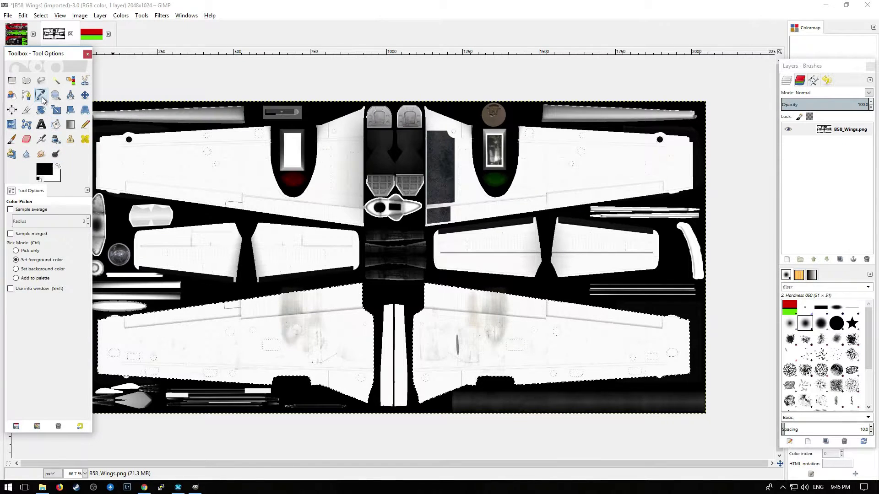
click(92, 34)
click(284, 289)
click(53, 33)
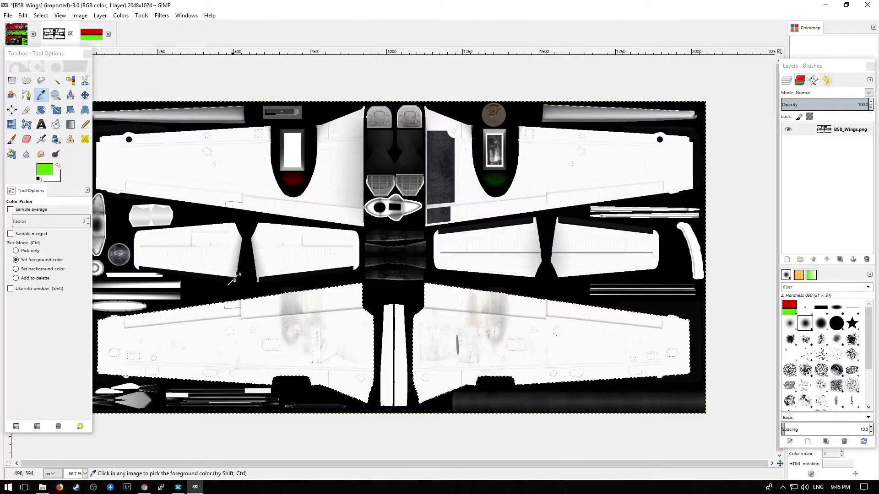
click(55, 125)
click(250, 352)
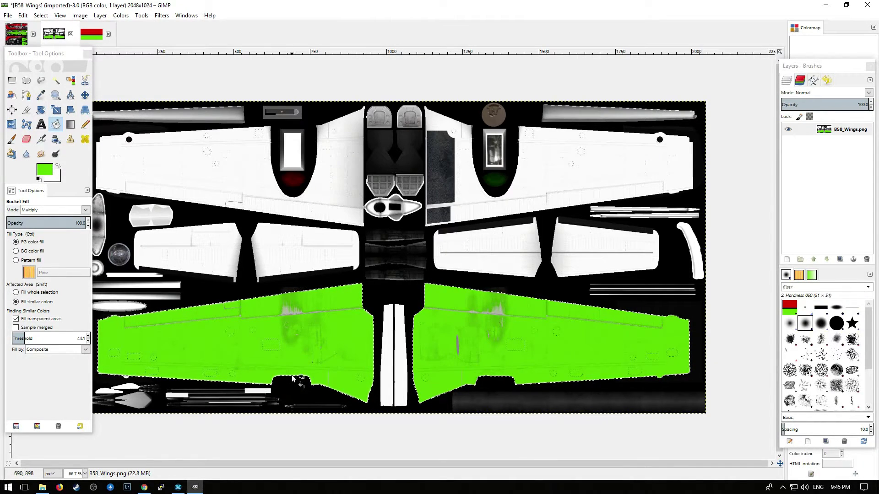
Fuzzy-select the two large upper wing shapes together with the four smaller white tailplane shapes below them
click(55, 81)
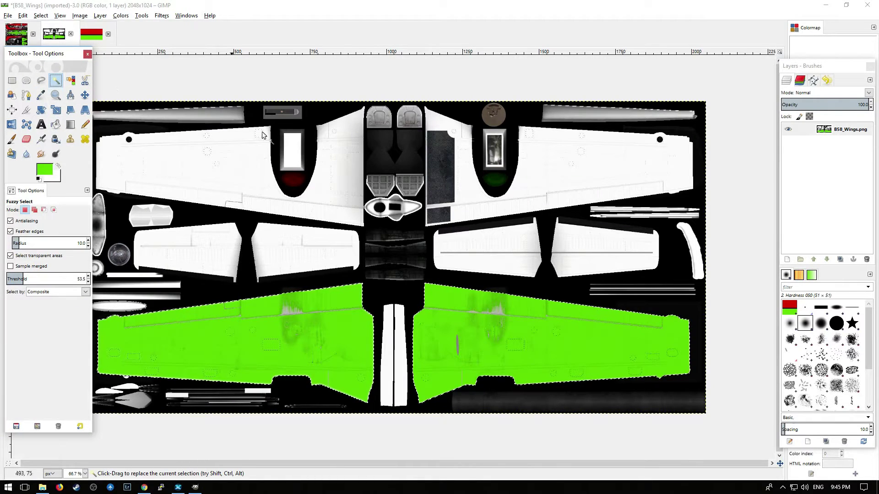
drag(262, 174, 257, 177)
key(shift)
shift+click(476, 198)
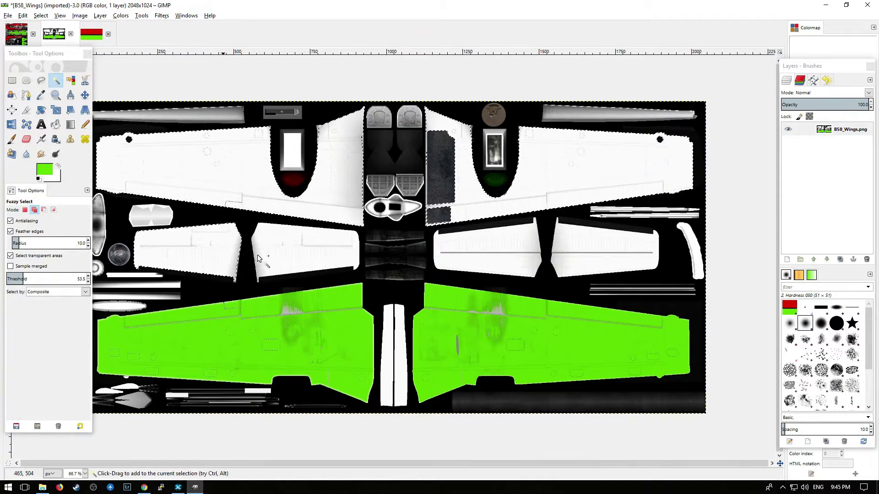
shift+click(536, 254)
shift+click(583, 263)
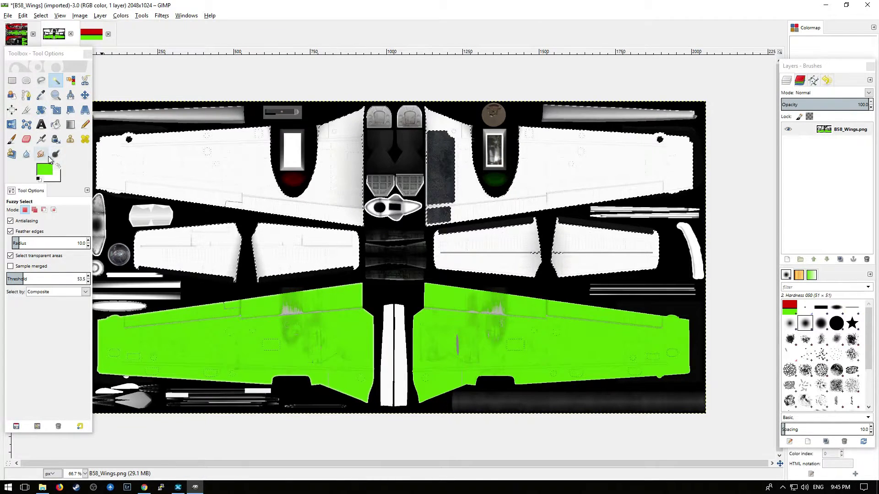
Sample red from the reference image and bucket-fill the two selected upper wings and all four tailplane shapes with it
click(42, 95)
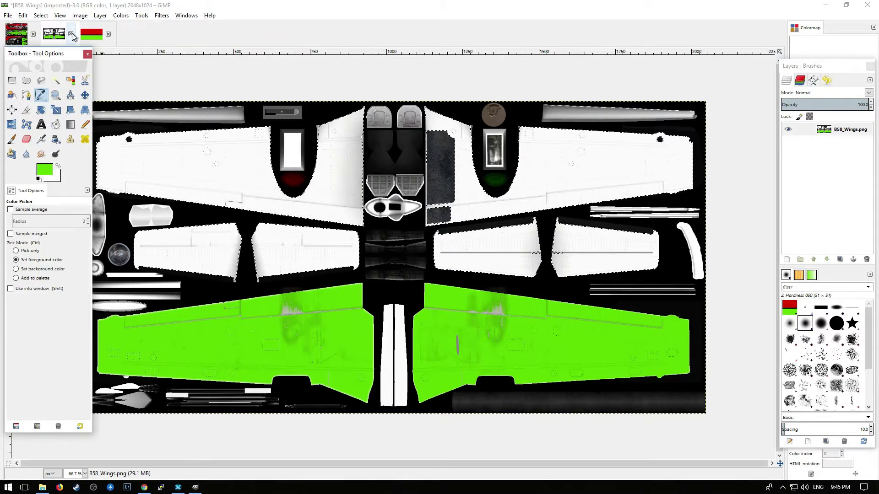
click(92, 34)
click(222, 152)
click(53, 39)
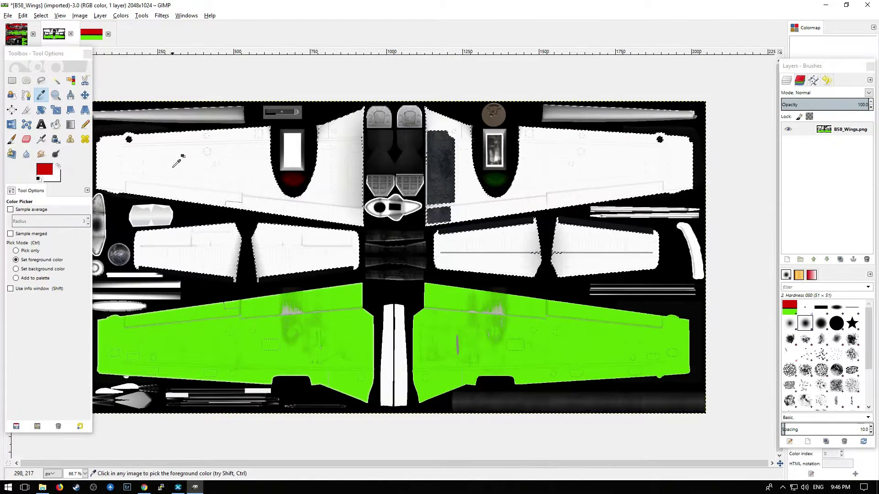
click(55, 124)
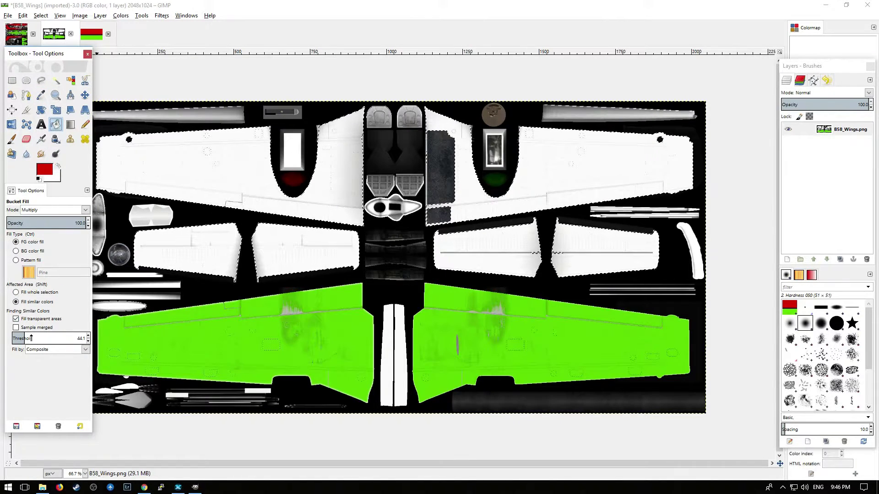
click(207, 177)
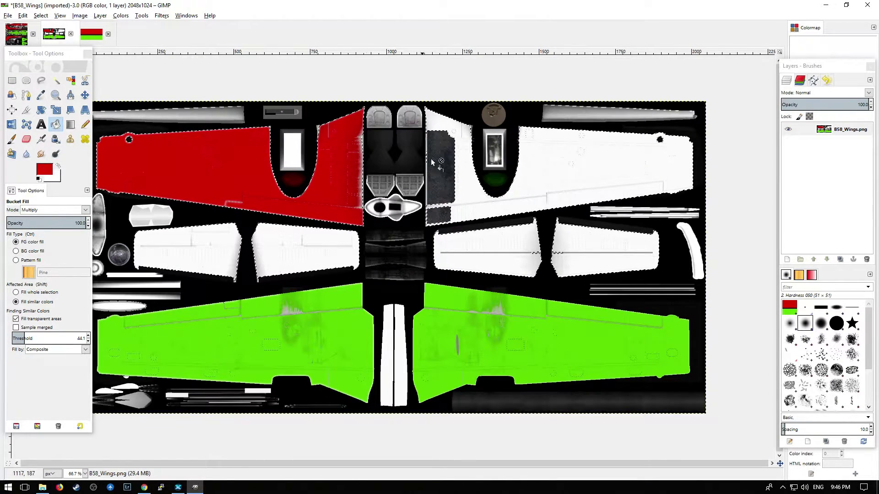
click(467, 187)
click(282, 261)
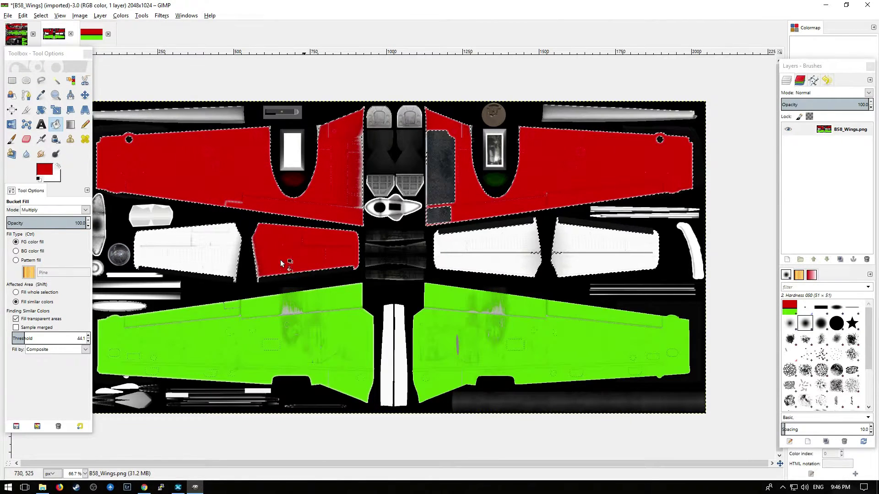
click(197, 256)
click(494, 265)
click(578, 265)
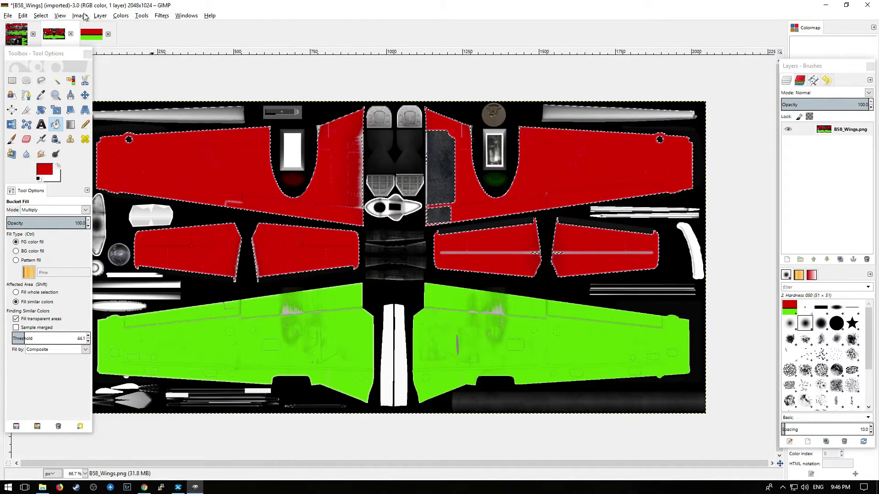
Export the wing texture as B58_Wings.png into the livery's objects folder, replacing the existing file and keeping the offered PNG options
click(7, 15)
click(36, 139)
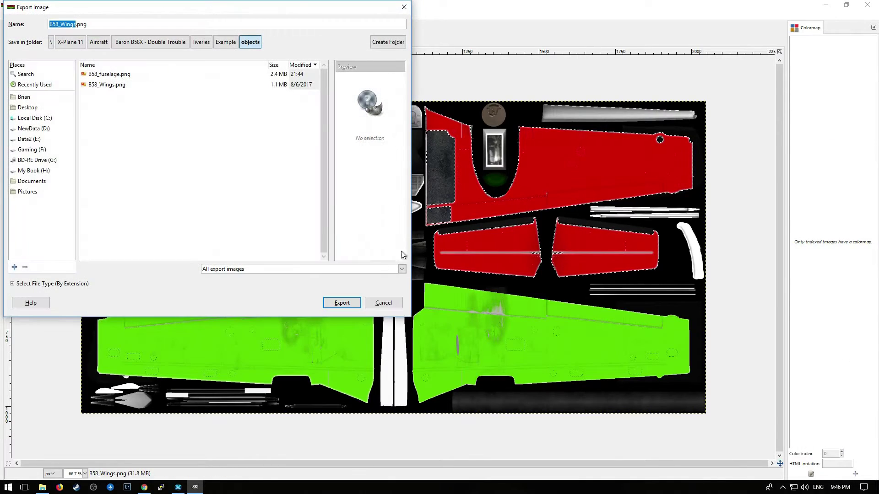
click(343, 304)
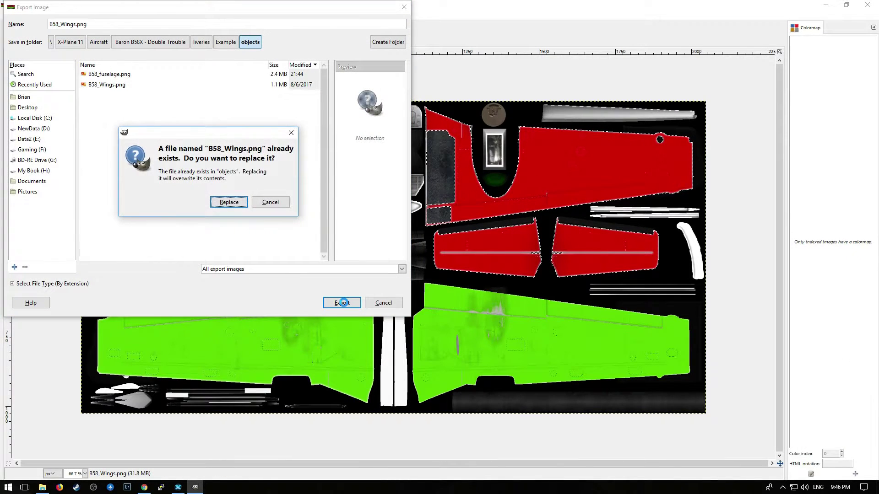
click(235, 202)
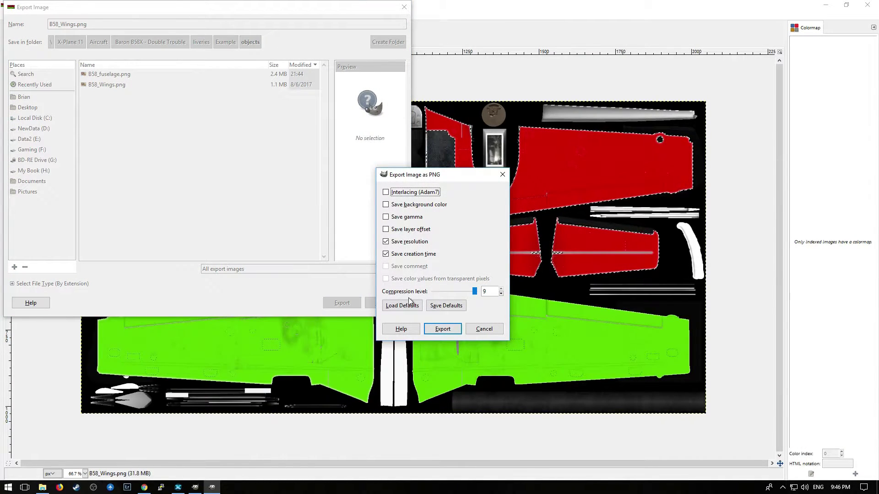
click(444, 329)
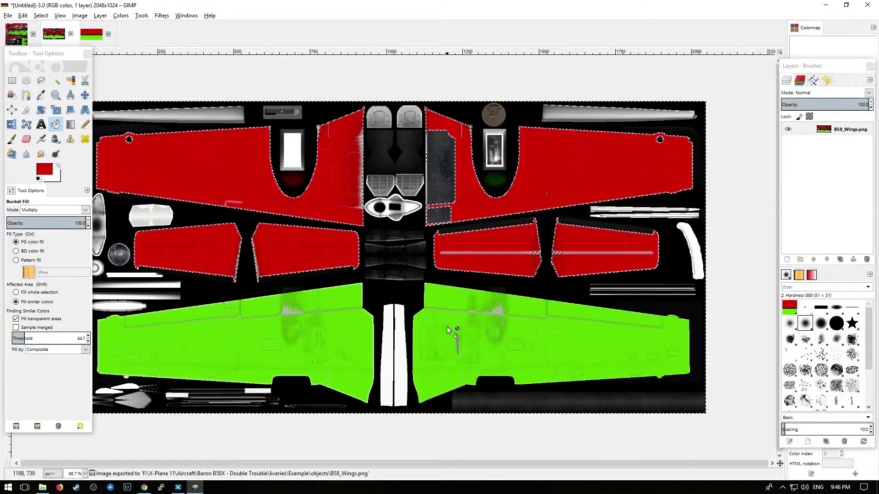
Add the registration text C-LFLW in black Sans at 80 px on the outer part of the right green wing
click(40, 124)
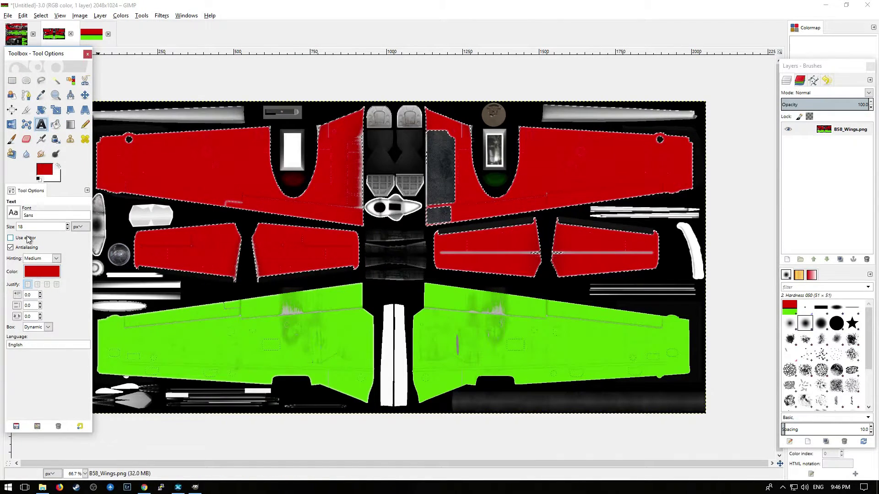
click(42, 272)
drag(54, 277, 7, 315)
click(120, 343)
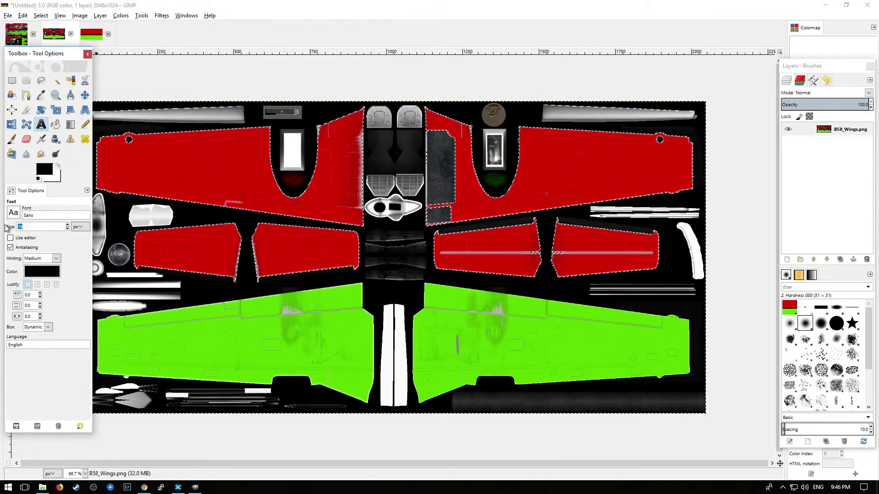
click(569, 344)
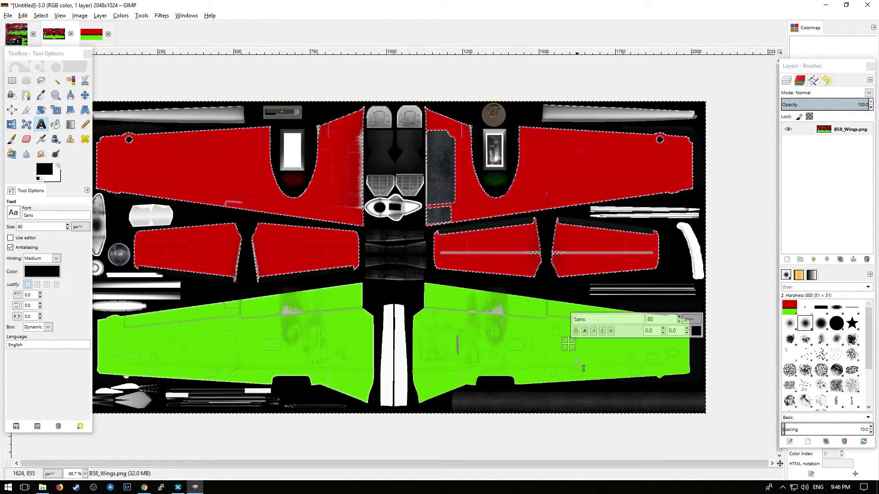
text(C-LFLW)
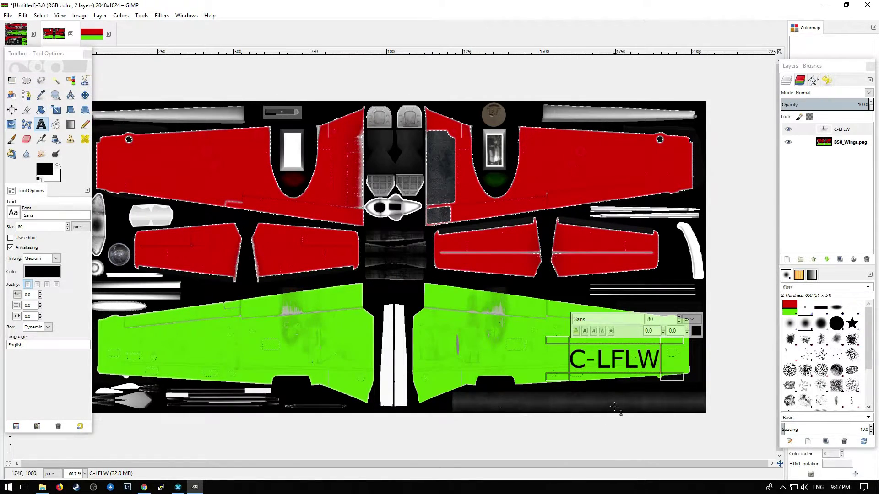
Export the wing texture with its new registration text over B58_Wings.png in the livery's objects folder, keeping the offered PNG options
click(9, 15)
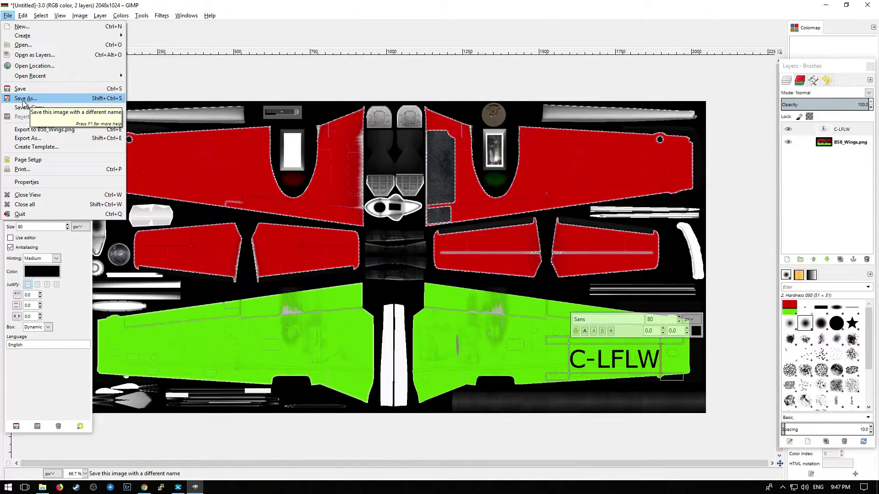
click(28, 137)
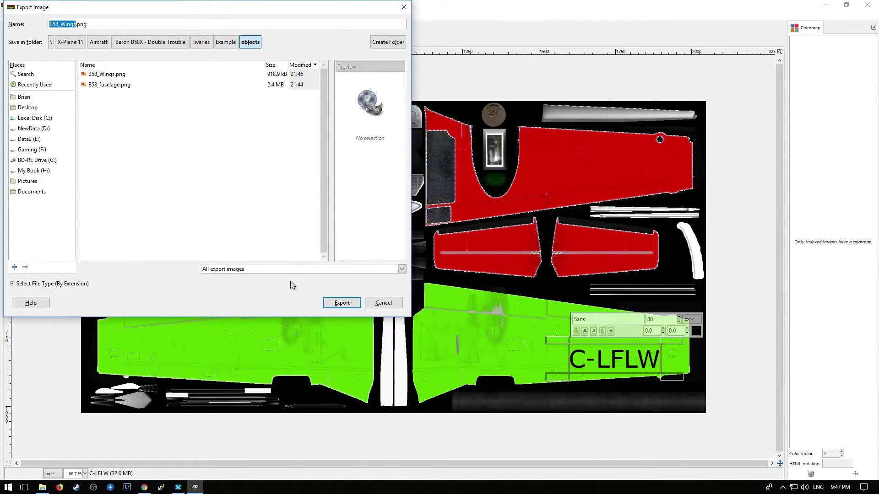
click(342, 302)
click(217, 201)
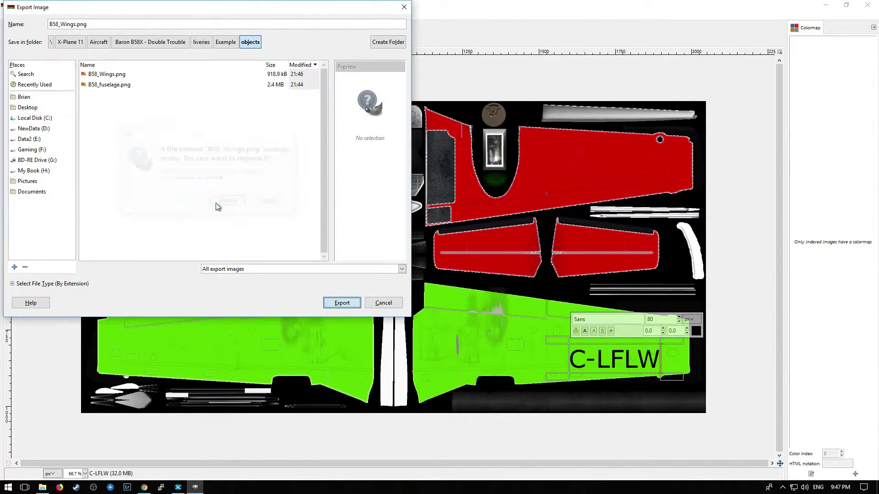
click(442, 328)
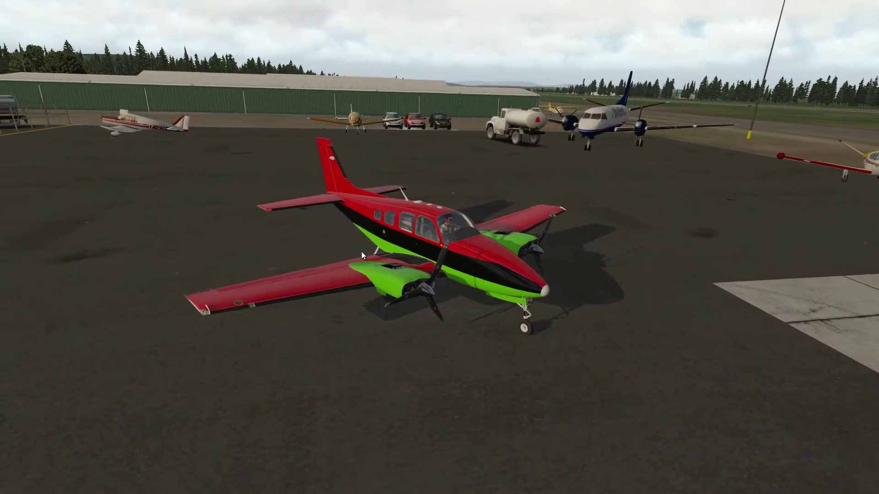
In X-Plane, switch to the cockpit view and look through the side window at the painted engine and wing
key(shift+9)
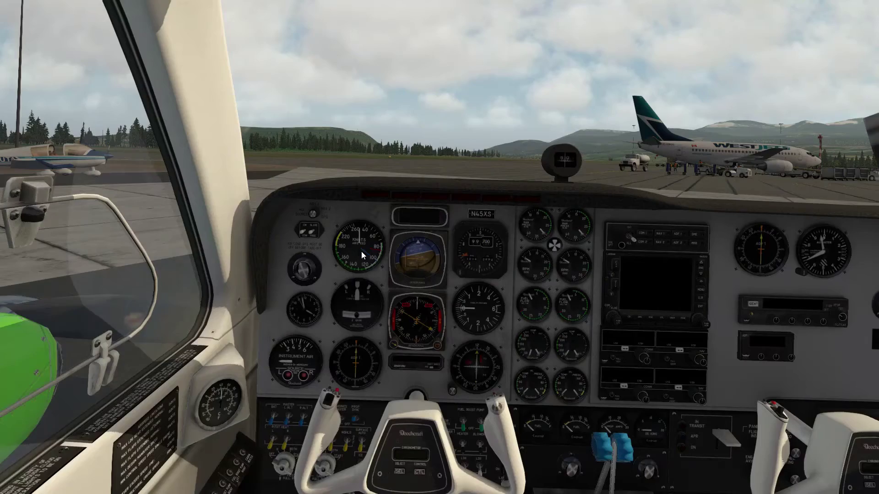
drag(361, 251, 194, 260)
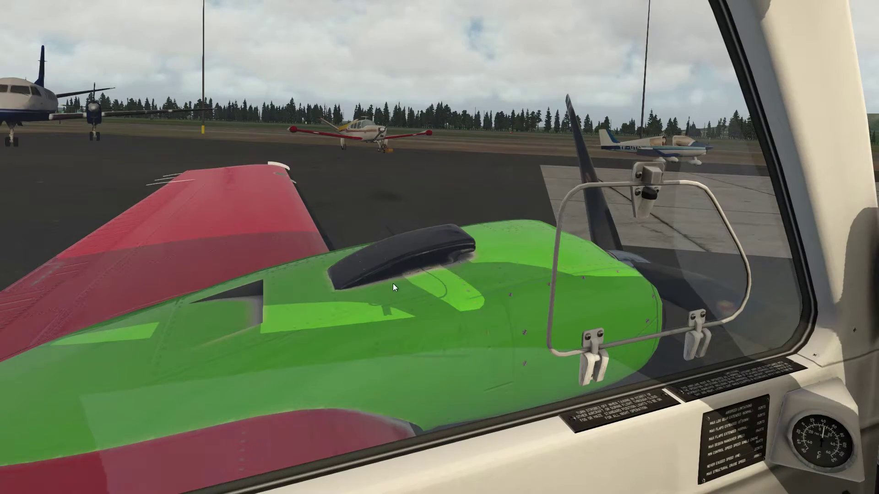
drag(355, 269, 676, 275)
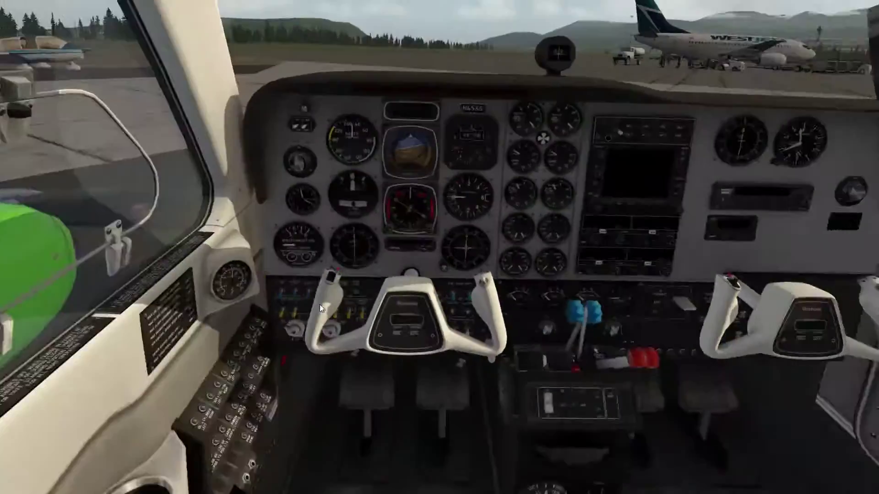
drag(319, 304, 252, 276)
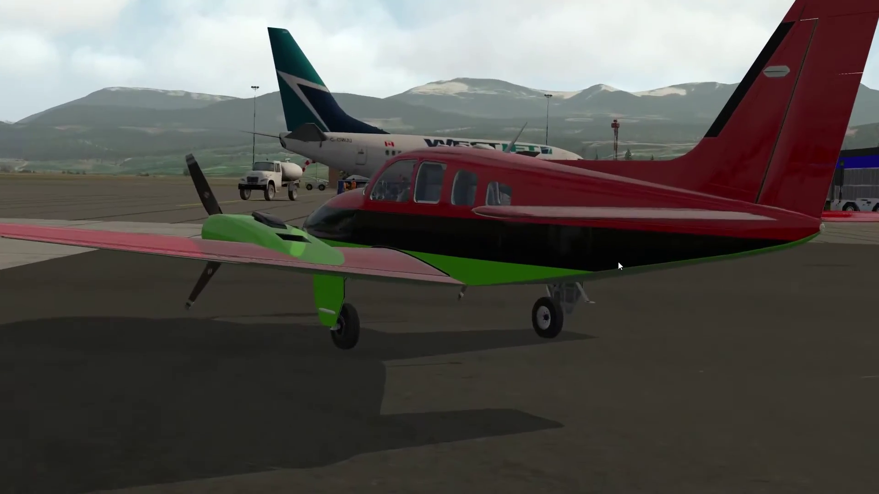
Inspect the parked Baron's livery from outside, circling from its side around the tail to the nose
drag(618, 262, 173, 293)
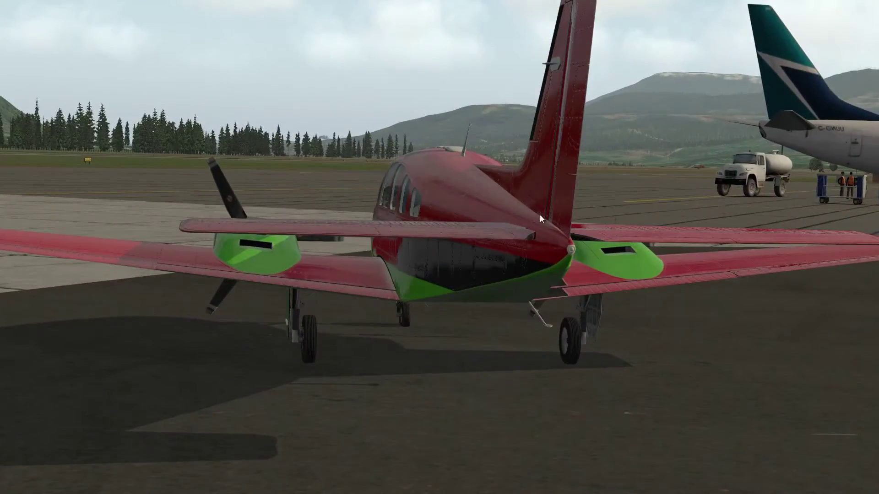
drag(574, 238, 297, 274)
drag(617, 311, 169, 265)
drag(745, 333, 393, 211)
drag(636, 336, 345, 328)
drag(669, 282, 356, 292)
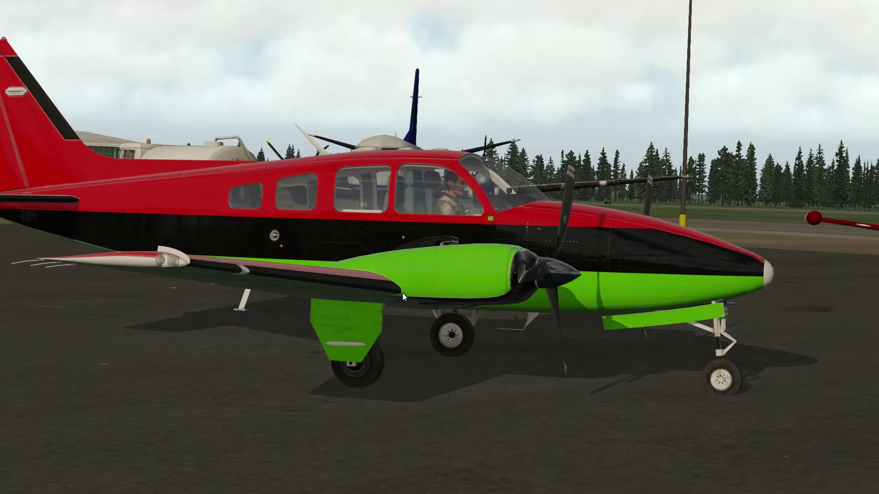
Use the map to raise the Baron's altitude to about 2500 ft MSL, pause the simulation and close the map
key(m)
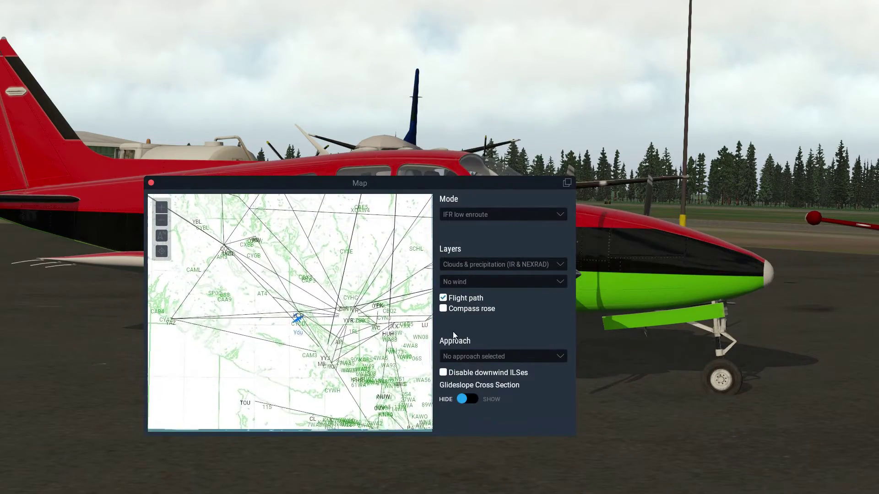
click(300, 317)
drag(329, 391, 342, 392)
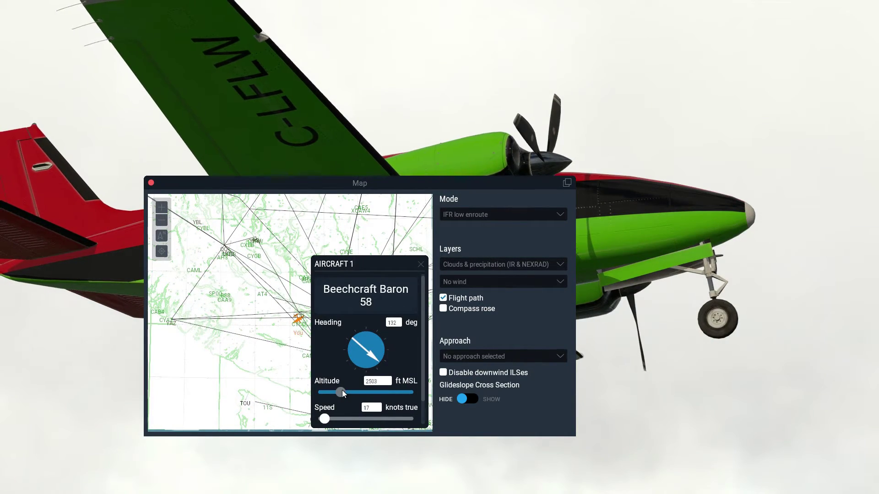
key(p)
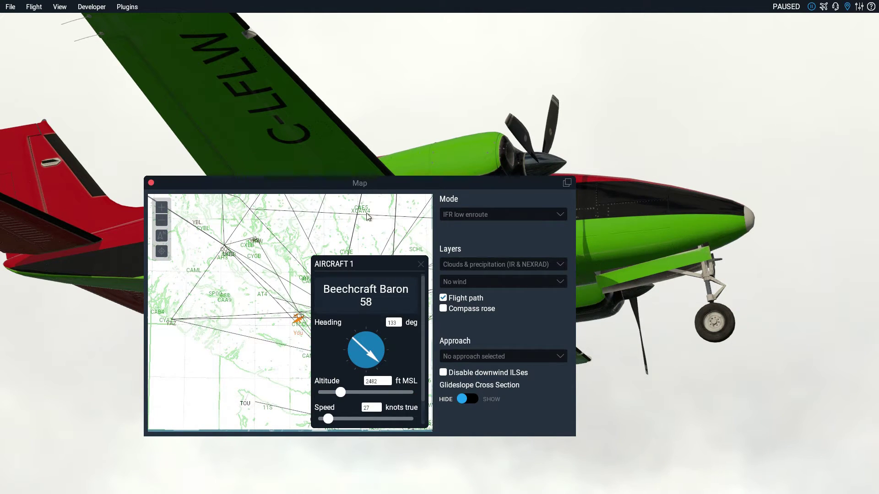
click(151, 183)
Examine the finished livery on the airborne Baron from the front, both sides and above, including the fuselage, engines, wings and tail
drag(395, 296, 292, 281)
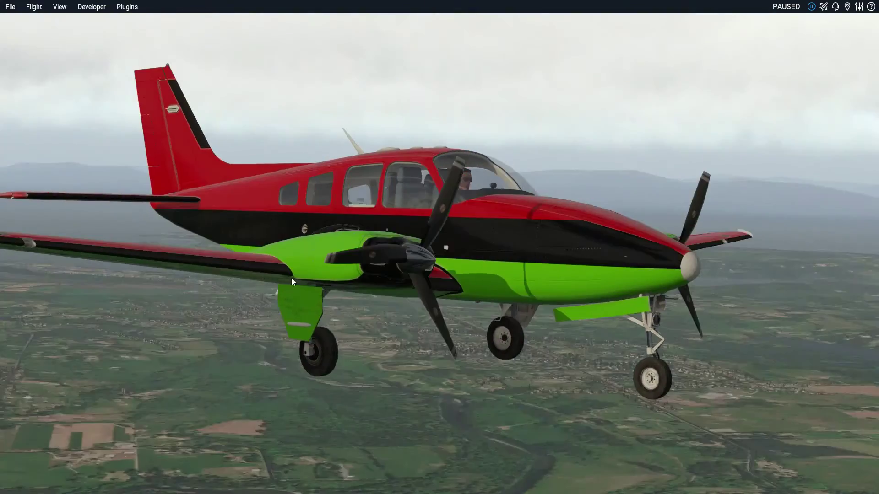
drag(599, 247, 449, 246)
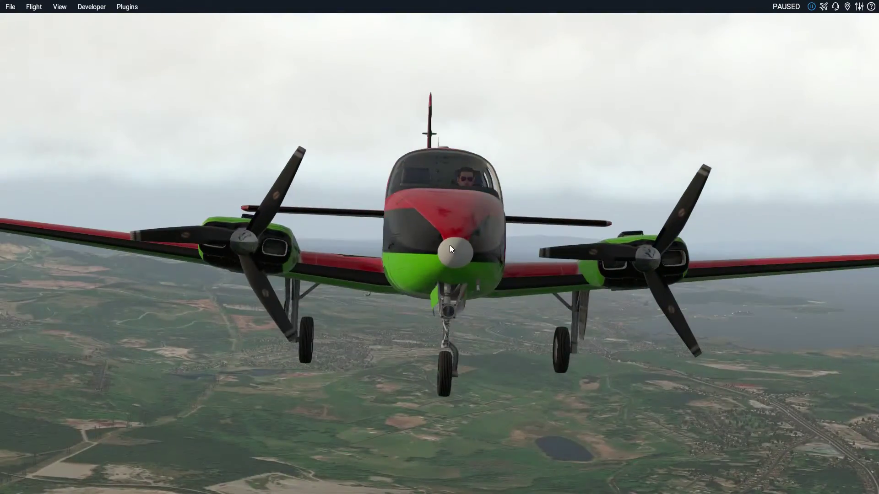
drag(488, 217, 441, 248)
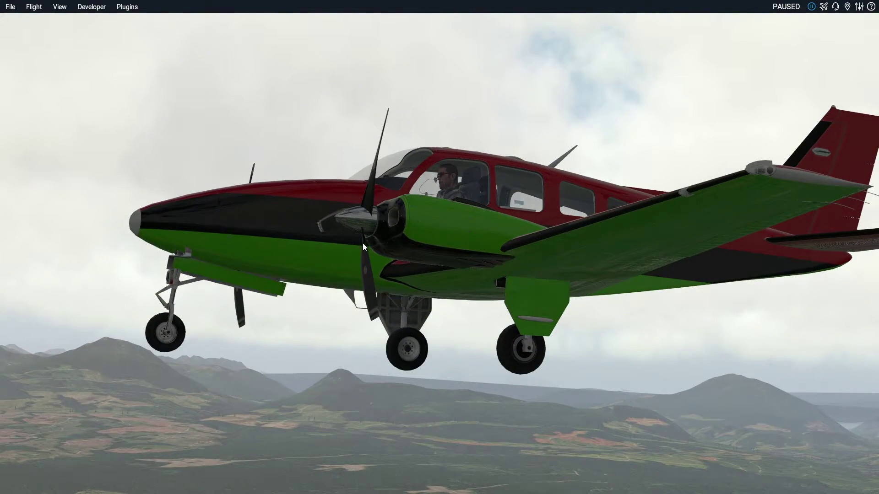
drag(397, 232, 413, 312)
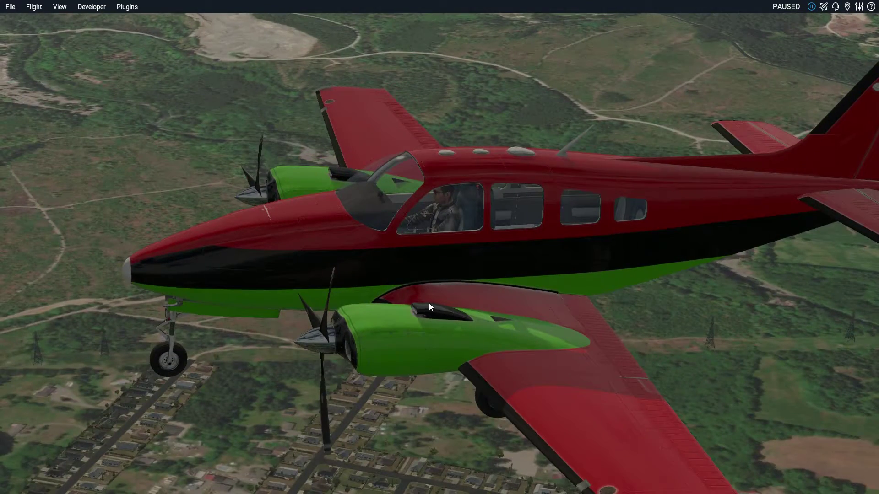
drag(482, 317, 232, 323)
drag(462, 314, 277, 317)
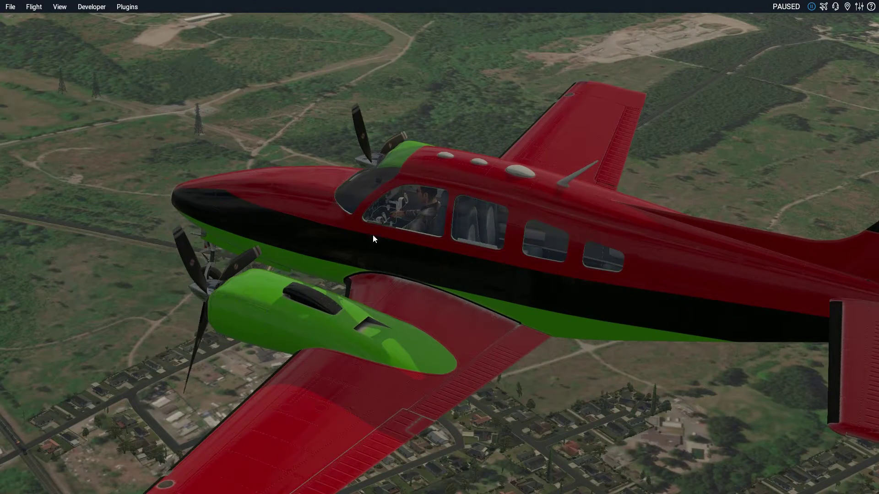
drag(229, 220, 428, 294)
drag(252, 277, 437, 390)
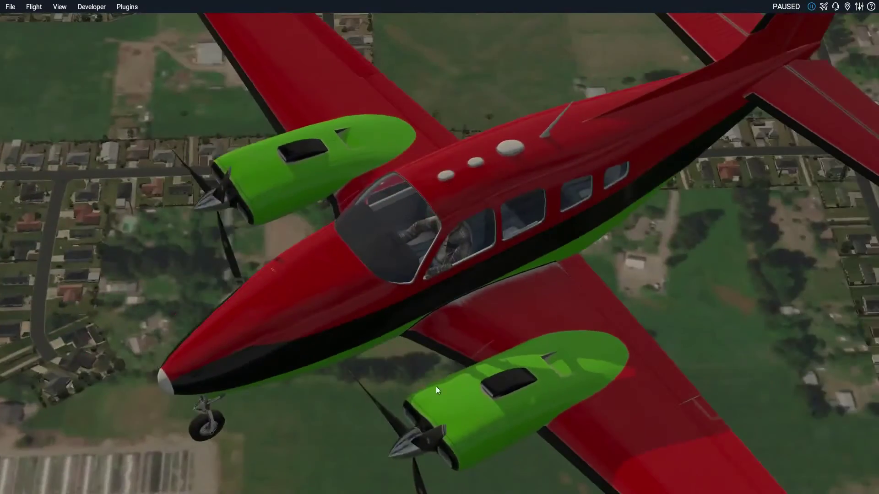
drag(224, 332, 496, 438)
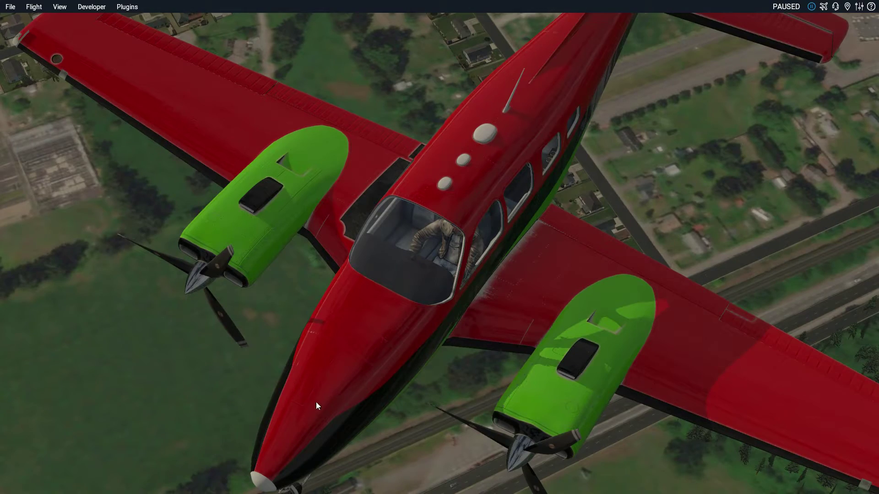
drag(266, 413, 550, 388)
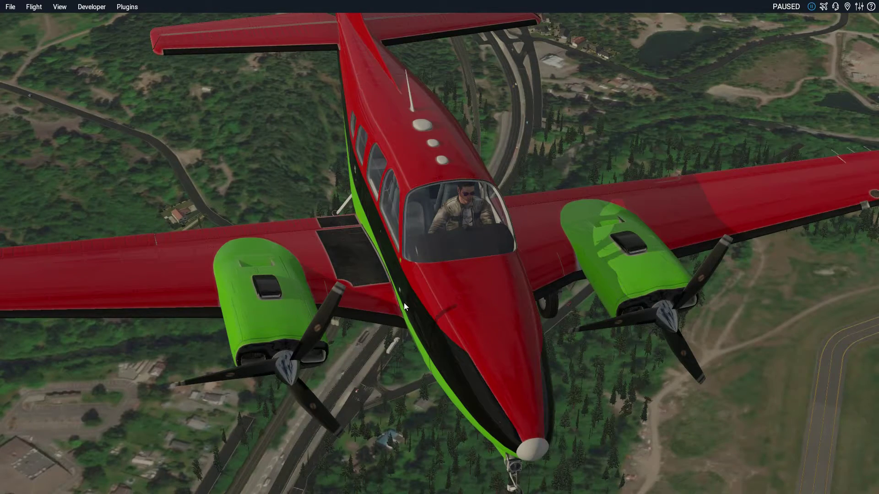
drag(424, 337, 479, 273)
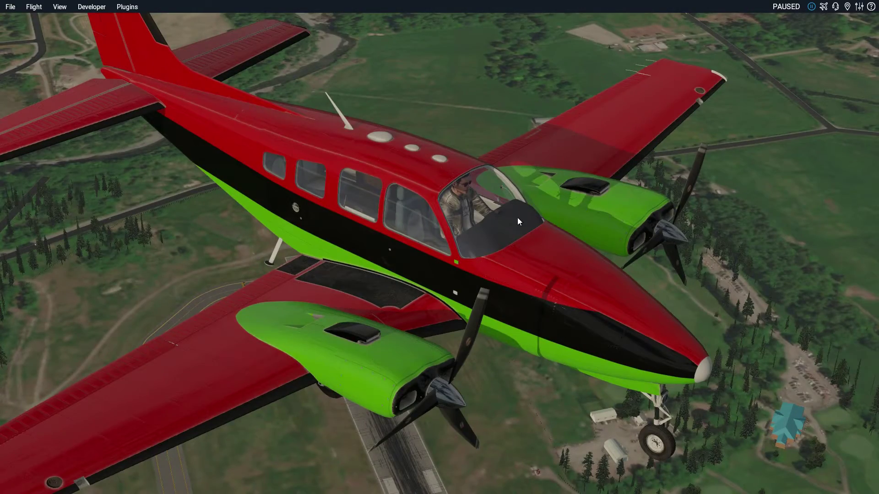
drag(517, 218, 338, 196)
drag(415, 344, 198, 308)
drag(490, 342, 383, 317)
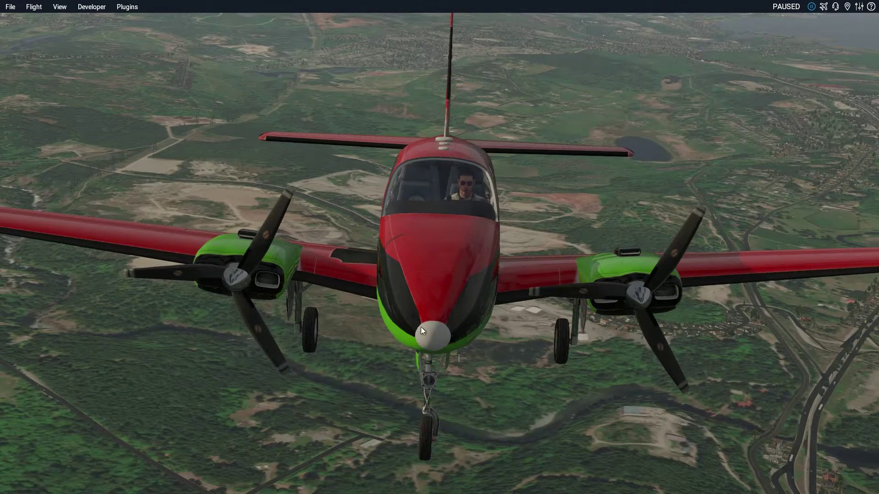
drag(538, 336, 334, 299)
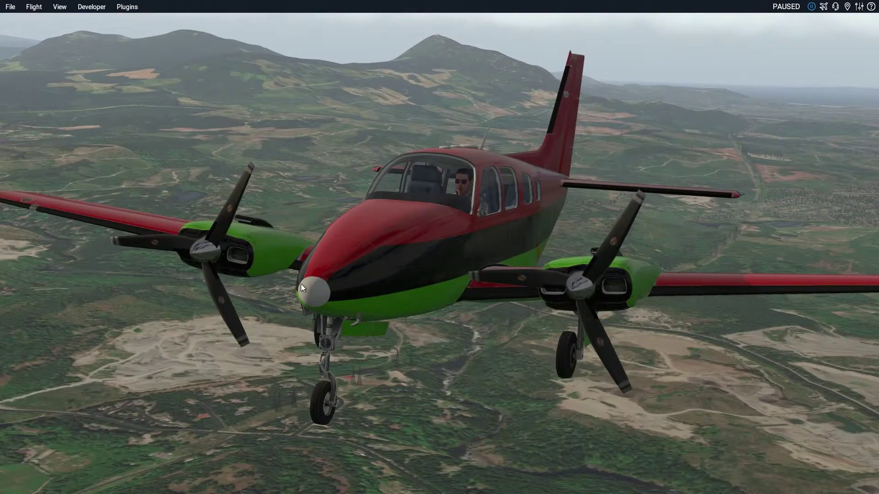
drag(435, 368, 649, 212)
drag(418, 267, 434, 346)
drag(337, 348, 469, 353)
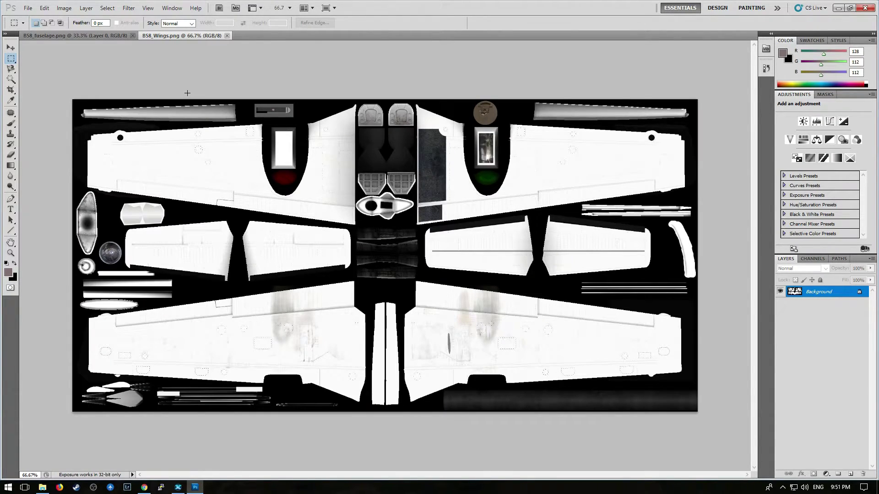
In Photoshop, view the blank B58_fuselage.png and B58_Wings.png textures and activate the Magic Wand and Paint Bucket tools
click(93, 39)
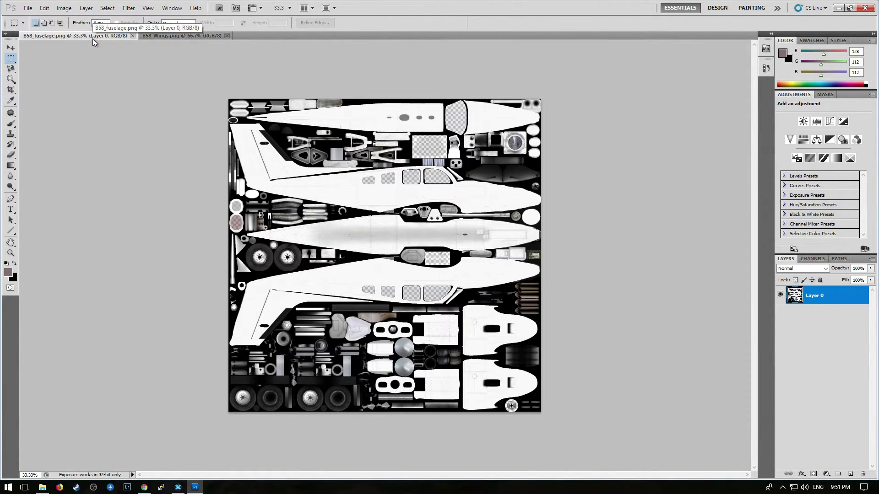
click(155, 37)
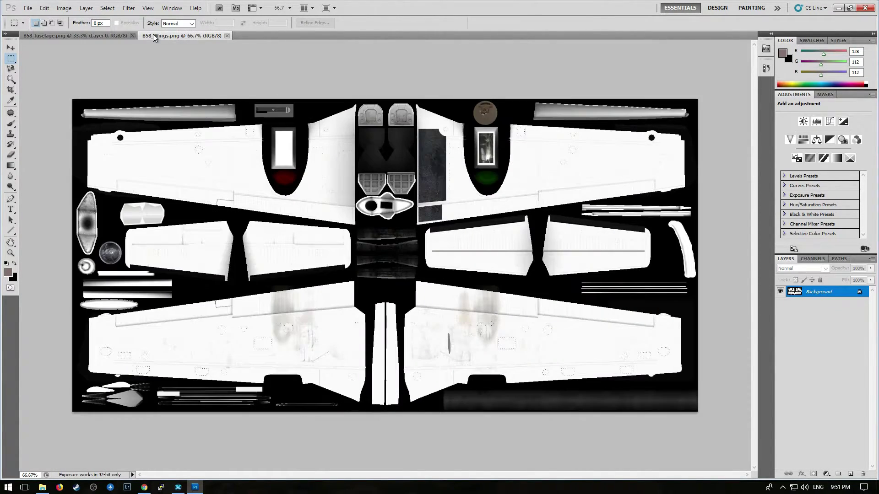
click(13, 81)
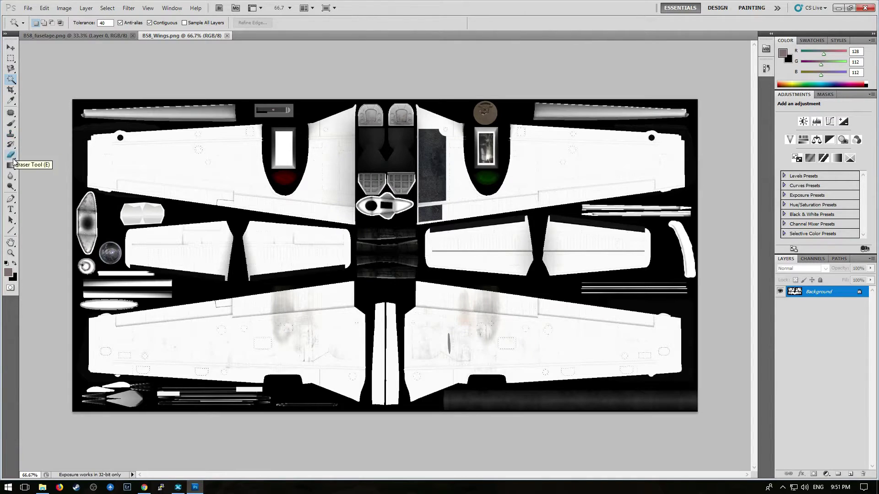
drag(10, 165, 44, 173)
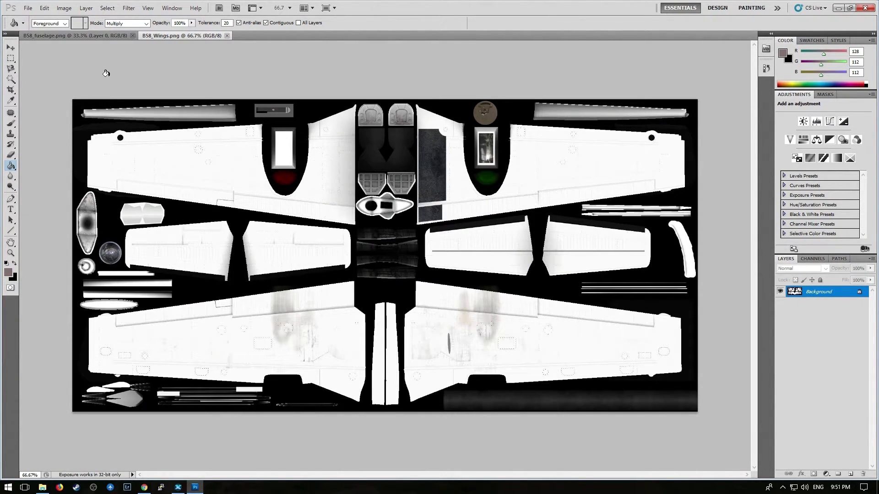
click(100, 35)
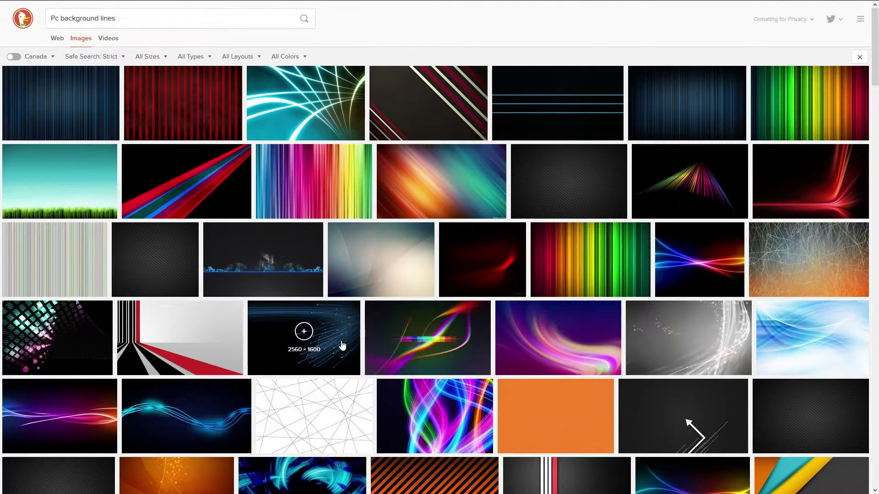
Look through the line background images, open the 2560 × 1440 red-orange waves on black at full size and save the picture
scroll(483, 285, down, 6)
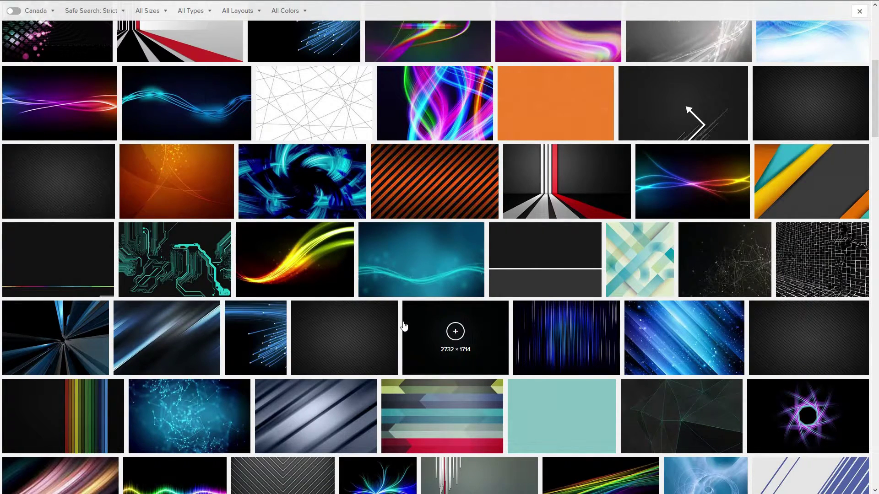
scroll(404, 325, down, 3)
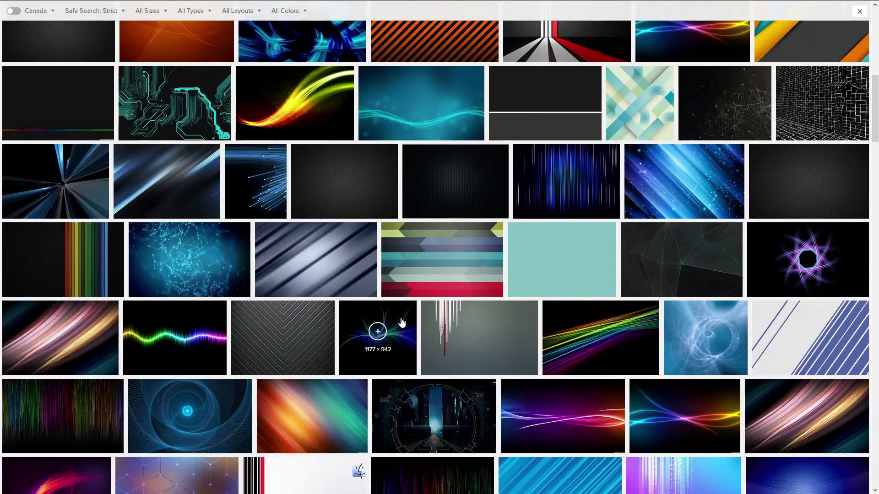
scroll(401, 322, down, 4)
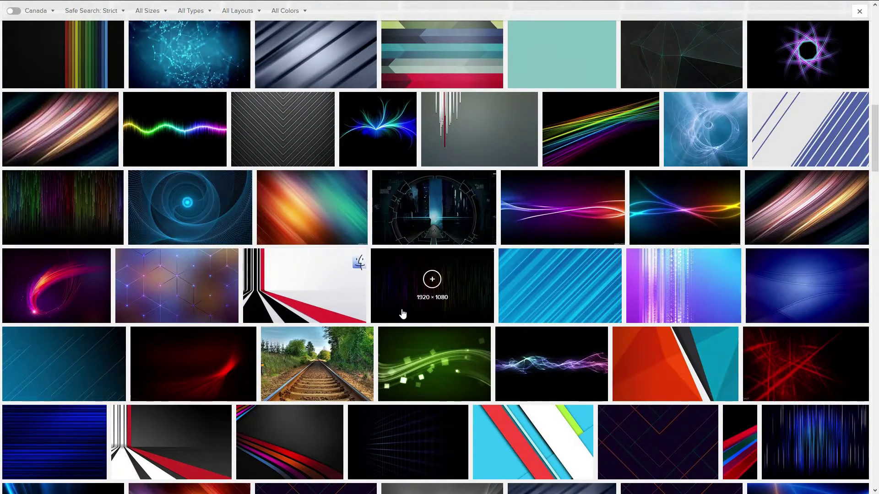
scroll(403, 314, down, 4)
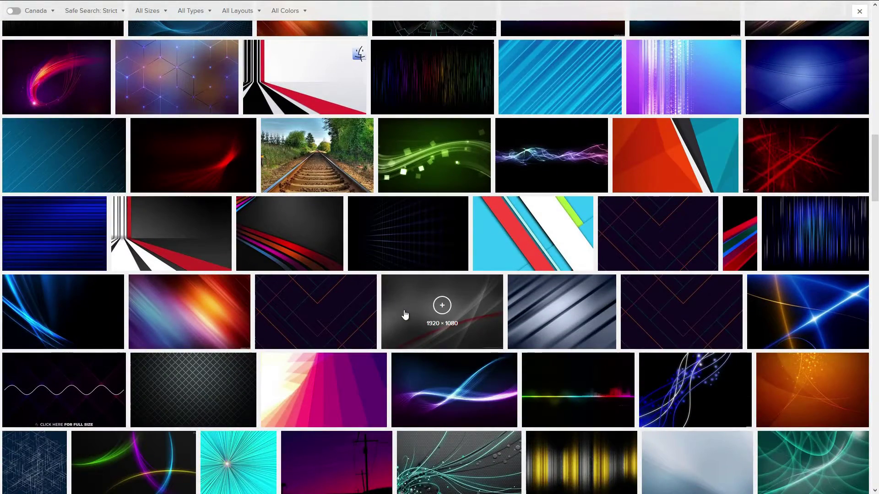
scroll(404, 314, down, 4)
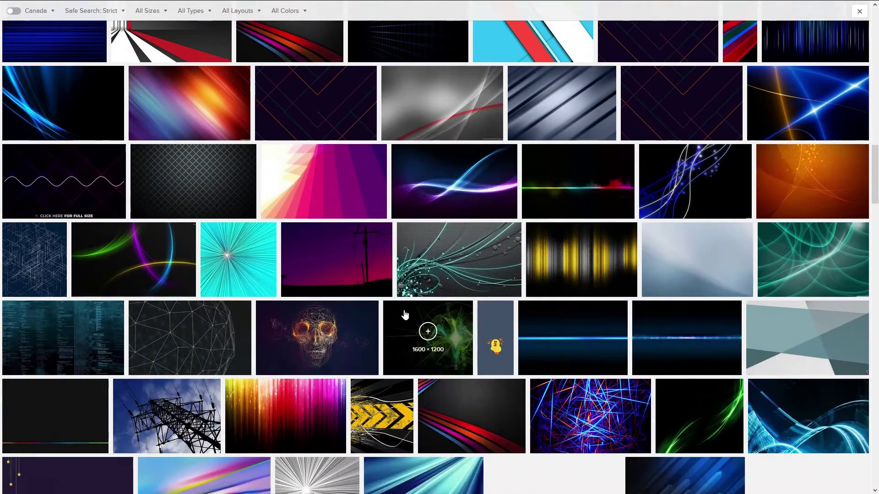
scroll(405, 314, down, 4)
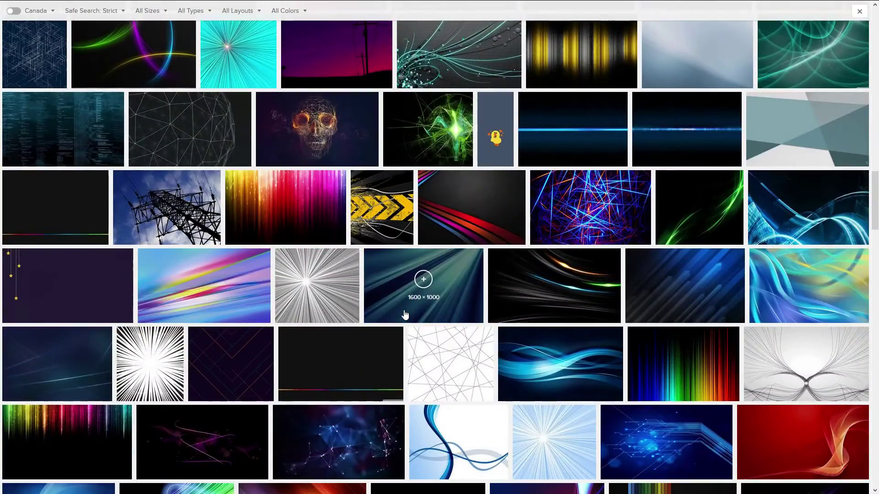
scroll(405, 315, down, 5)
scroll(404, 314, down, 2)
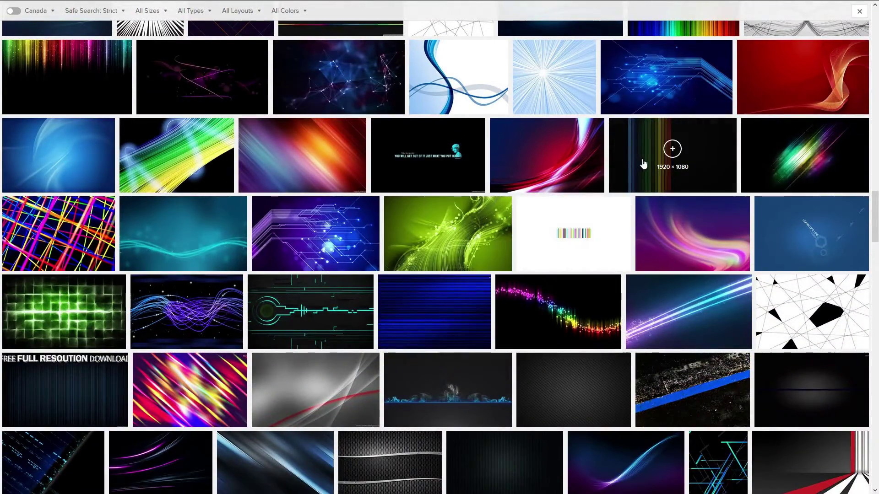
scroll(641, 161, up, 3)
scroll(693, 190, down, 2)
scroll(433, 277, down, 3)
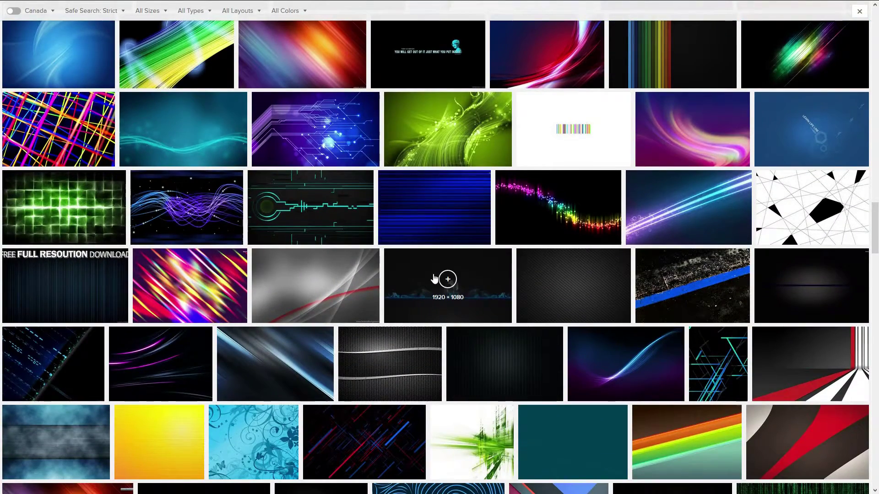
scroll(434, 278, down, 3)
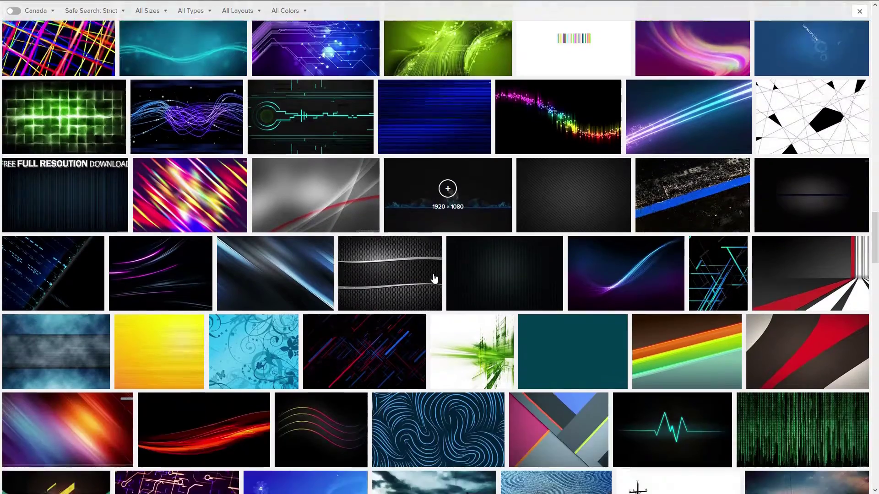
scroll(434, 278, down, 3)
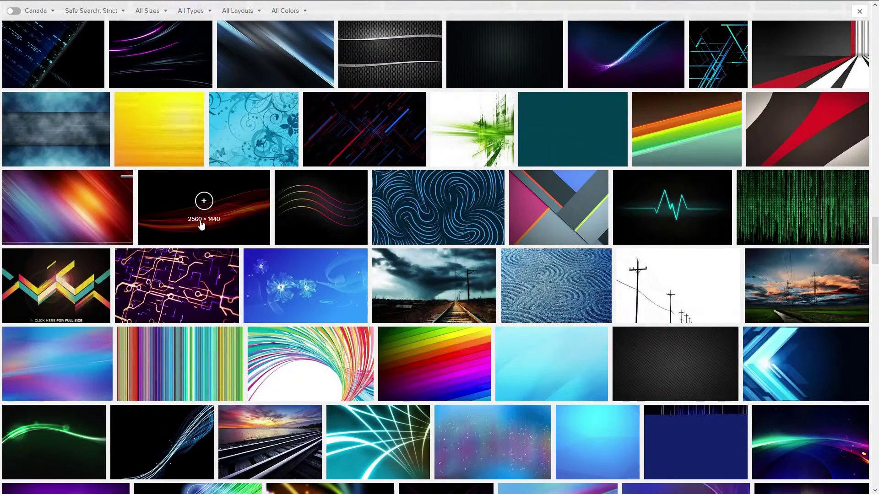
click(166, 226)
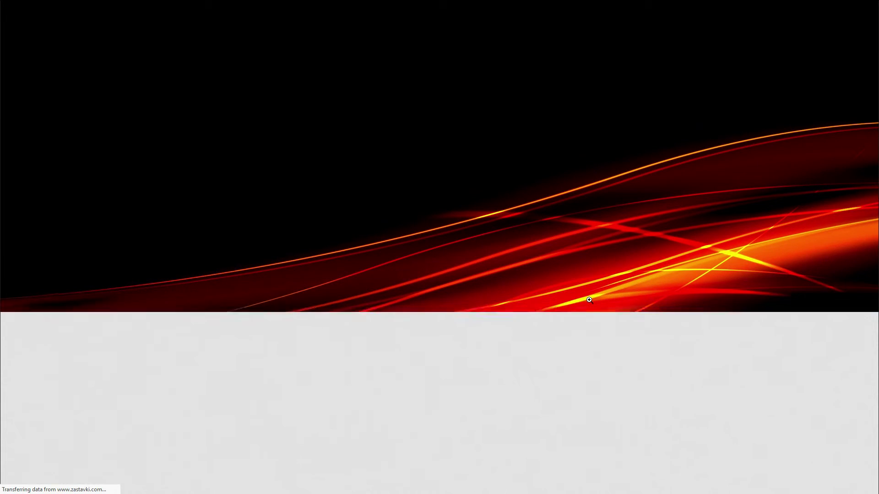
right_click(589, 300)
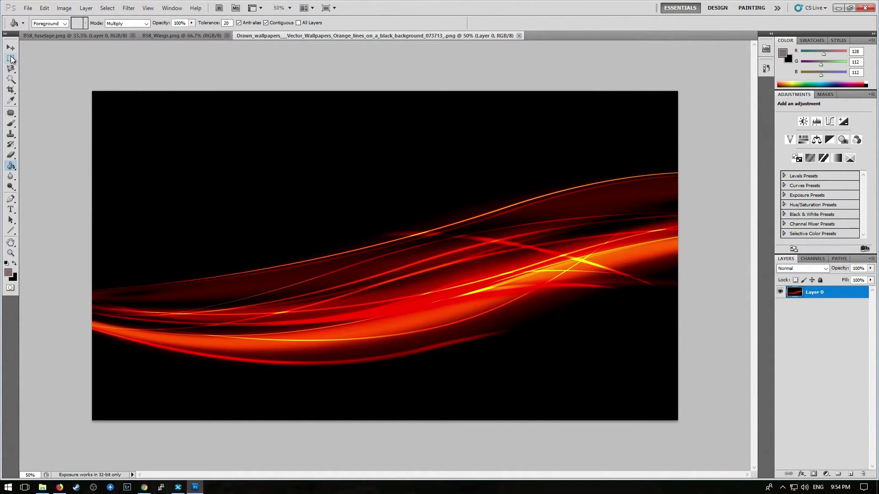
In Photoshop, crop the orange lines wallpaper to a full-width horizontal band around the waves and undo that crop
click(11, 90)
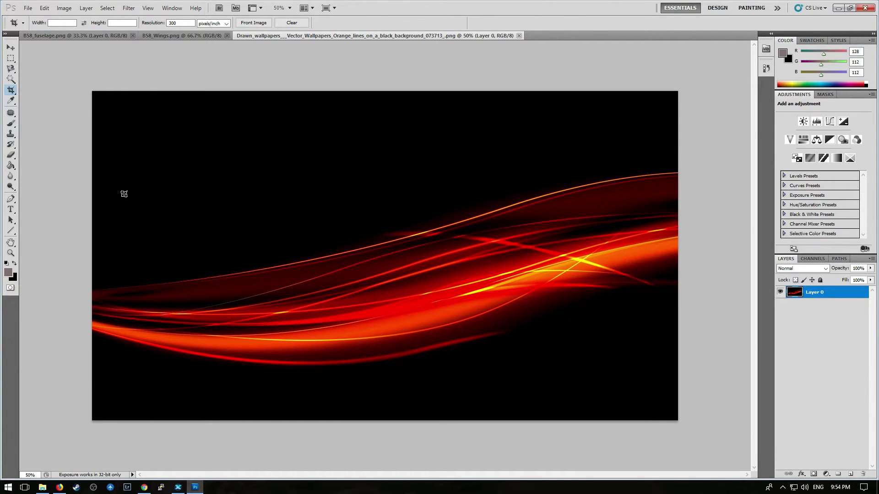
drag(106, 152, 677, 386)
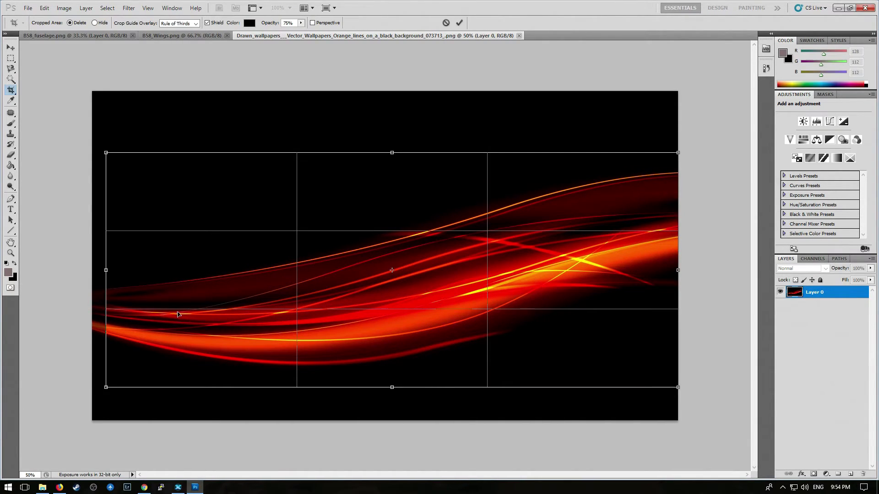
drag(105, 270, 91, 270)
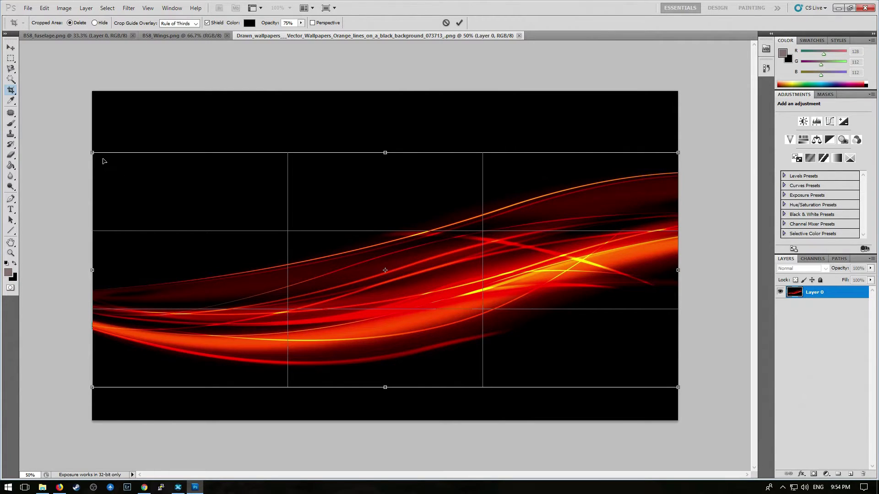
drag(209, 151, 207, 145)
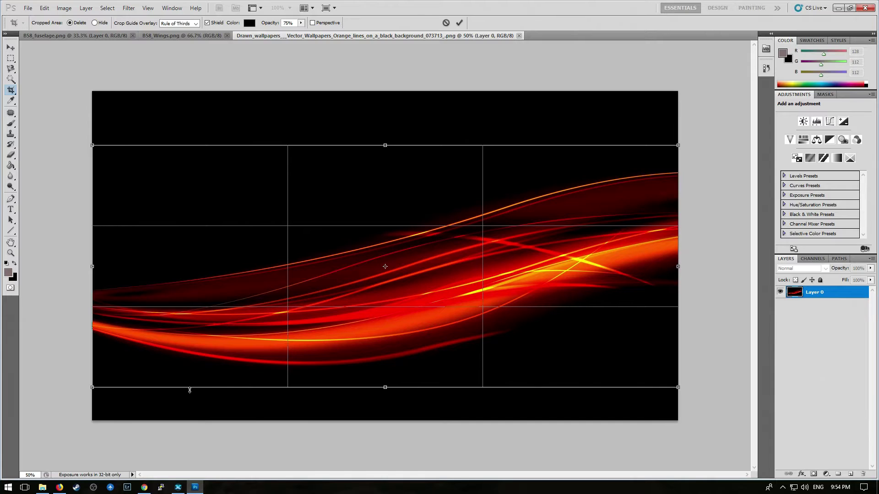
drag(189, 390, 190, 395)
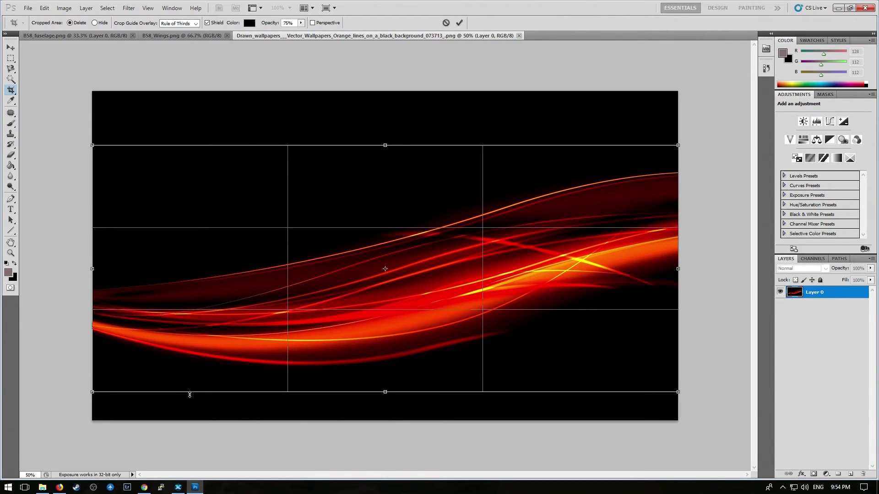
click(459, 23)
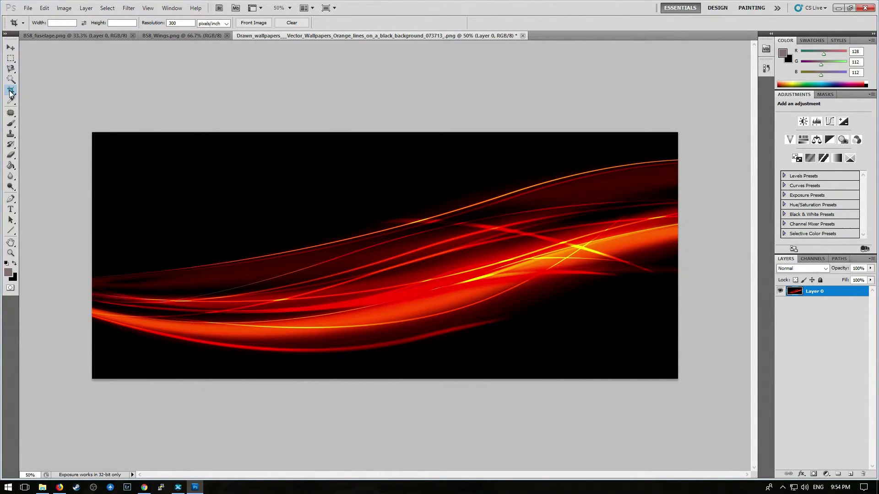
click(44, 8)
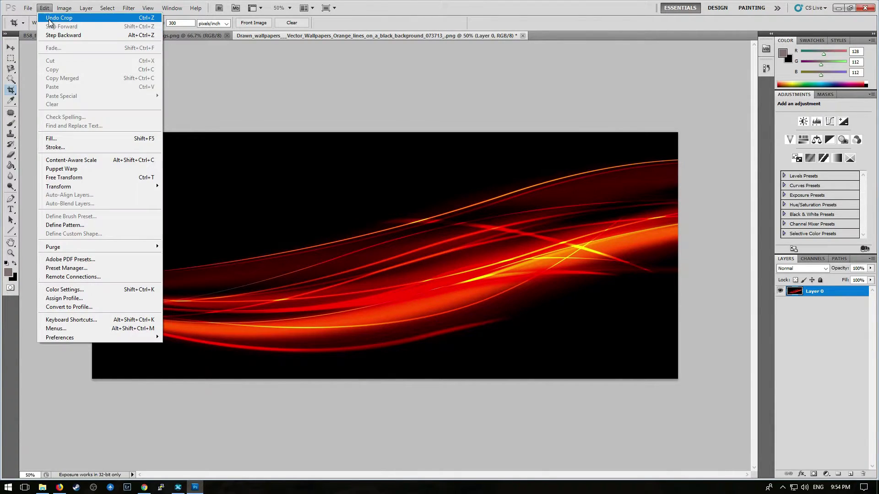
click(50, 15)
Crop the wallpaper to a full-width band, with the crop frame rotated slightly counterclockwise to level out the rising waves
drag(90, 132, 696, 394)
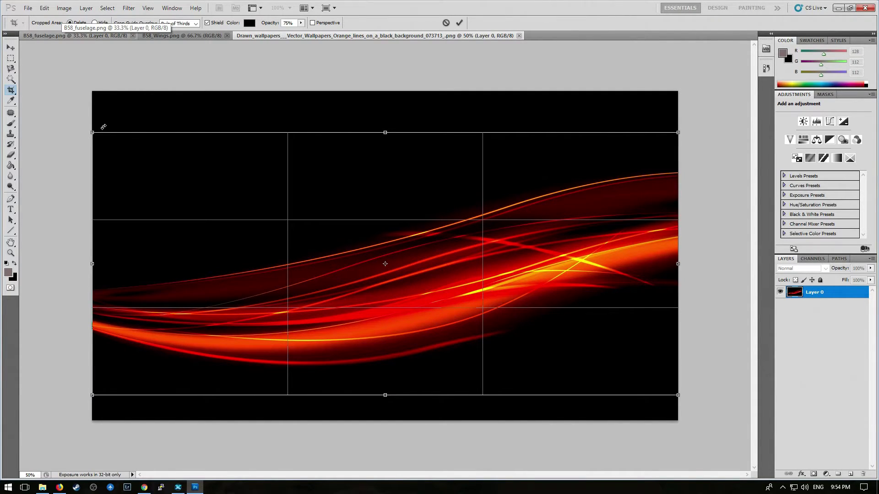
drag(100, 125, 51, 170)
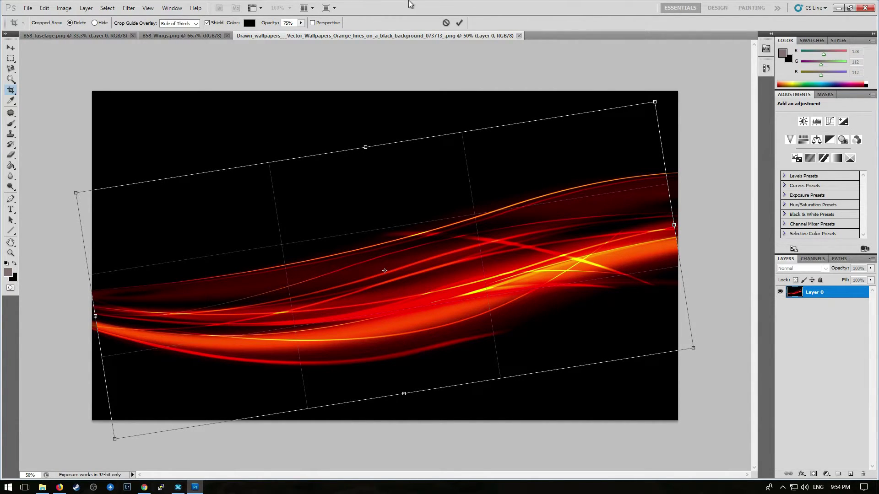
click(459, 26)
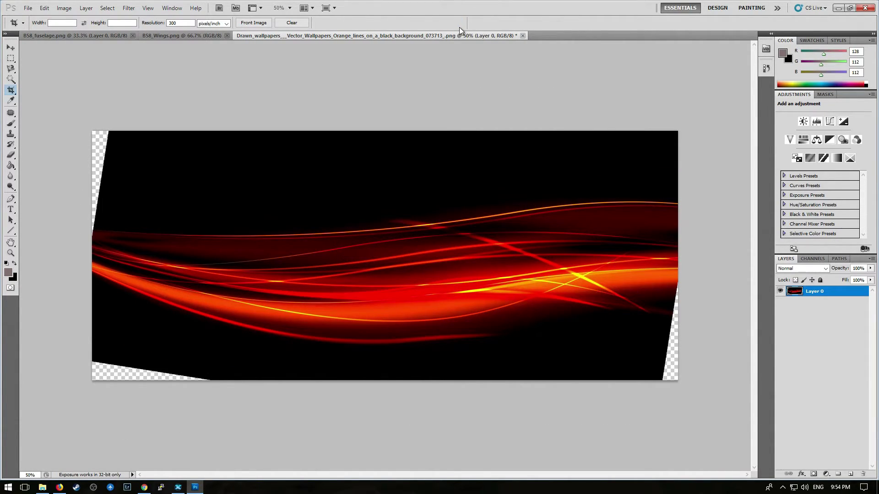
Crop the picture tighter to remove the transparent corners, then select the entire remaining image with the Rectangular Marquee and copy it
click(11, 58)
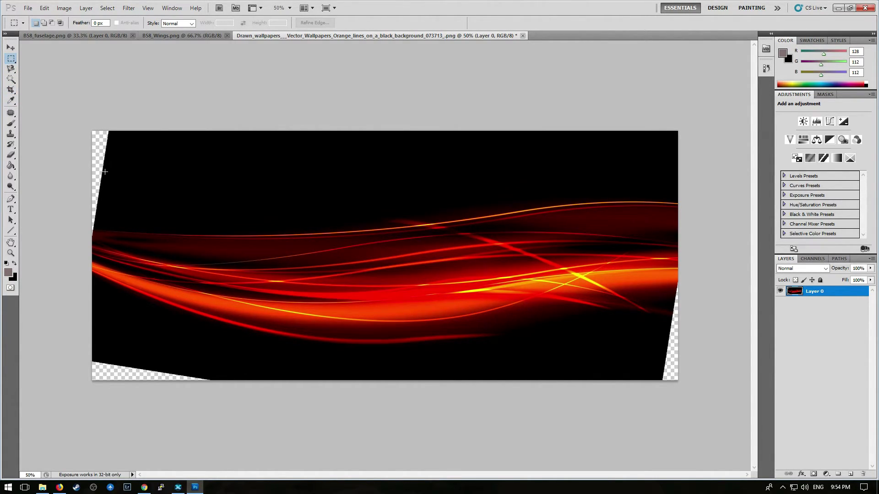
click(11, 90)
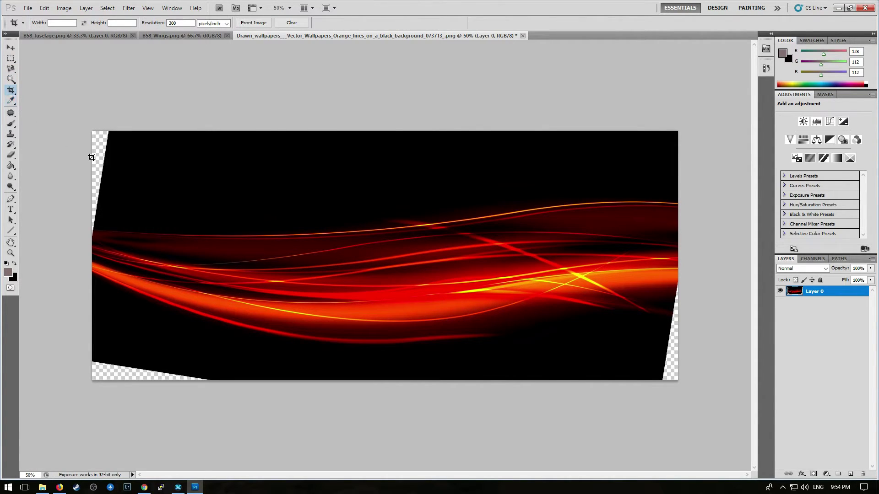
drag(105, 160, 665, 359)
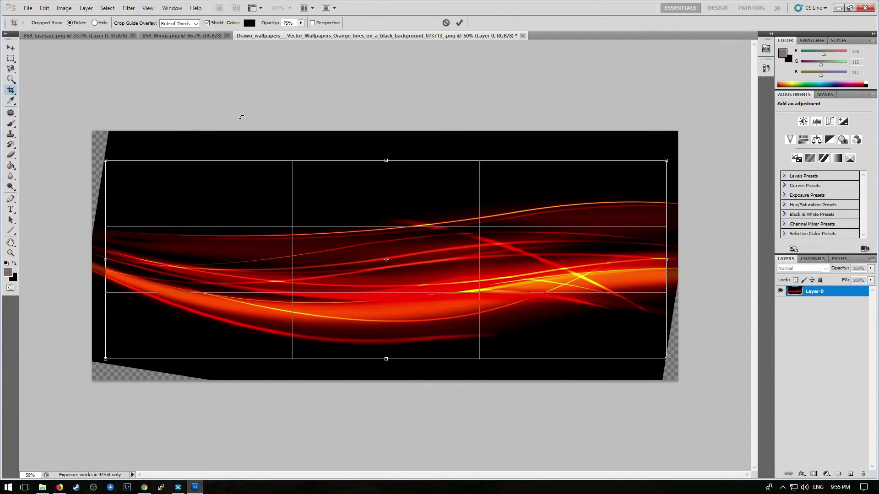
click(459, 23)
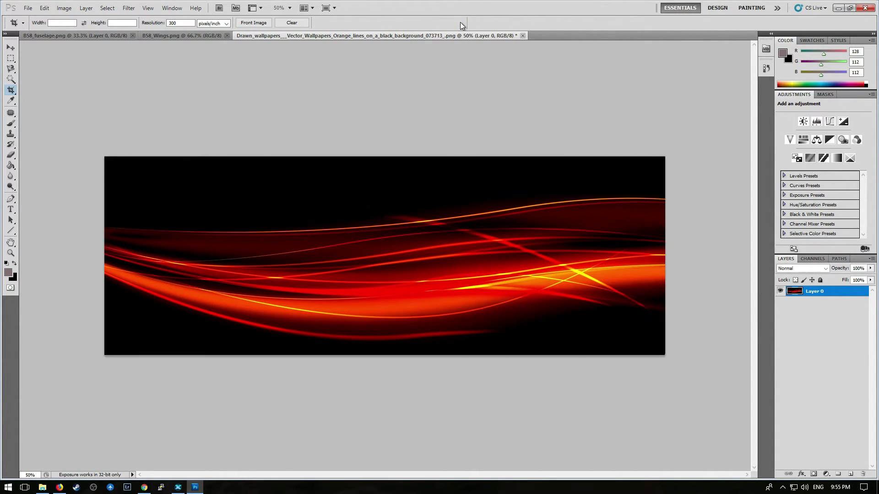
click(11, 59)
drag(348, 275, 804, 404)
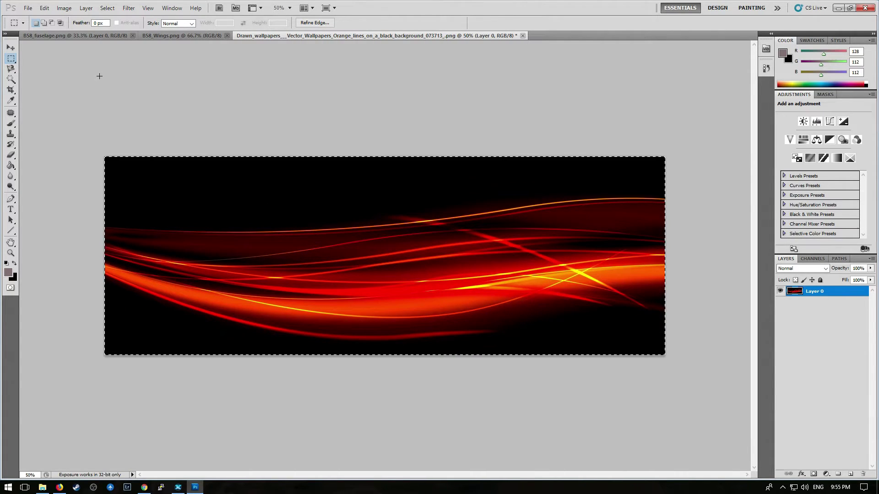
In B58_fuselage.png, select the upper side profile of the fuselage with the Magic Wand and paste the wave picture into that selection
click(90, 34)
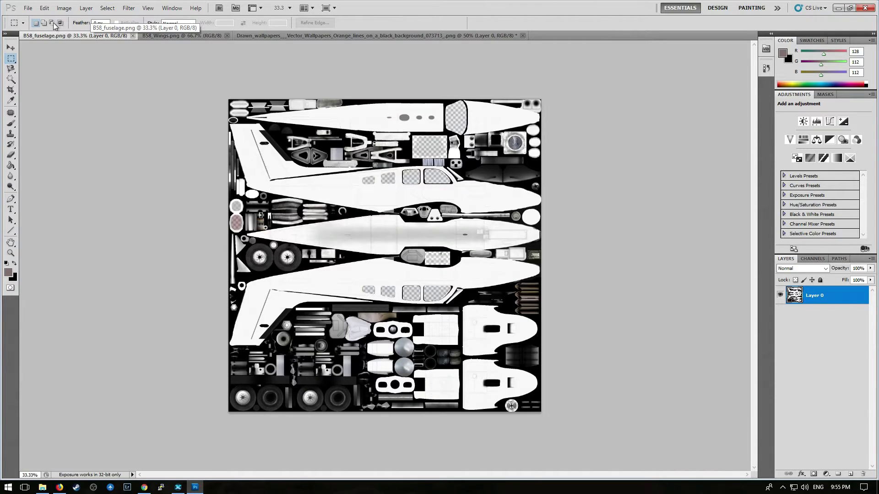
click(11, 79)
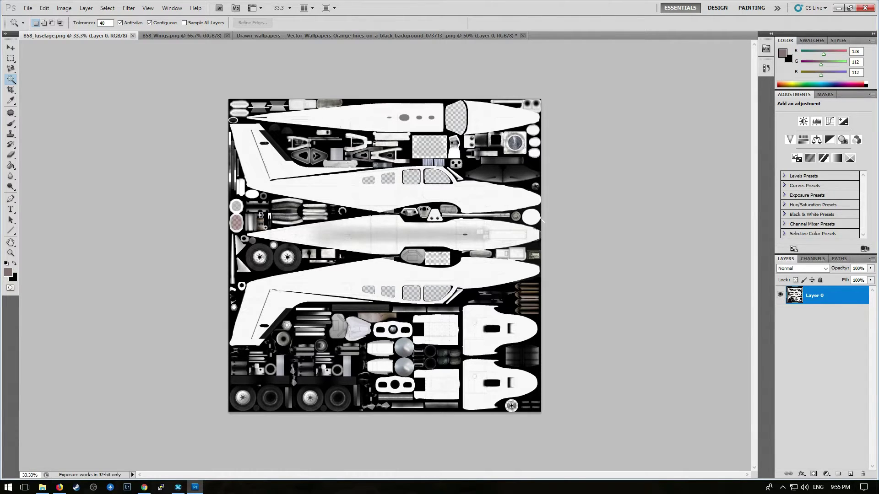
click(360, 204)
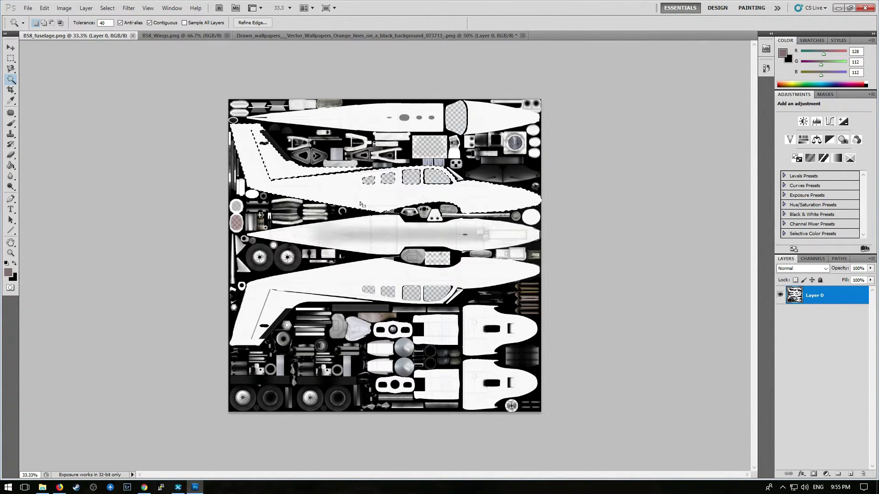
click(44, 8)
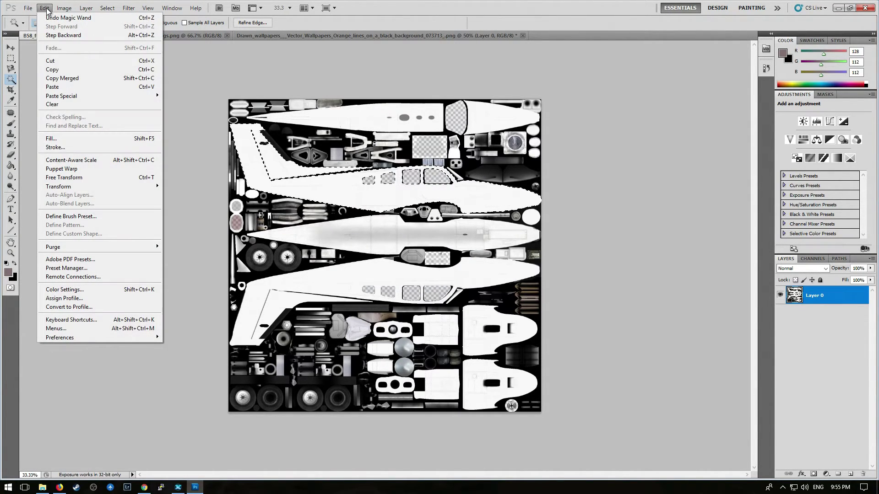
mouse_move(87, 96)
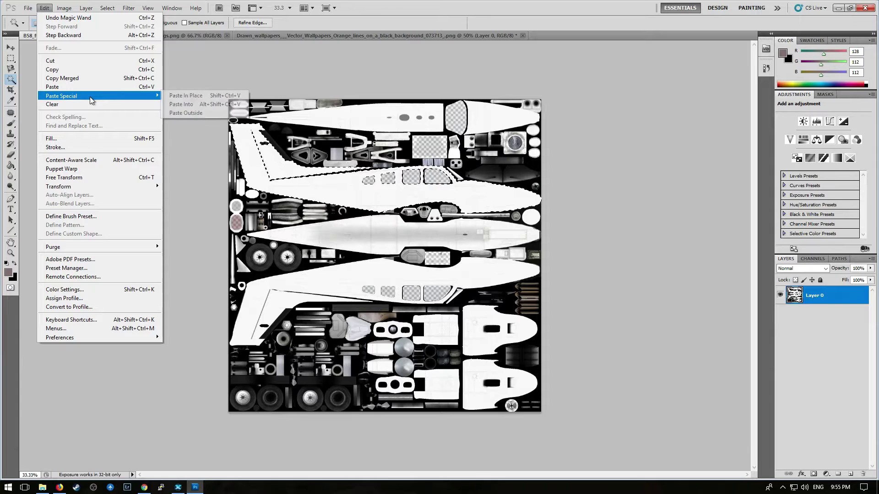
click(180, 104)
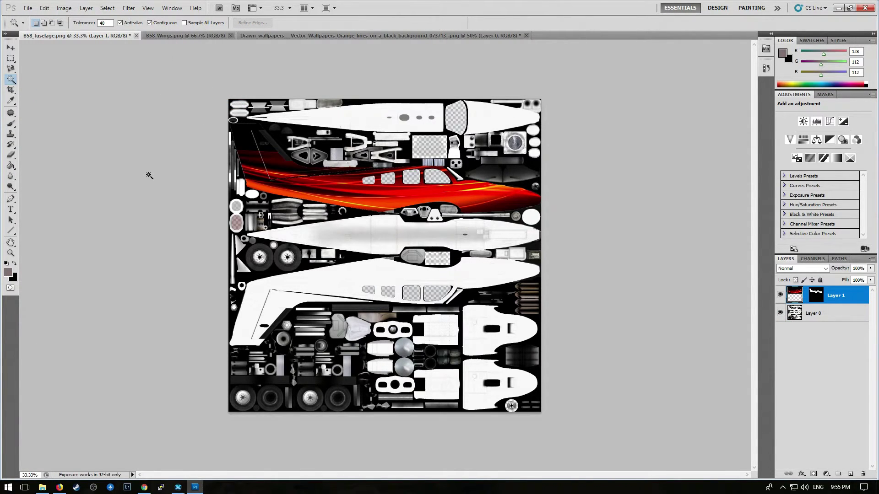
Scale the pasted wave picture on the upper side profile to about 84.7% width and 38.5% height, fitting it along the fuselage
click(10, 47)
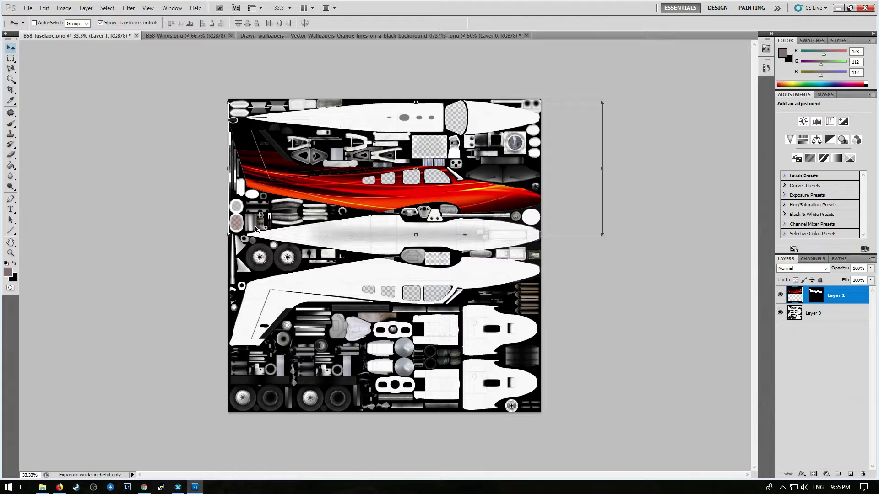
drag(602, 102, 546, 144)
drag(386, 234, 395, 214)
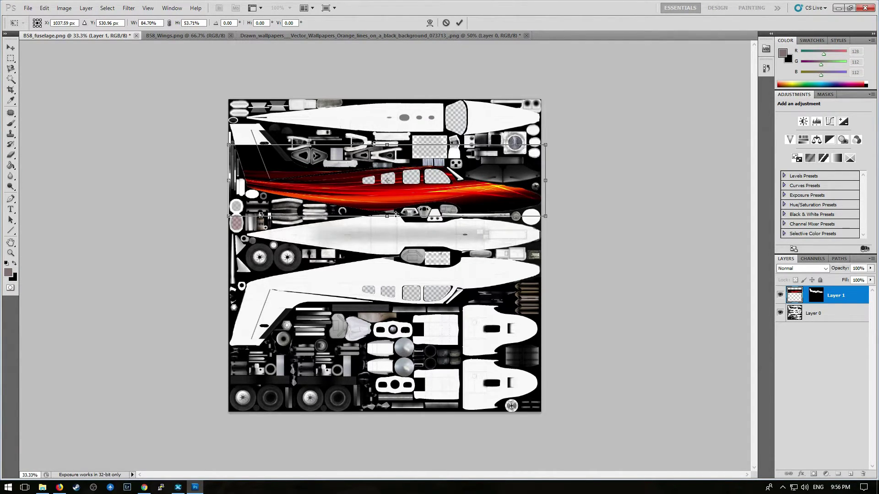
drag(387, 145, 389, 165)
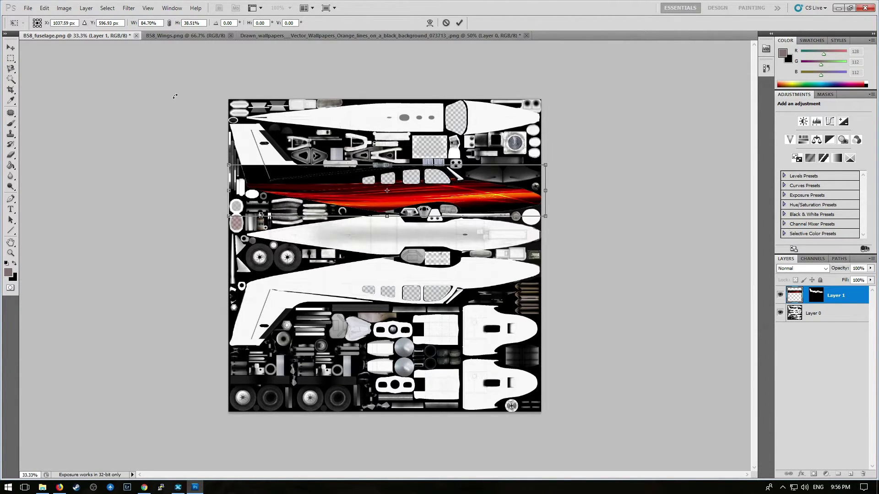
click(459, 22)
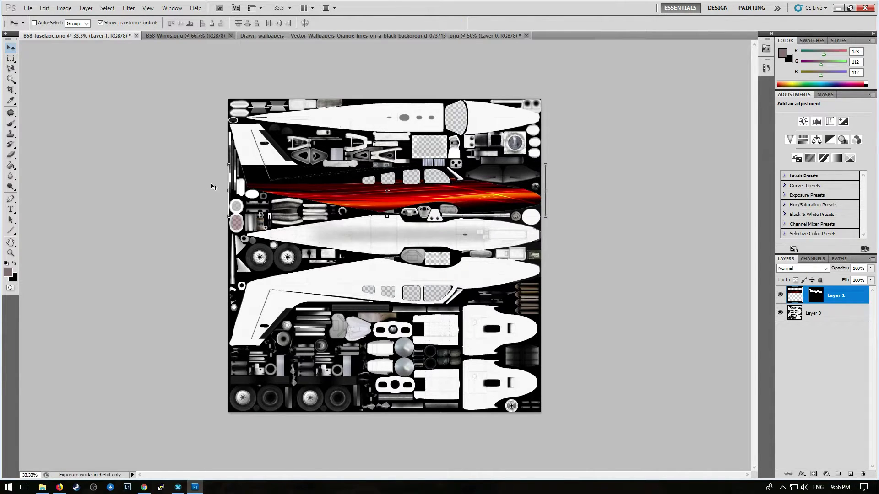
On Layer 0, select the white lower side profile with the Magic Wand and paste the copied wave picture into it
key(w)
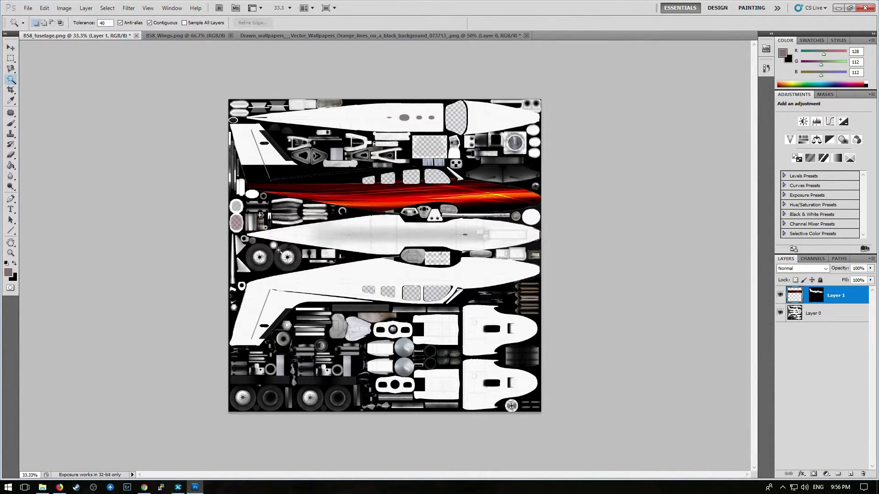
click(327, 286)
key(ctrl+d)
click(11, 58)
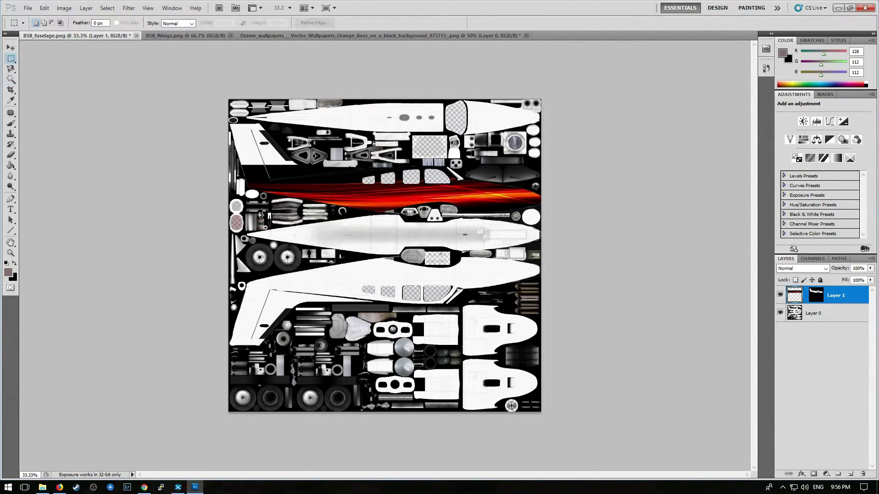
click(819, 315)
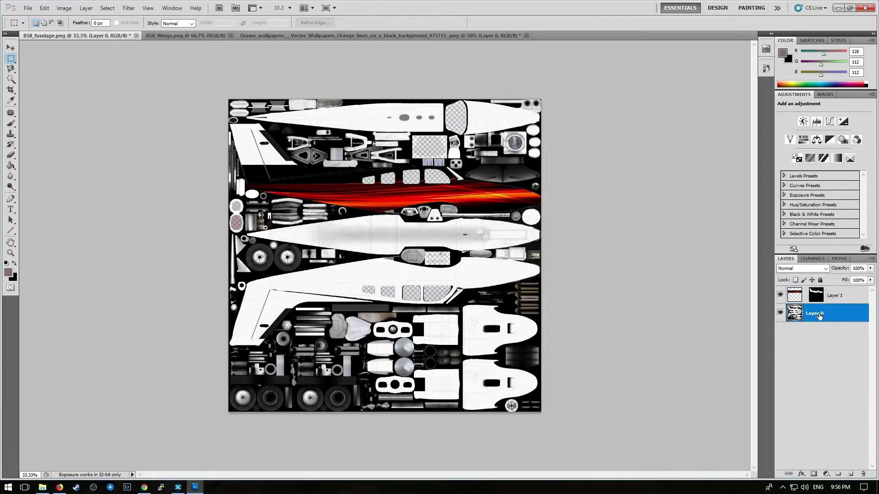
click(11, 79)
click(355, 286)
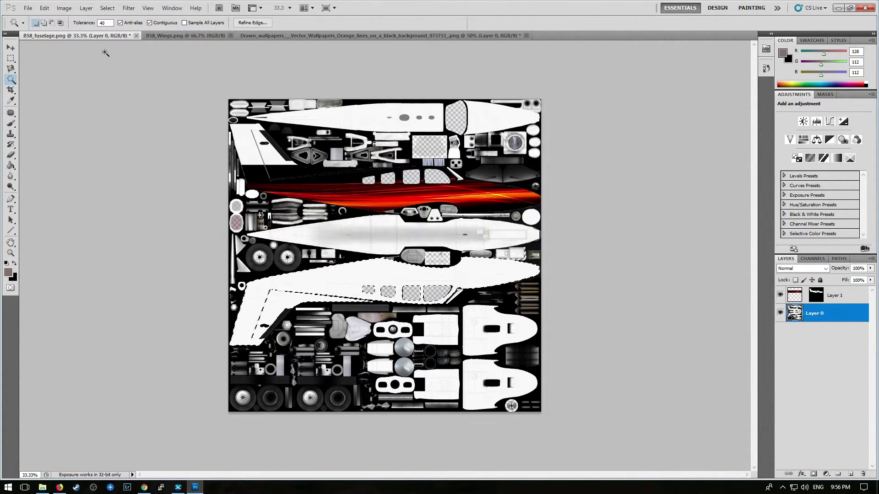
click(44, 8)
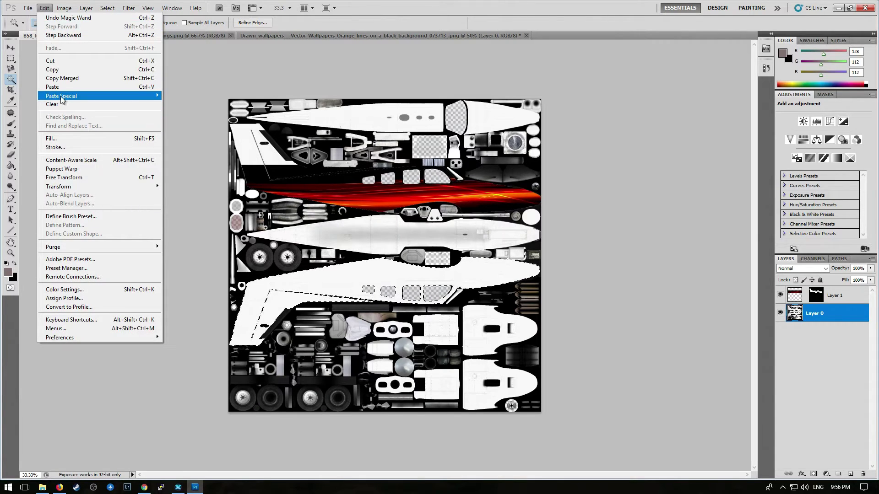
mouse_move(141, 99)
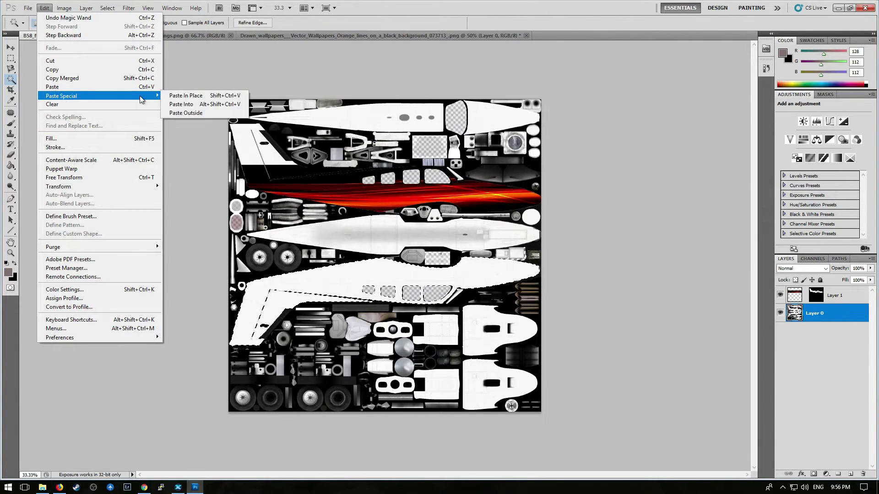
click(194, 106)
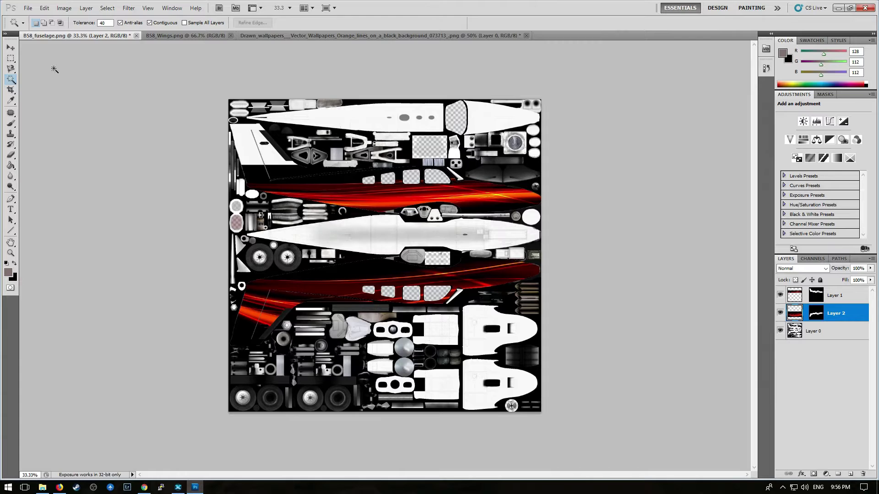
Scale the wave picture on the lower side profile to about 83.5% width and 38.2% height, fitting it along the fuselage
click(10, 48)
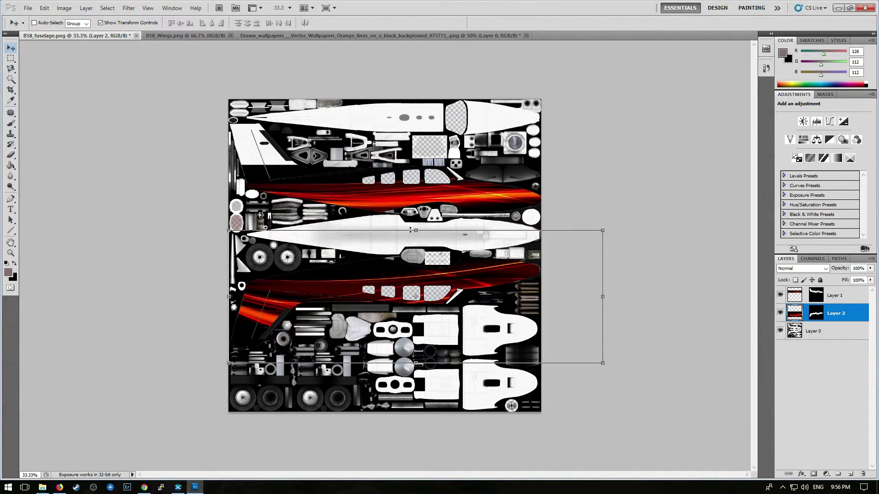
drag(600, 298, 541, 297)
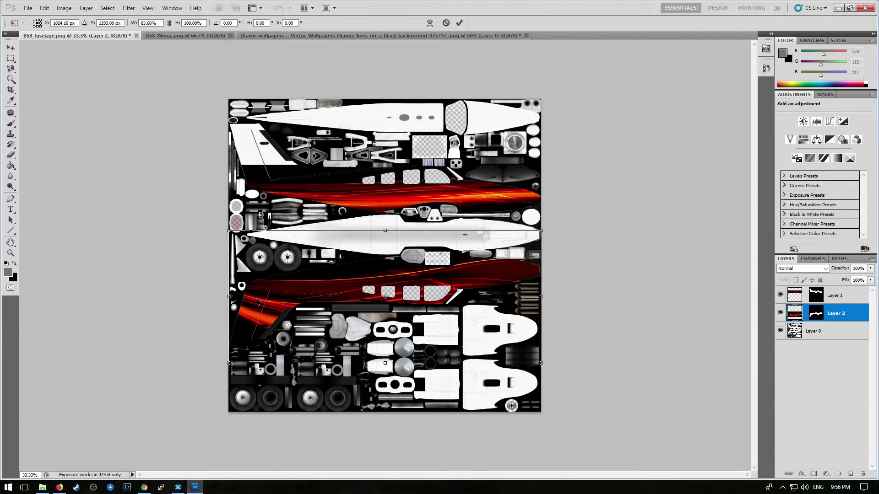
drag(230, 297, 230, 296)
drag(385, 365, 386, 315)
drag(385, 231, 380, 257)
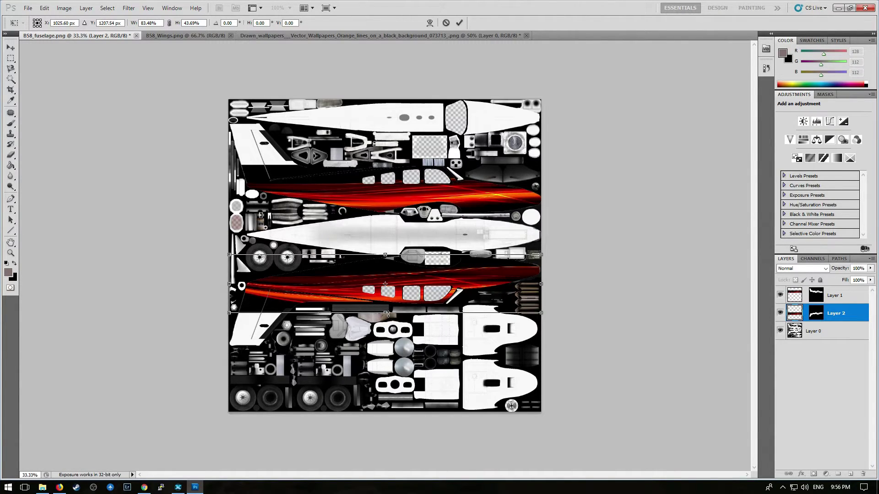
drag(385, 314, 386, 308)
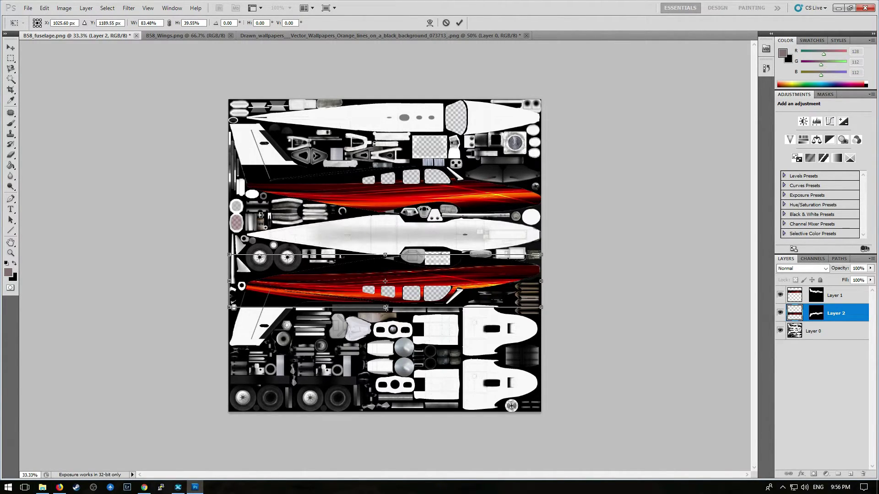
drag(386, 308, 389, 305)
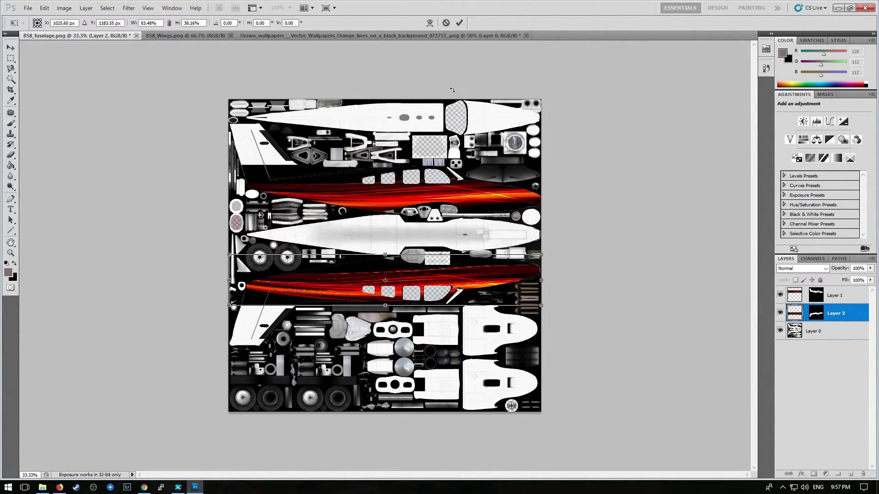
key(Return)
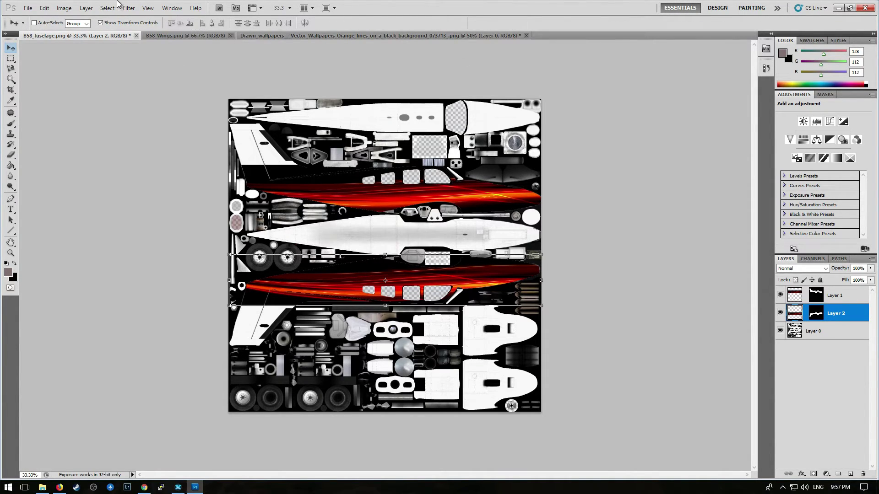
click(86, 8)
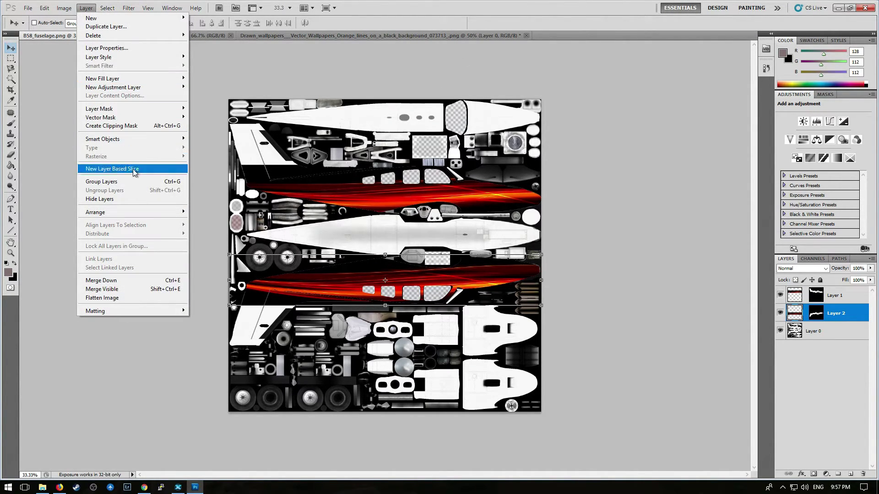
mouse_move(167, 90)
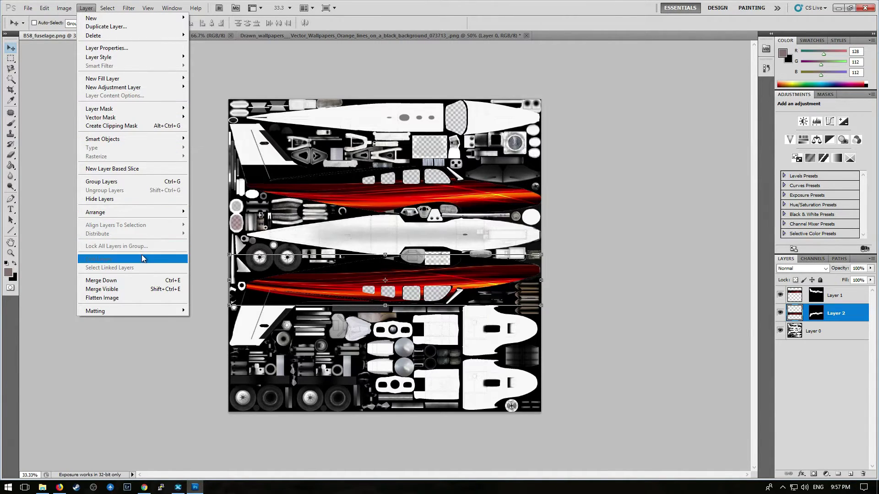
right_click(283, 288)
click(176, 314)
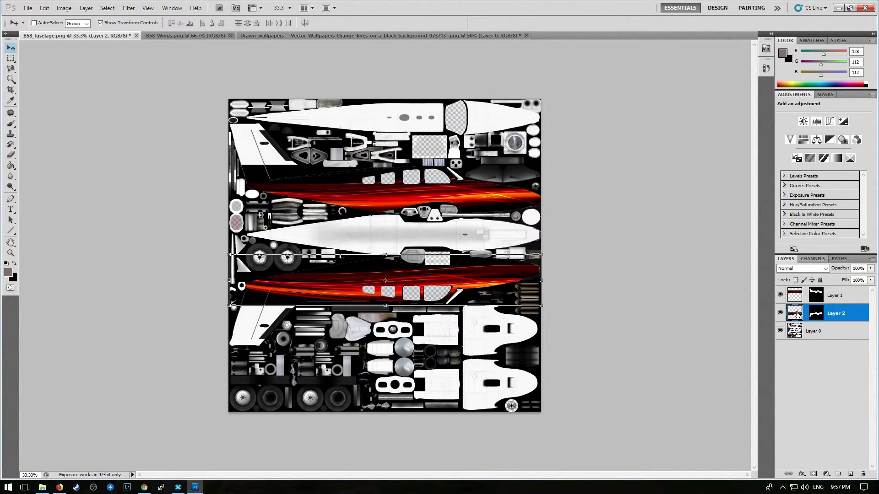
right_click(277, 274)
click(259, 285)
click(15, 57)
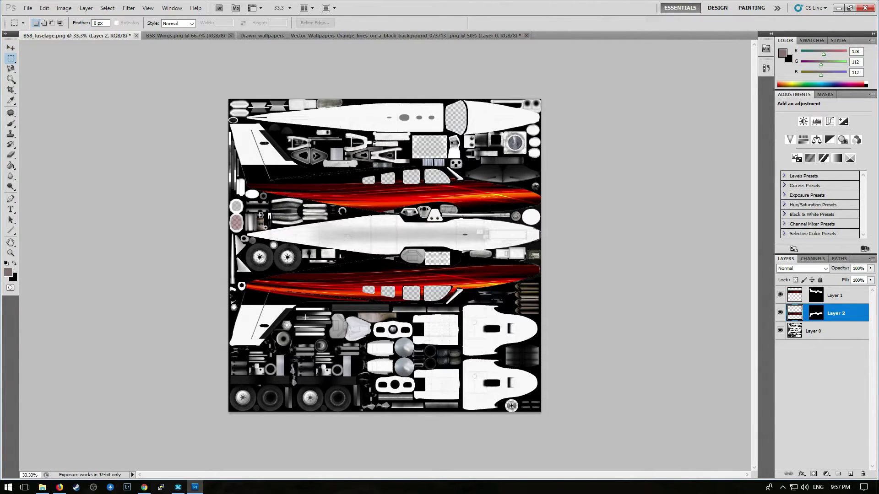
Flip the wave picture on Layer 2 vertically with Free Transform and adjust its height to -99.09%
click(11, 47)
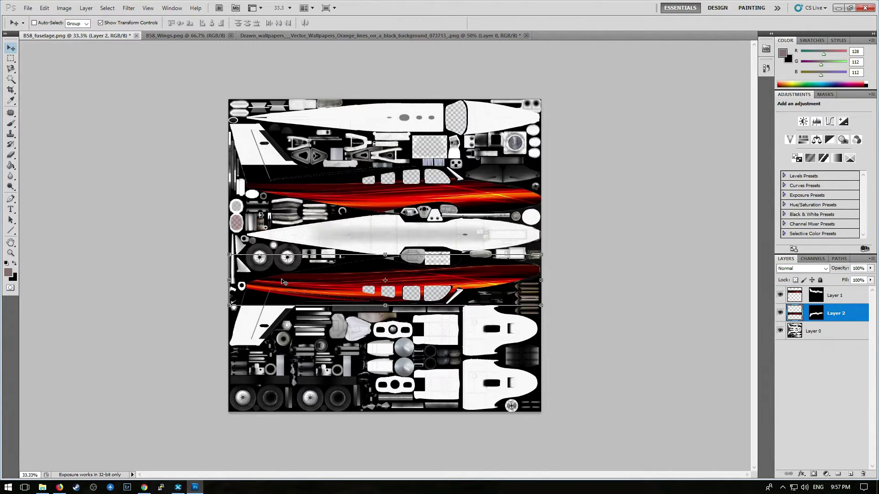
key(ctrl+t)
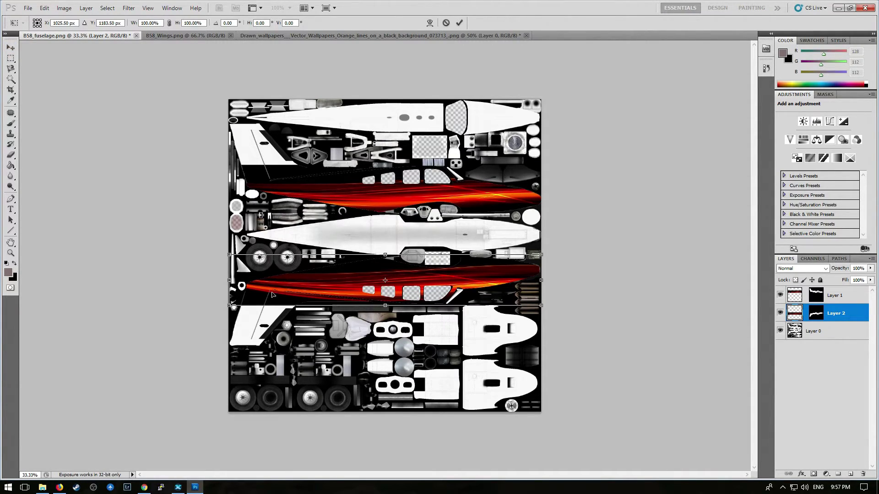
right_click(262, 275)
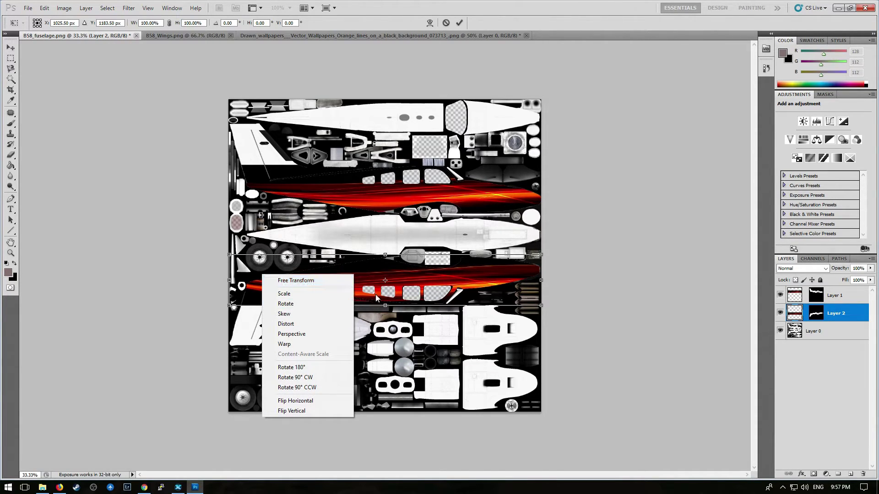
click(313, 409)
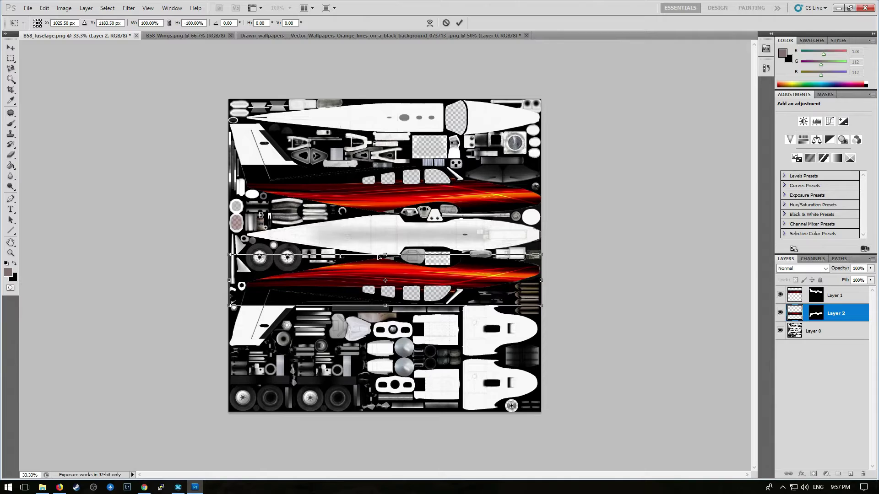
mouse_move(386, 256)
mouse_down()
mouse_move(386, 265)
mouse_move(392, 256)
mouse_up()
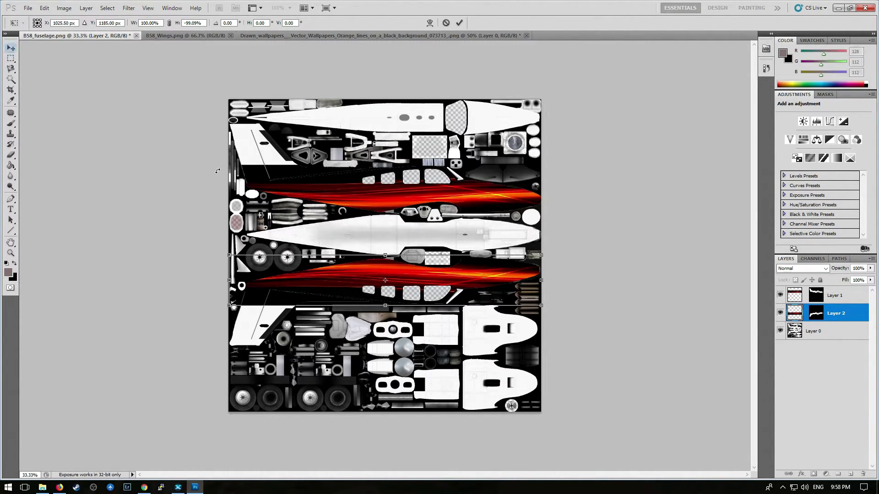
key(Return)
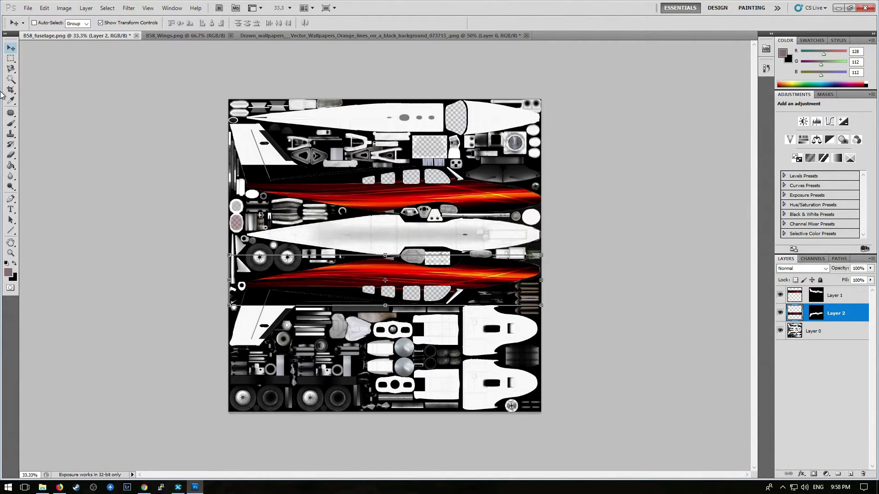
Sample black from the lower side profile, fill its white tail on Layer 2, and set the layer's blend mode to Multiply
click(13, 101)
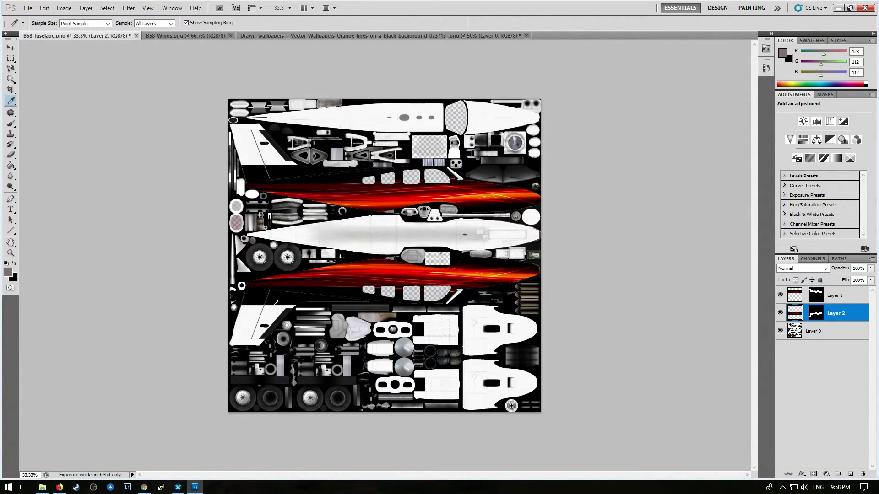
click(257, 303)
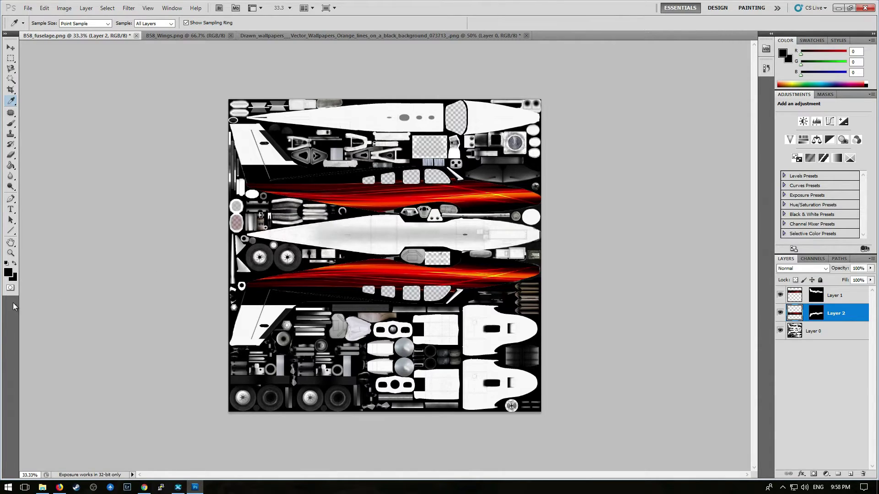
click(11, 167)
click(249, 315)
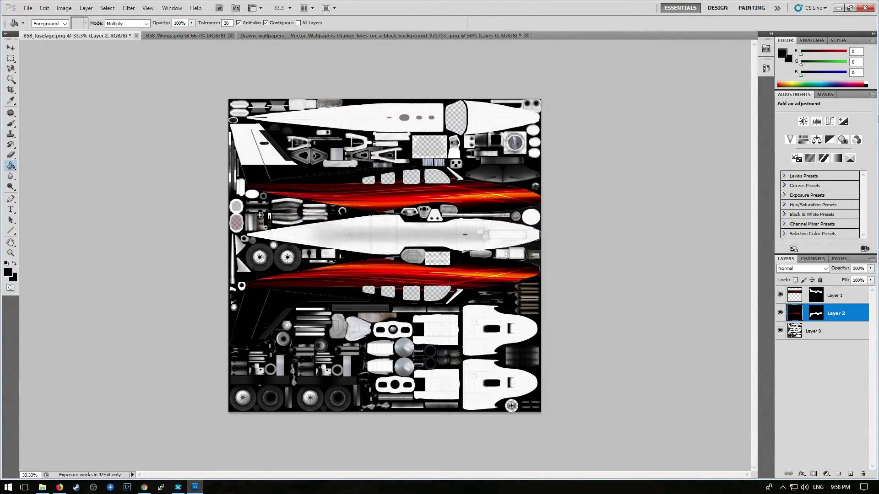
click(811, 270)
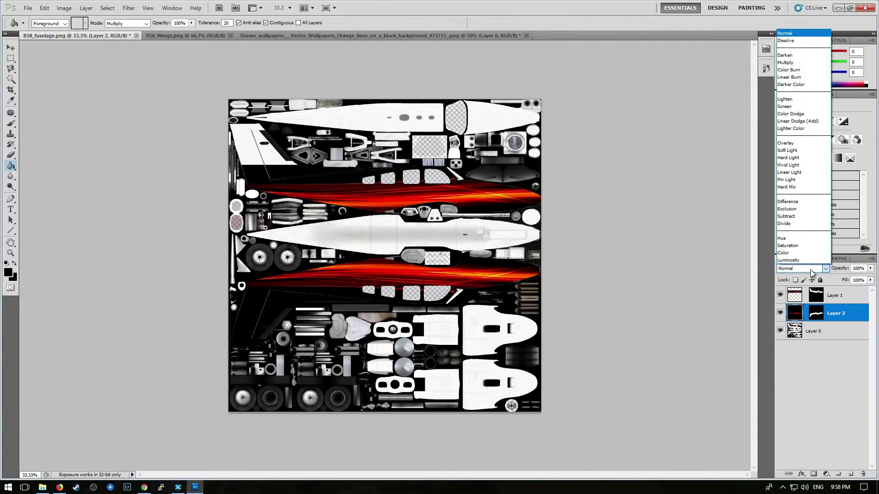
click(798, 62)
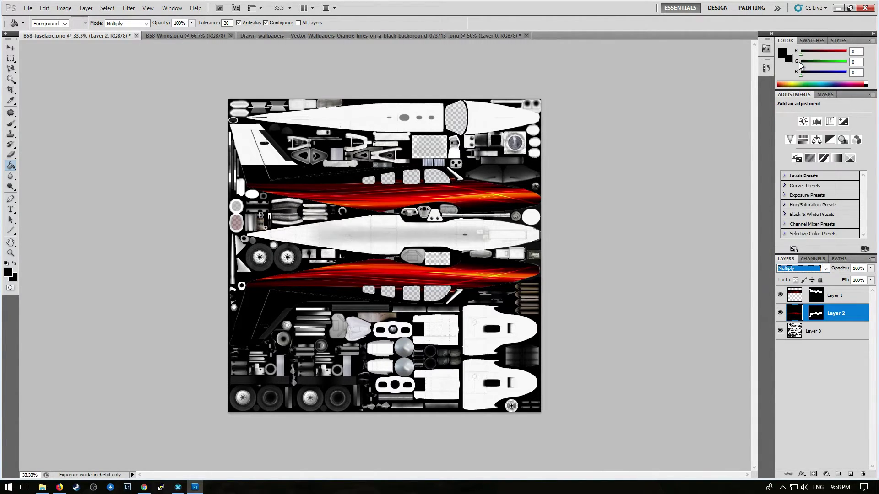
Make Layer 0 active, try filling the white middle fuselage profile with black, and undo that fill
click(366, 243)
click(807, 334)
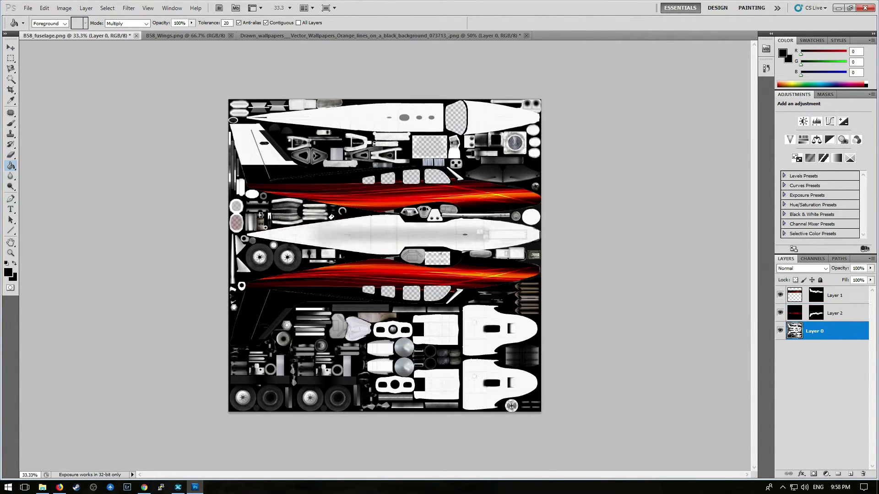
click(357, 239)
click(45, 7)
click(51, 16)
Select the white middle fuselage profile with the Magic Wand and set Layer 0's blend mode to Multiply
click(10, 79)
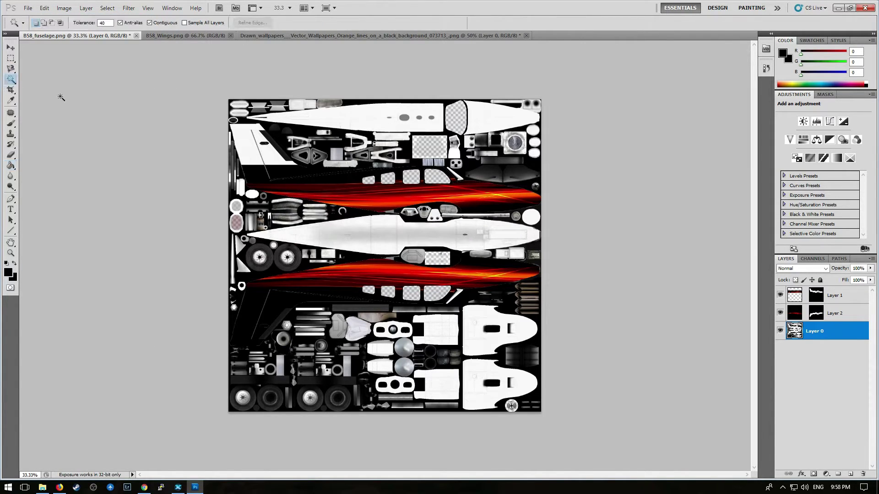
click(316, 238)
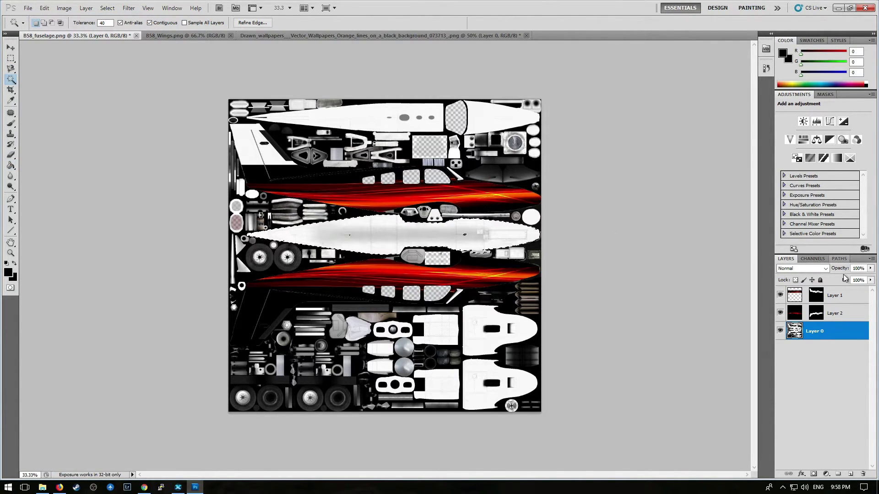
click(824, 268)
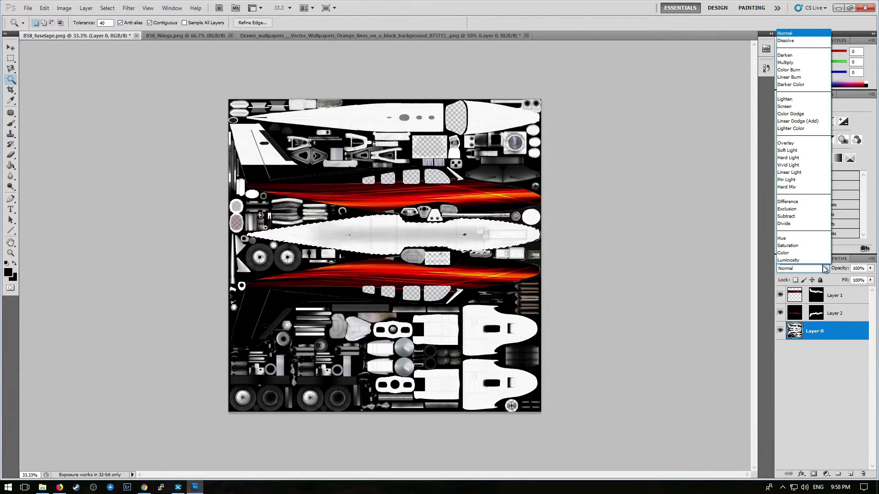
click(794, 63)
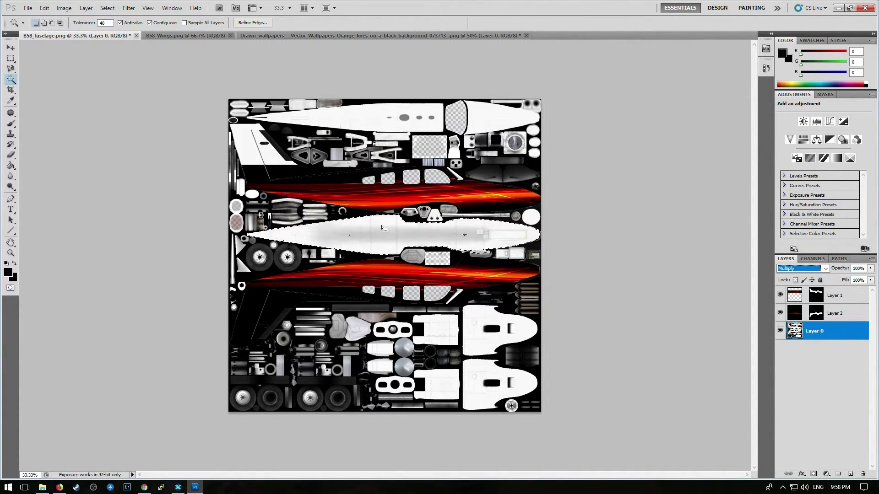
Try to fill the selected middle fuselage profile with black using the Paint Bucket and undo that fill
click(11, 165)
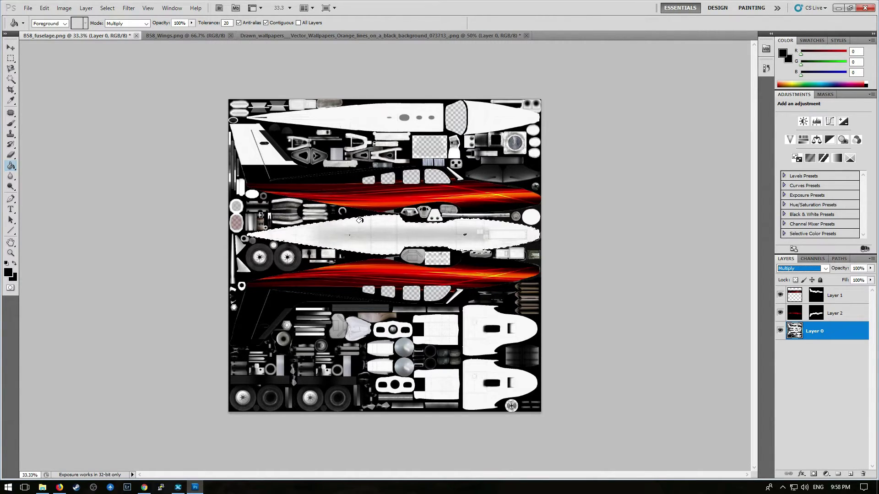
click(361, 224)
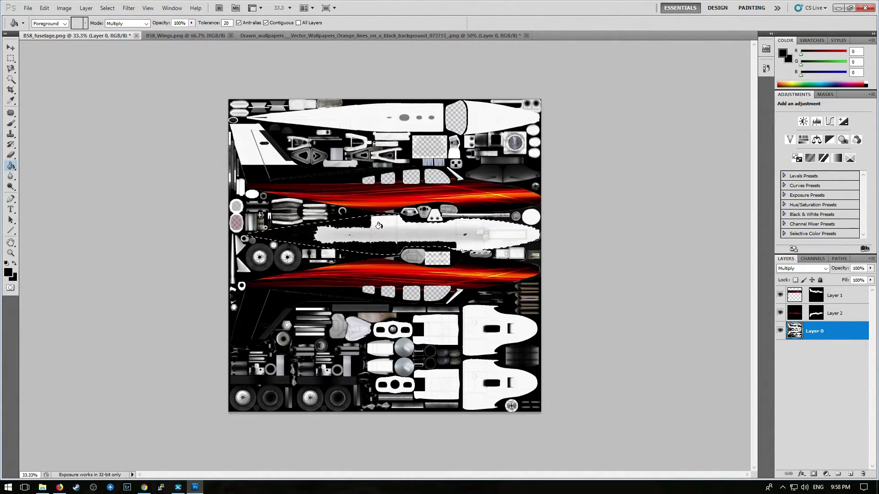
click(44, 8)
click(65, 18)
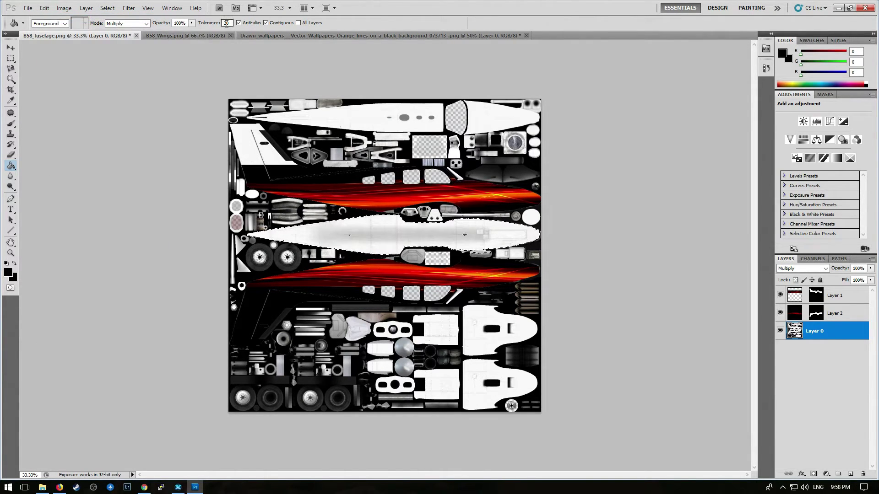
Set the Paint Bucket tolerance to 40 and fill the selected middle fuselage profile, including its white rectangle near the nose, with black
text(40)
click(342, 226)
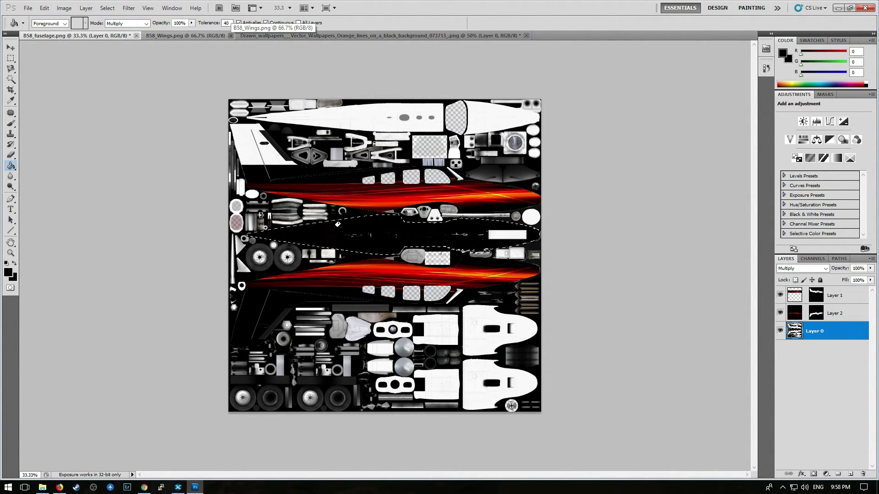
click(499, 235)
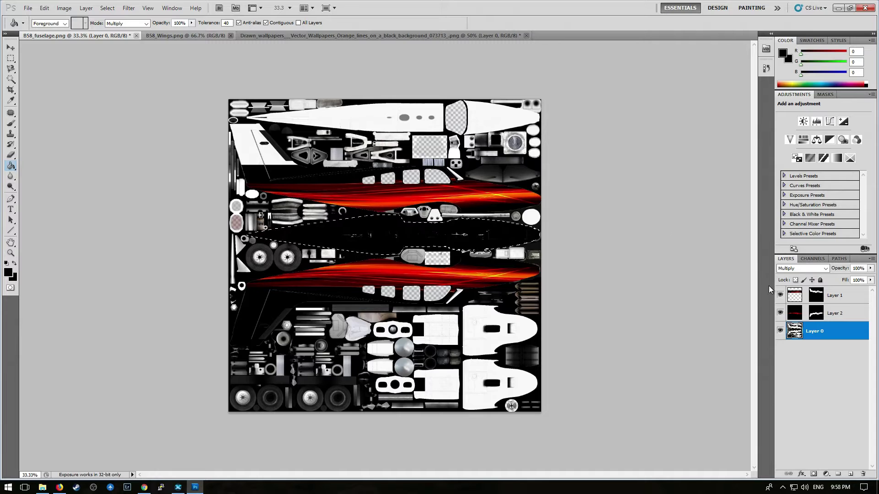
Clear the selection and fill the white upper tail, the topmost fuselage profile and its separate nose section with black on Layer 0
click(179, 23)
click(10, 49)
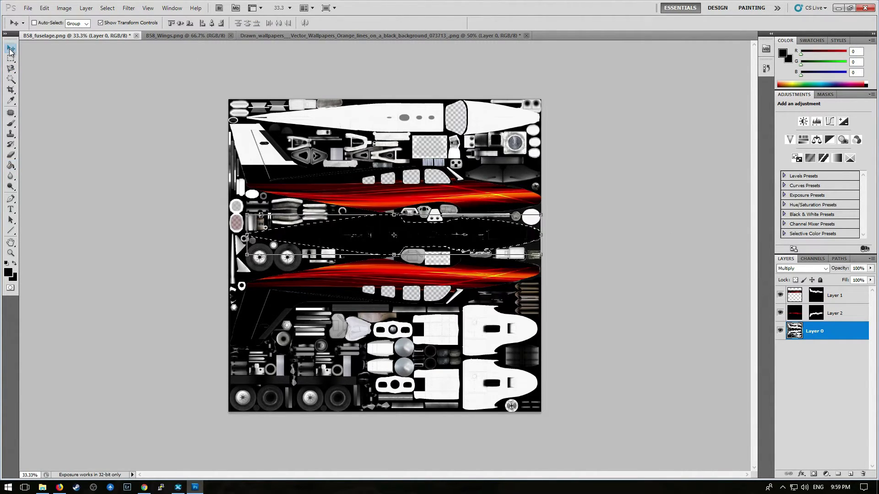
click(11, 79)
click(251, 158)
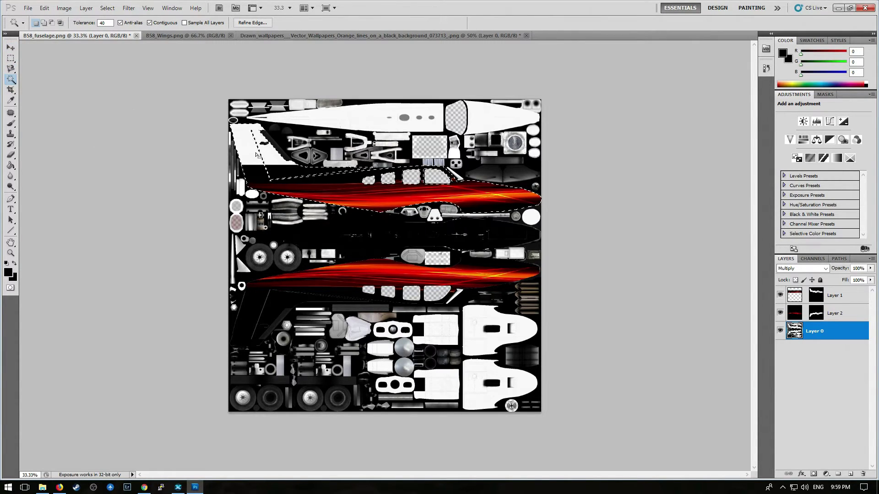
key(ctrl+d)
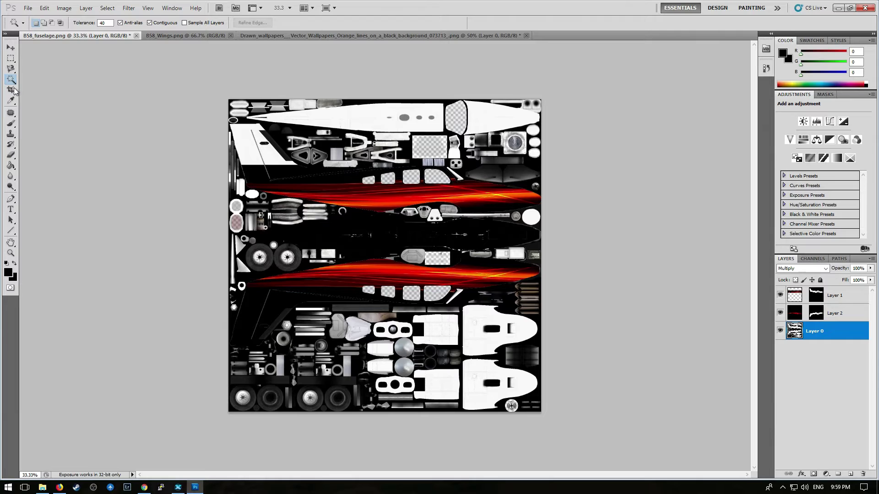
click(11, 165)
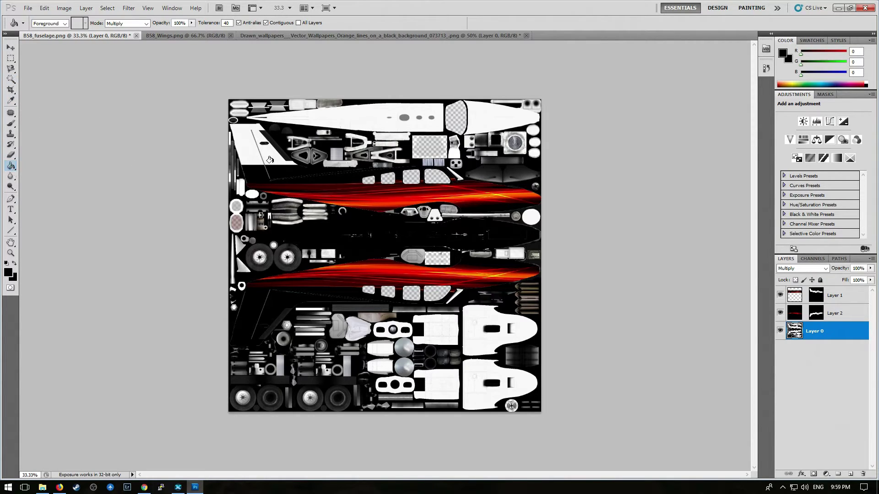
click(254, 151)
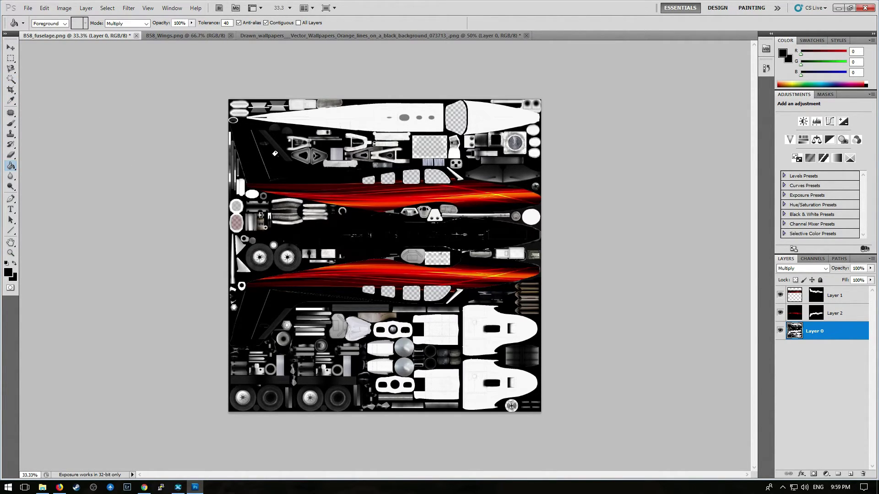
click(342, 116)
click(487, 115)
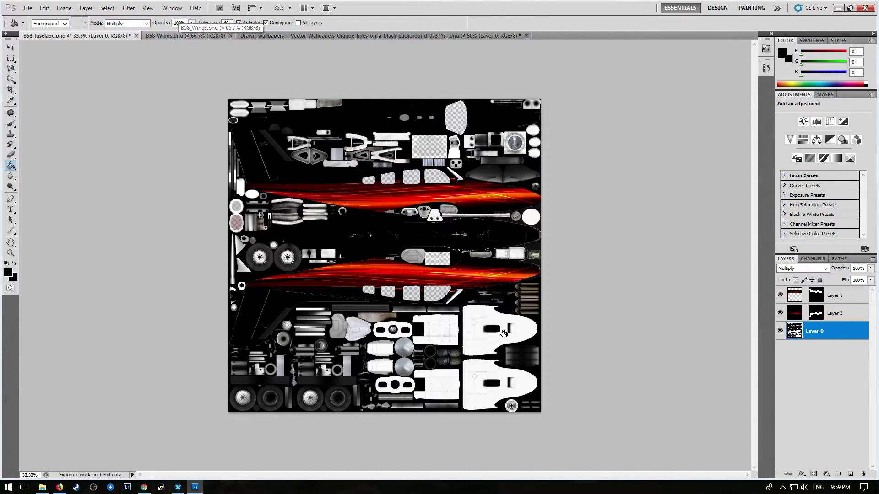
Select the upper of the two large white nacelle shapes on Layer 0 and paste the orange-lines wallpaper into that selection
click(11, 78)
click(481, 351)
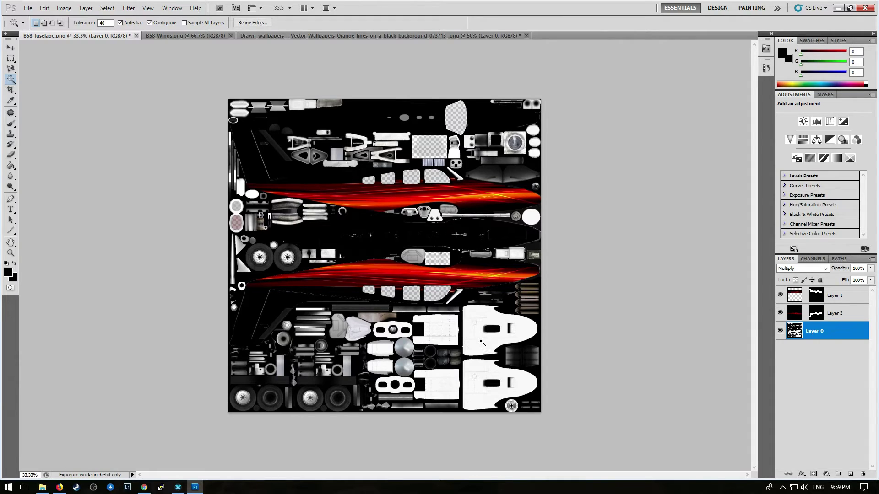
click(481, 341)
shift+click(482, 395)
key(ctrl+v)
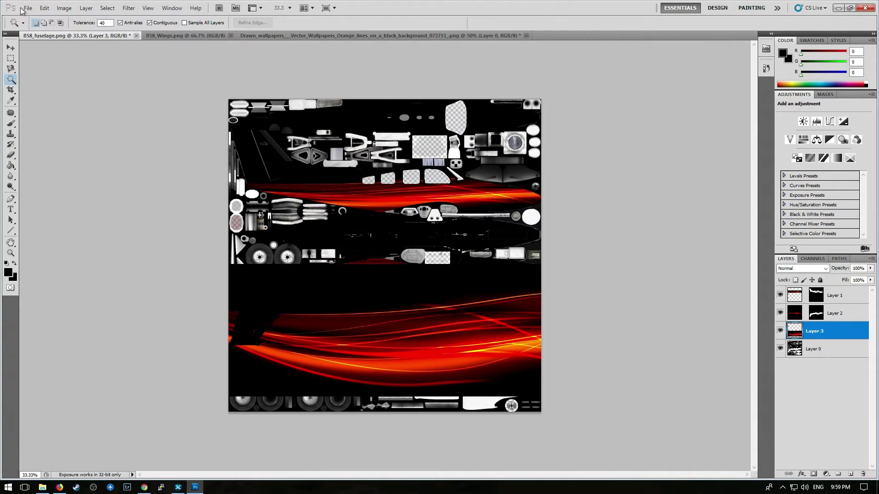
click(44, 8)
click(50, 15)
click(48, 10)
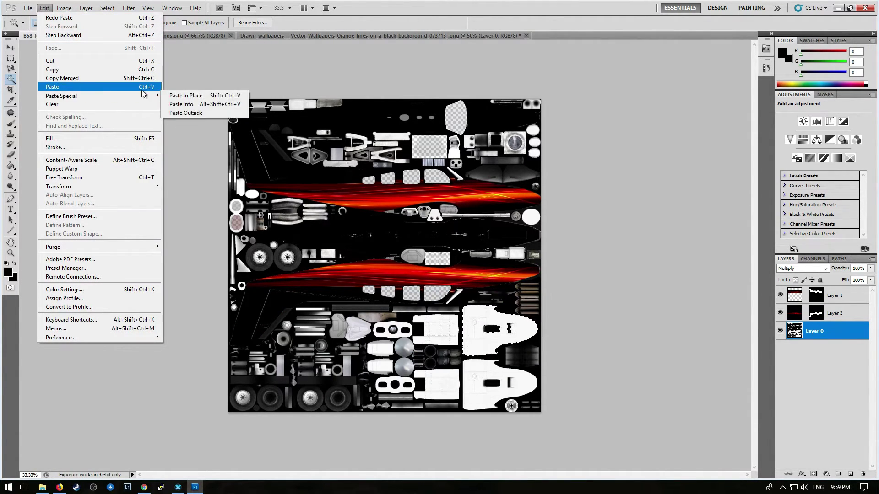
click(182, 104)
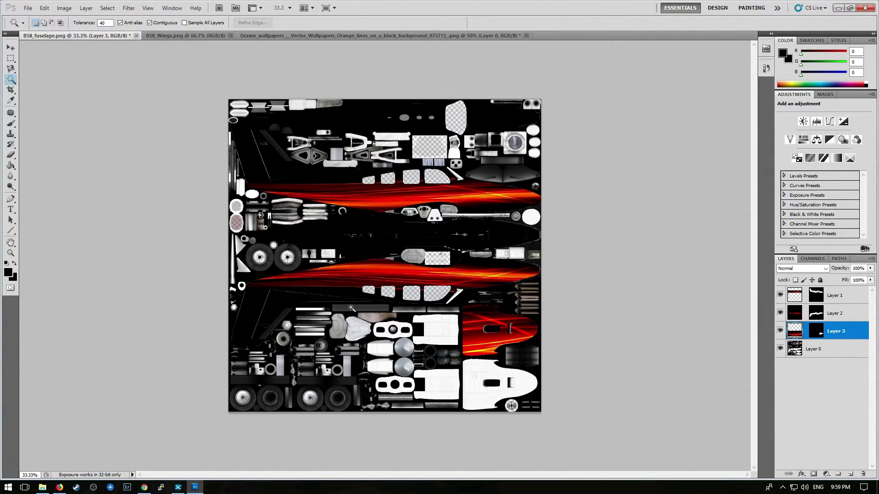
Select the lower large white nacelle shape on Layer 0 and paste the orange-lines wallpaper into it
click(485, 399)
click(478, 369)
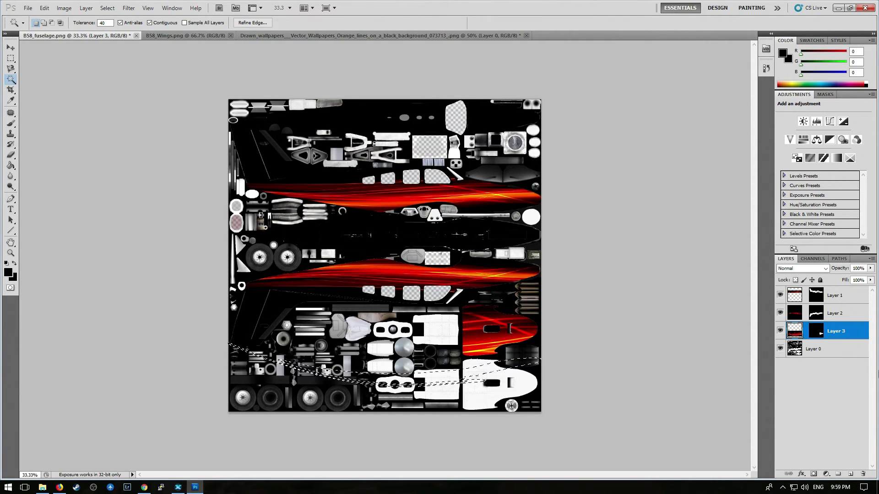
click(804, 349)
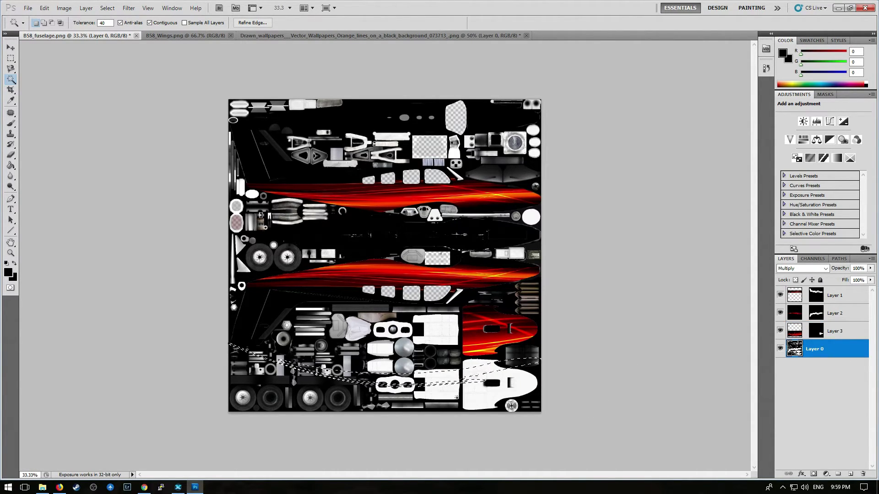
click(483, 396)
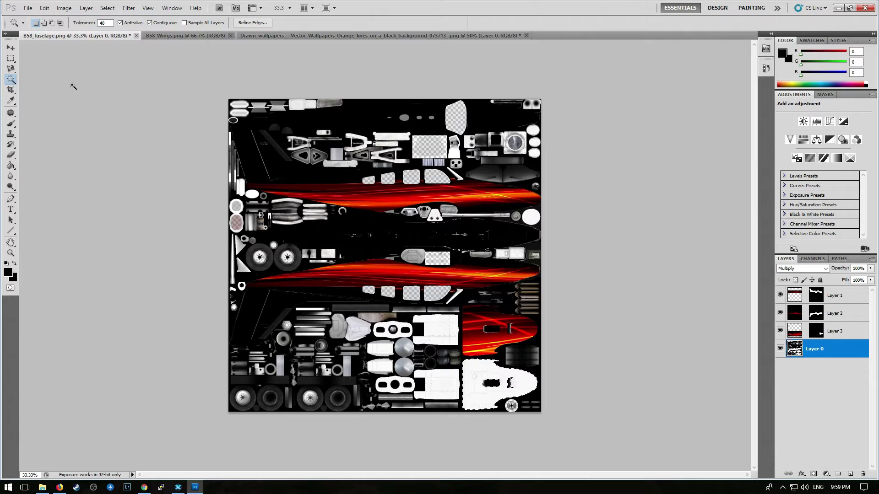
click(45, 8)
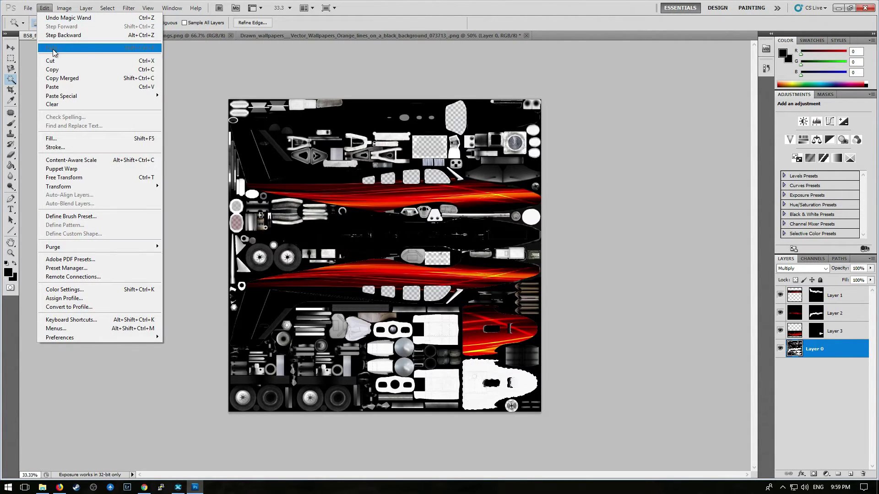
mouse_move(67, 94)
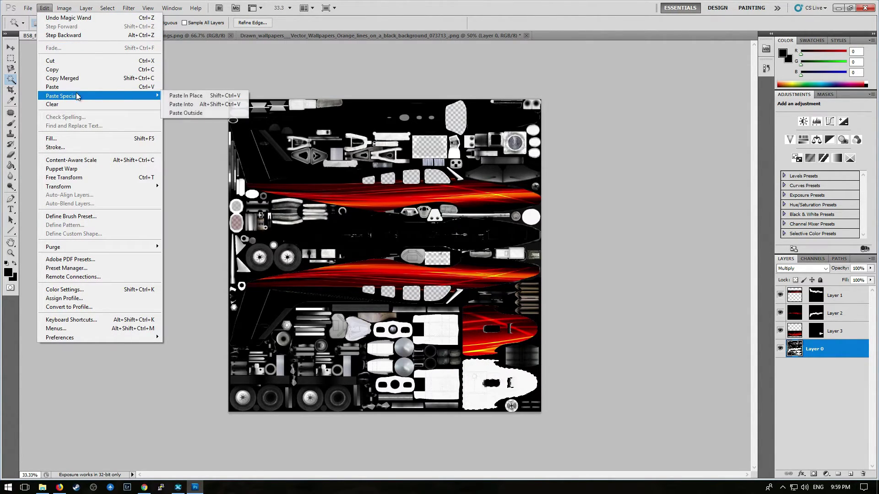
click(187, 106)
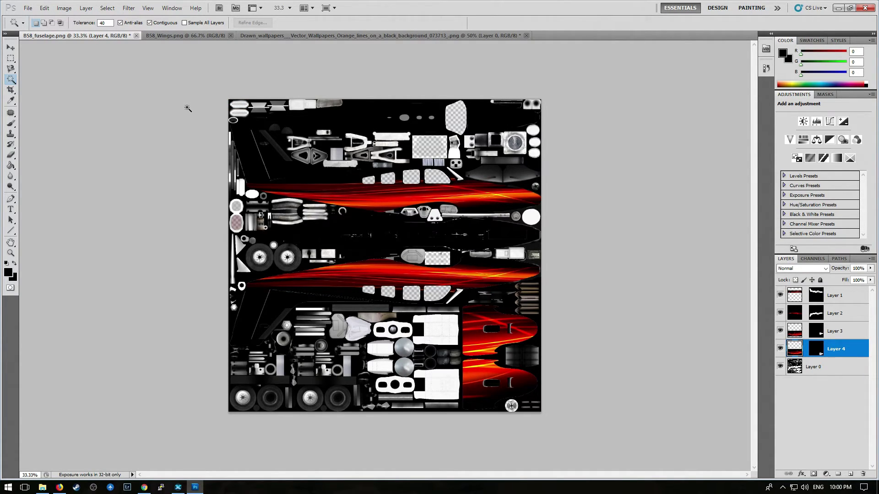
Sample dark red (171, 0, 0) from the upper nacelle's wallpaper and fill the remaining white nacelle panels and cowling parts on Layer 0
click(12, 101)
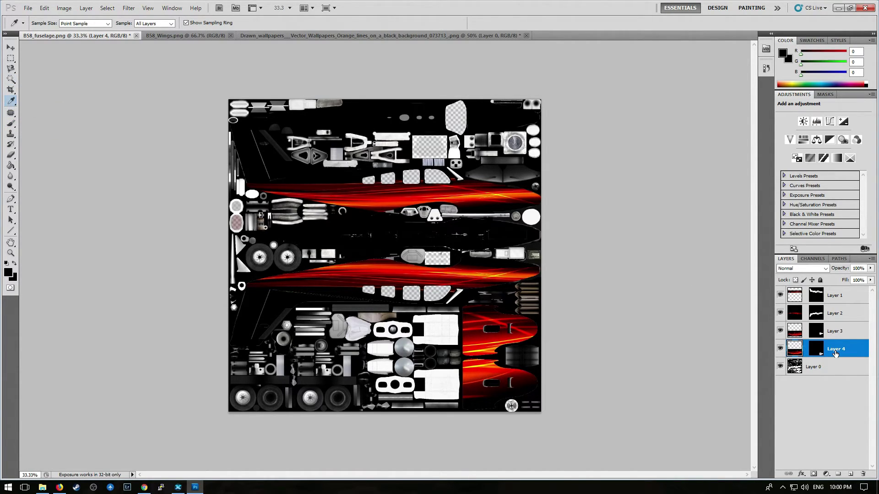
click(474, 338)
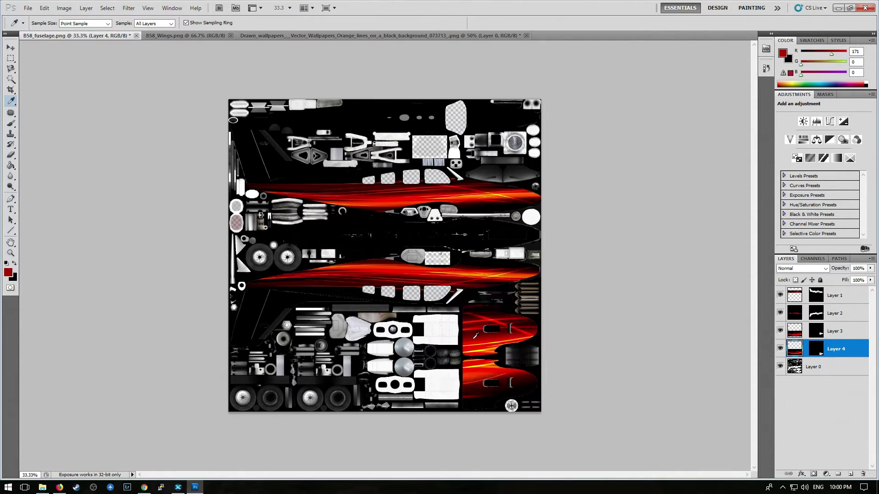
click(10, 165)
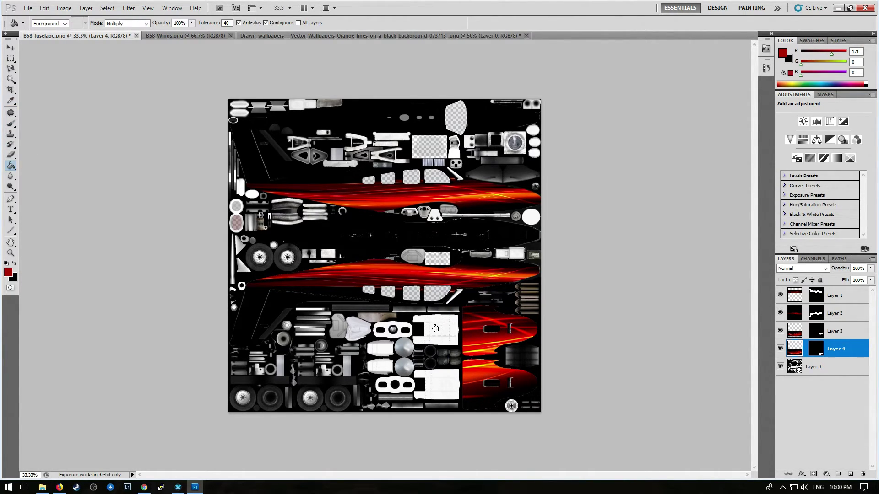
click(822, 371)
click(431, 331)
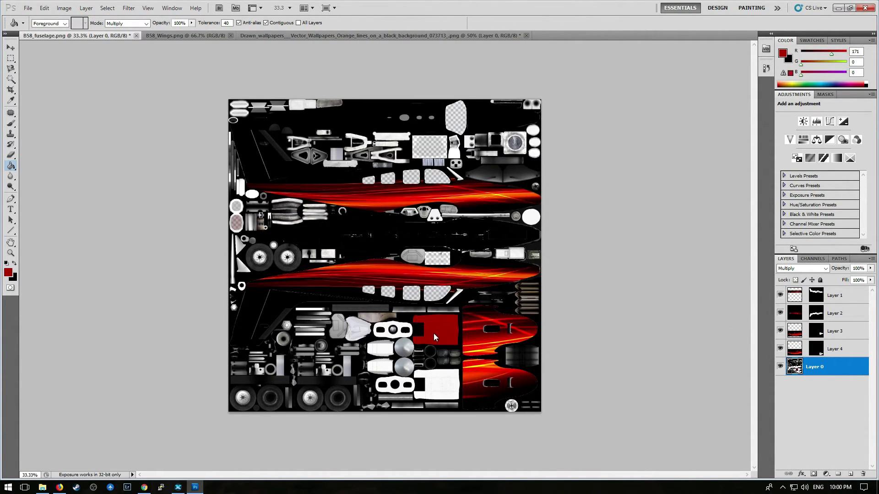
click(380, 342)
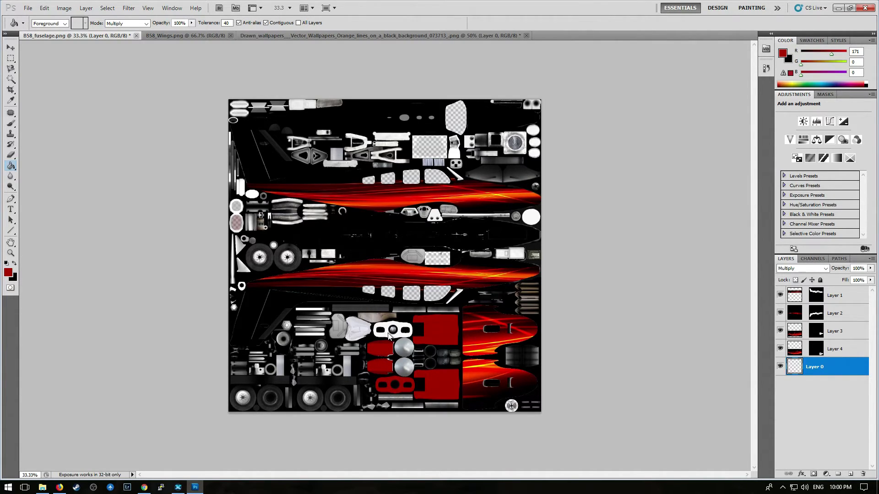
click(389, 326)
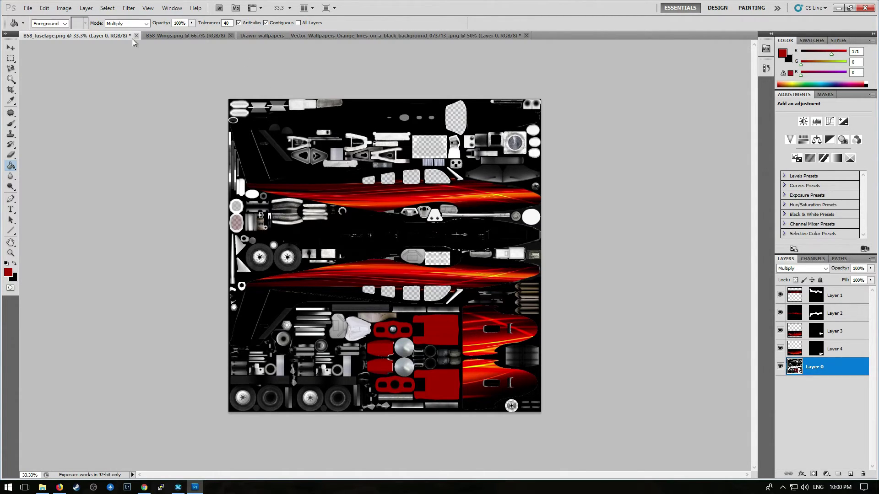
In B58_Wings.png, select both large white upper wing shapes, keeping the black background out of the selection
click(159, 35)
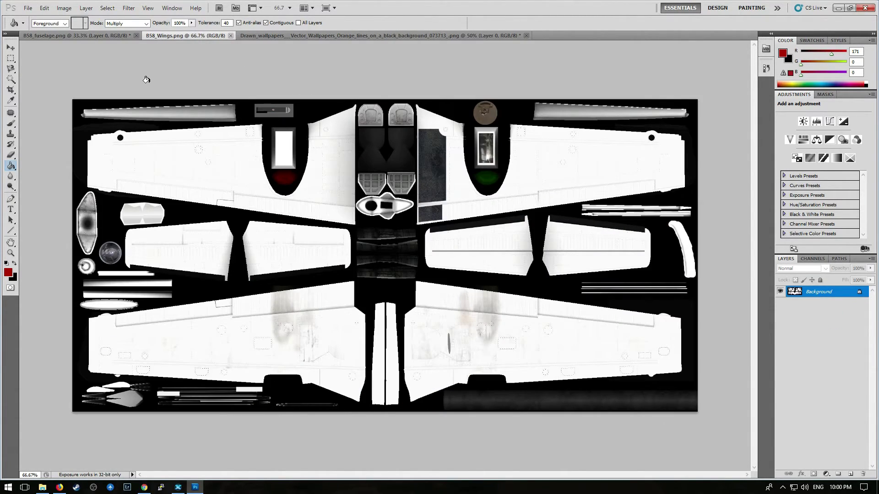
click(11, 80)
click(180, 169)
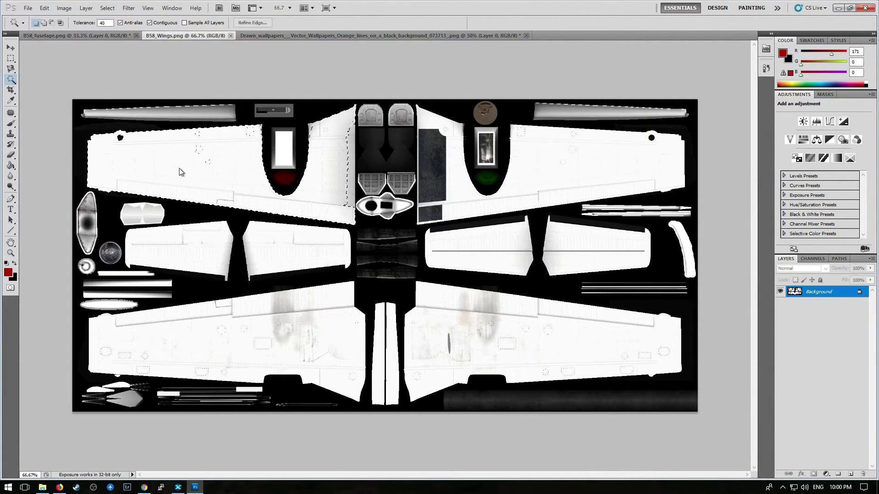
click(351, 174)
click(549, 170)
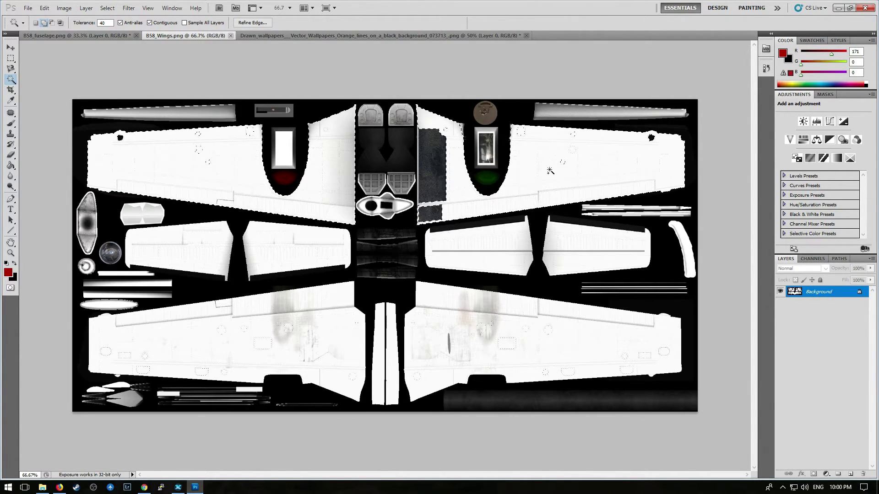
shift+click(464, 121)
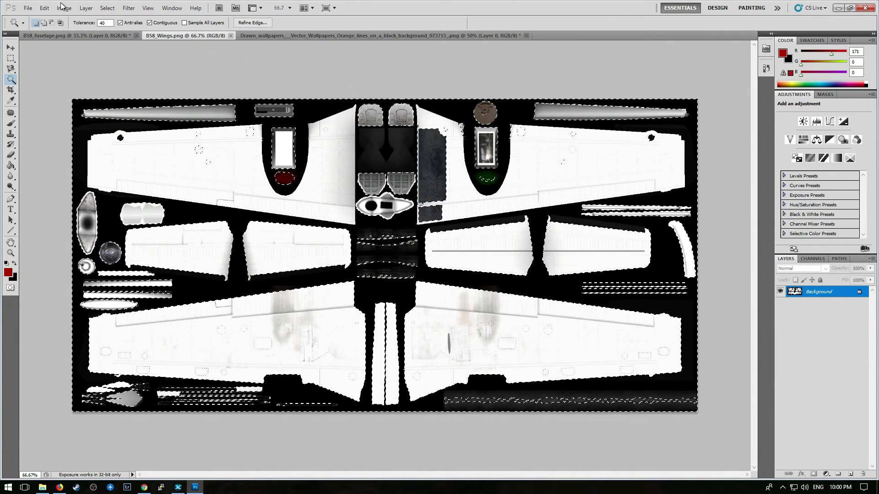
click(45, 8)
click(65, 16)
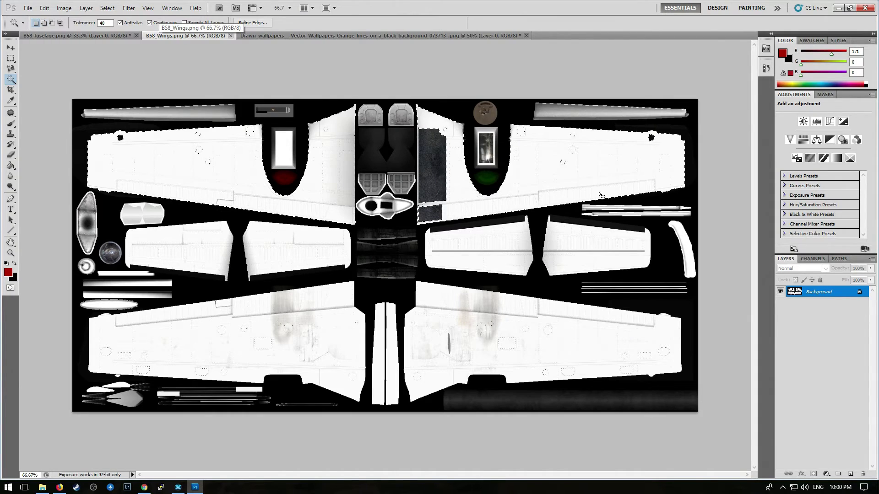
Fill both selected upper wings with dark red (171, 0, 0), including the shaded inner edges, and make black the foreground color
click(11, 166)
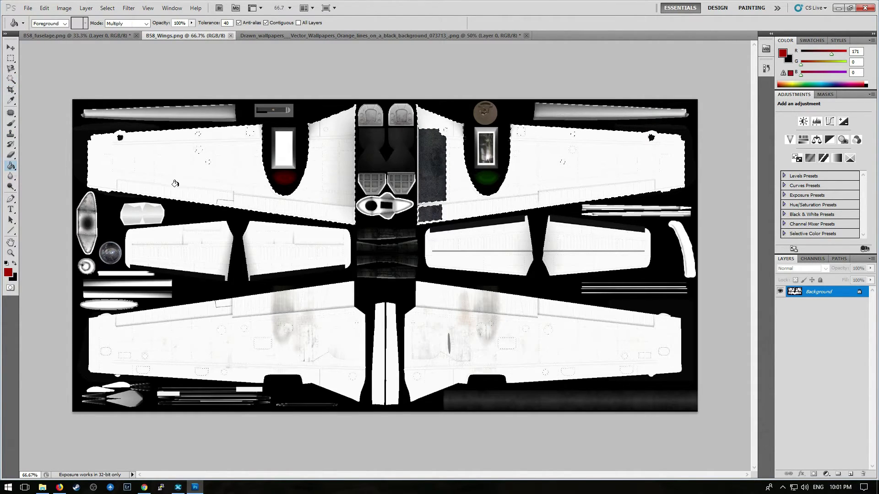
click(204, 179)
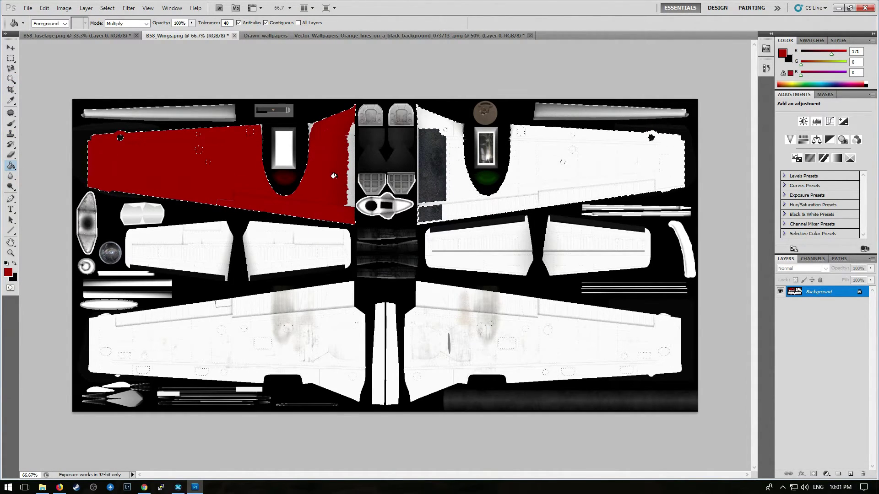
click(349, 175)
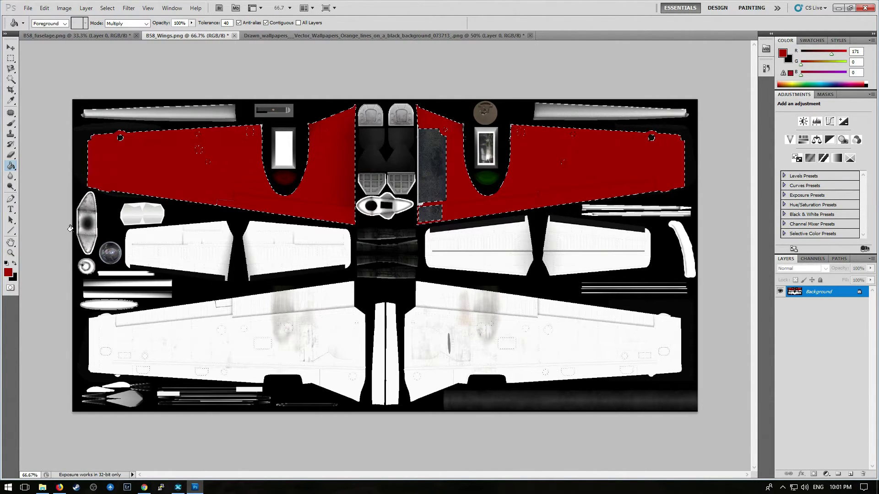
click(15, 264)
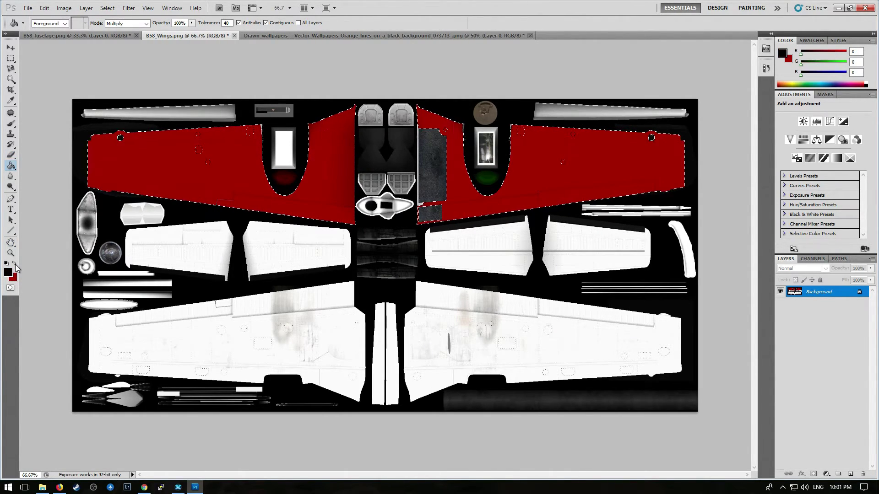
click(11, 81)
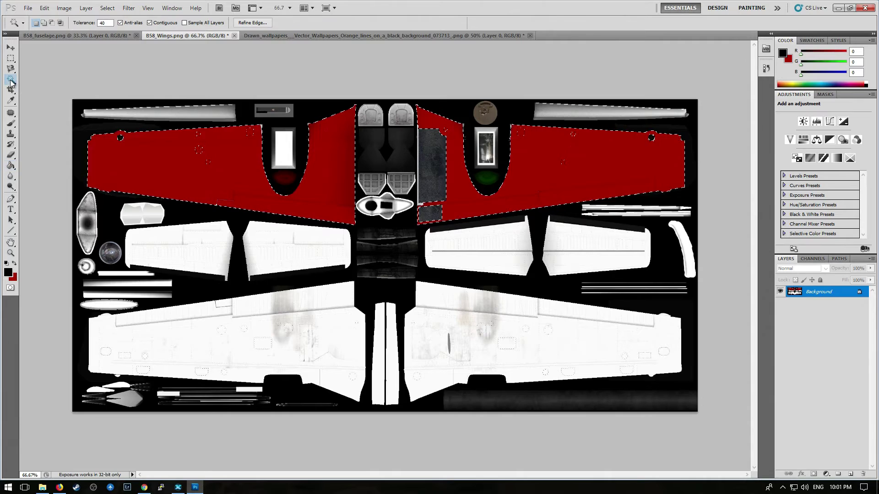
click(194, 244)
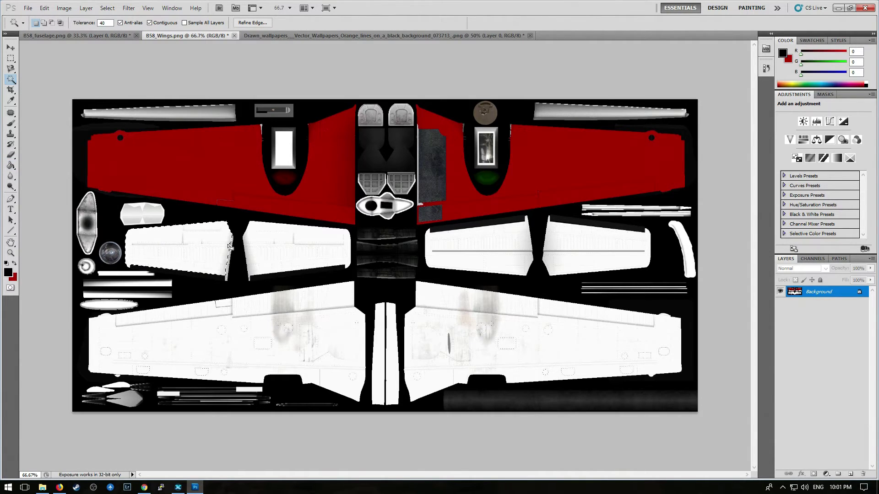
click(247, 252)
click(458, 260)
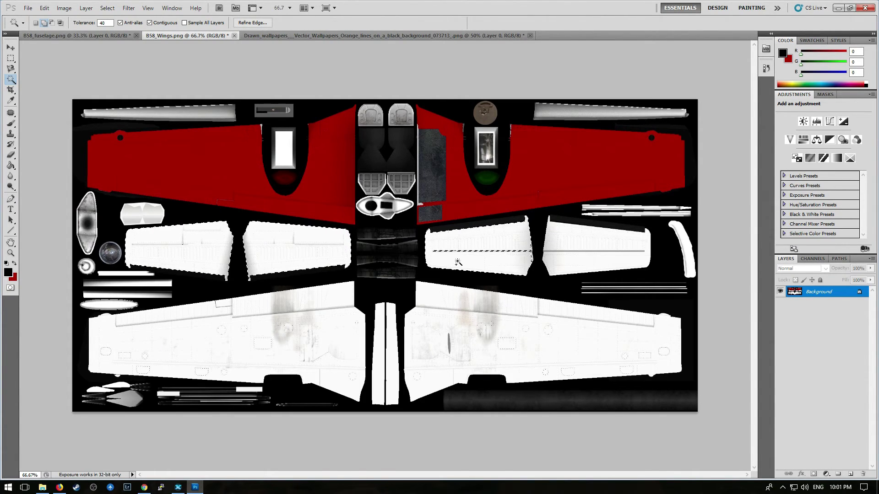
click(534, 256)
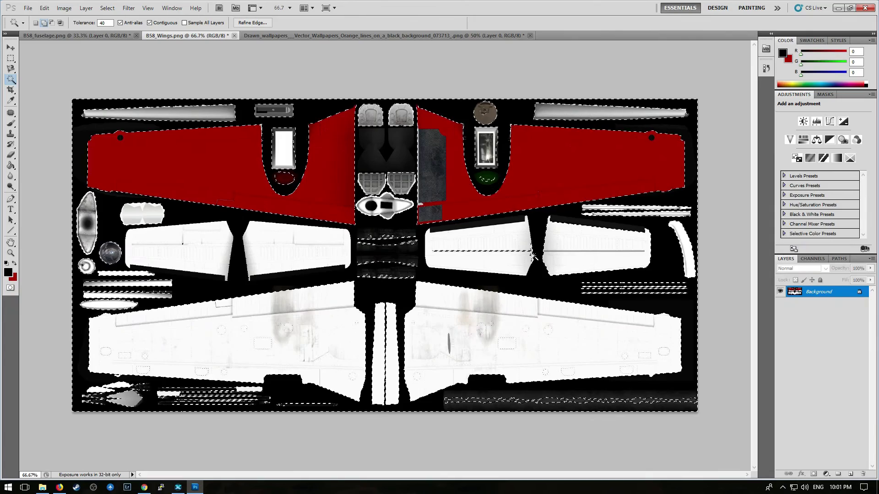
click(44, 8)
click(51, 18)
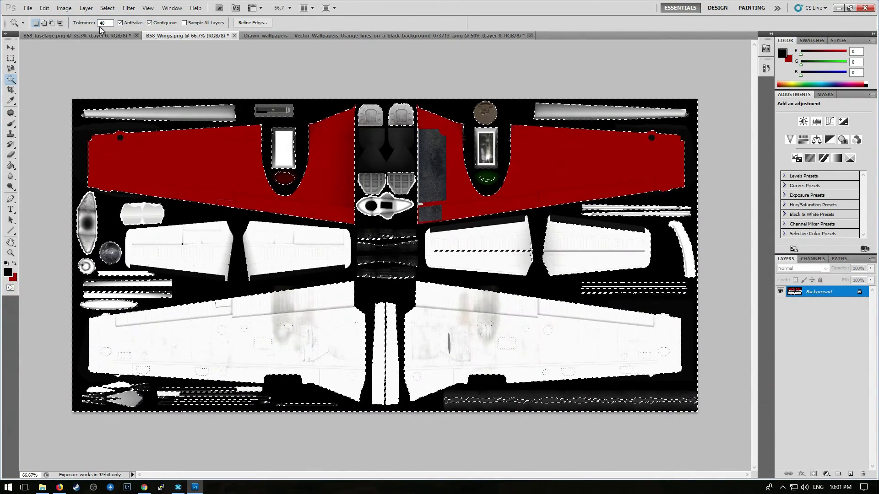
key(ctrl+d)
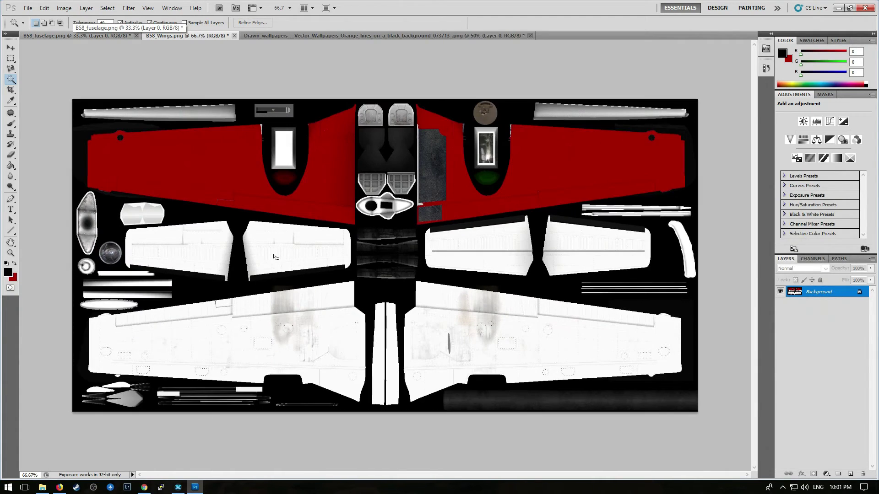
Select the four white tailplane shapes and the two lower wings, and fill the tailplane shapes with black
click(201, 259)
click(250, 266)
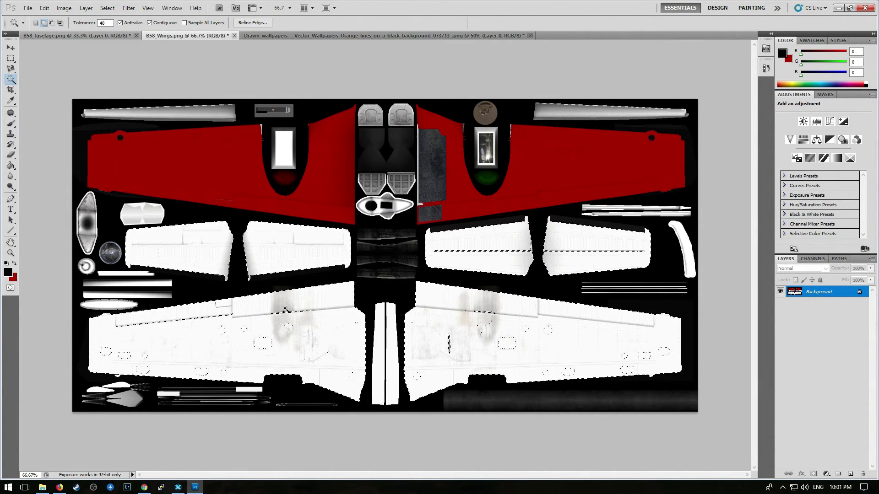
click(11, 166)
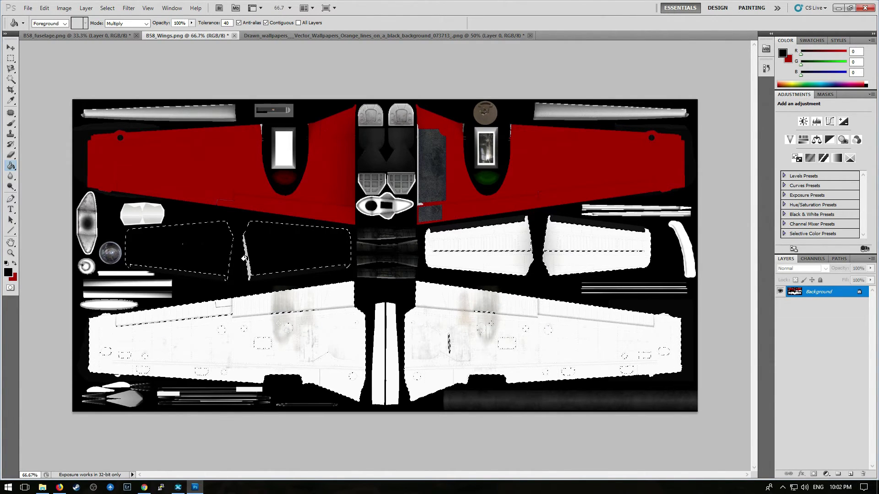
click(481, 260)
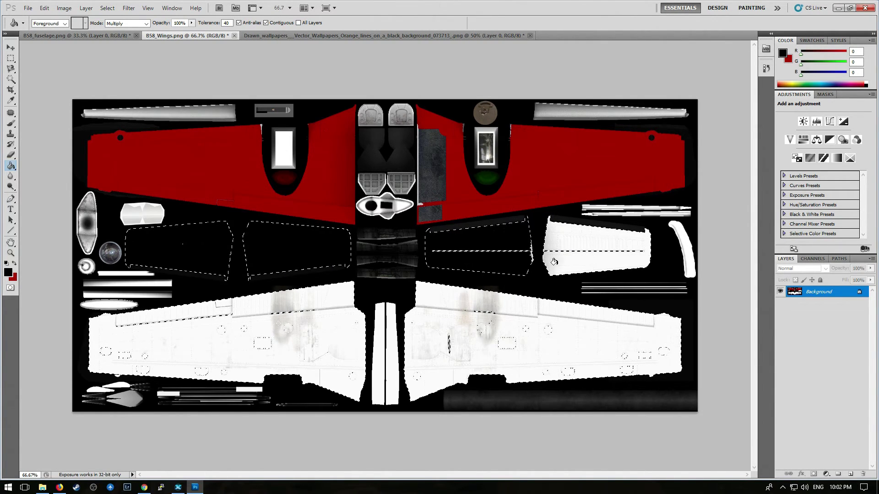
click(544, 256)
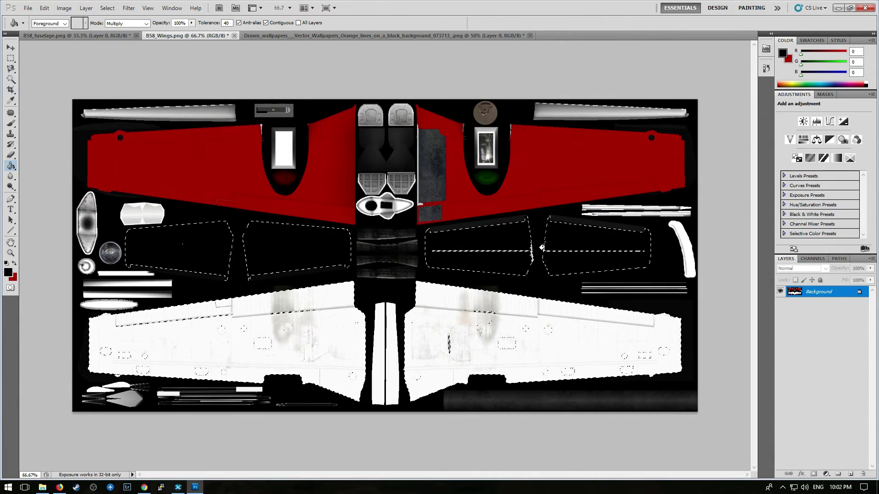
click(533, 259)
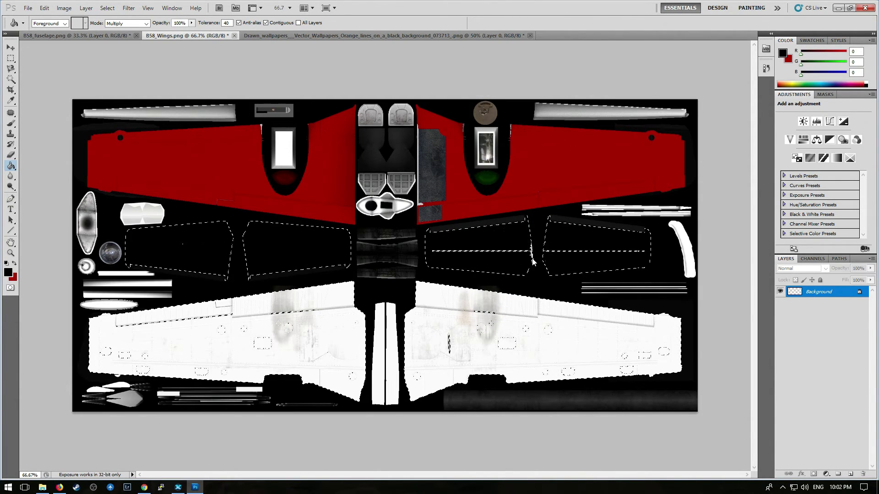
Fill the two selected lower wing shapes with black, including the leftover white patches along the panel lines
click(486, 344)
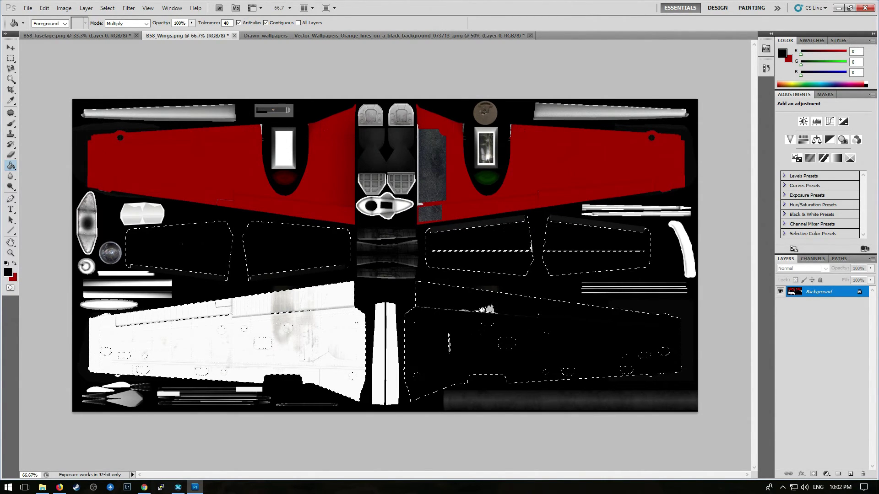
click(484, 310)
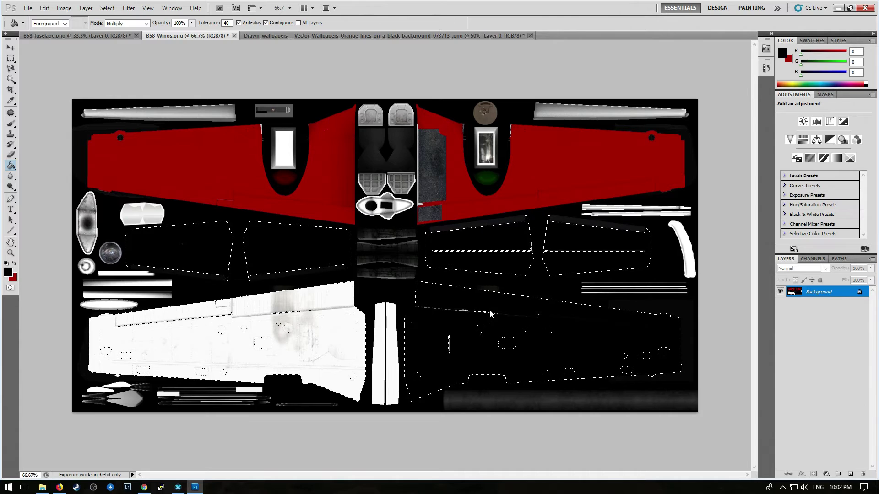
click(343, 354)
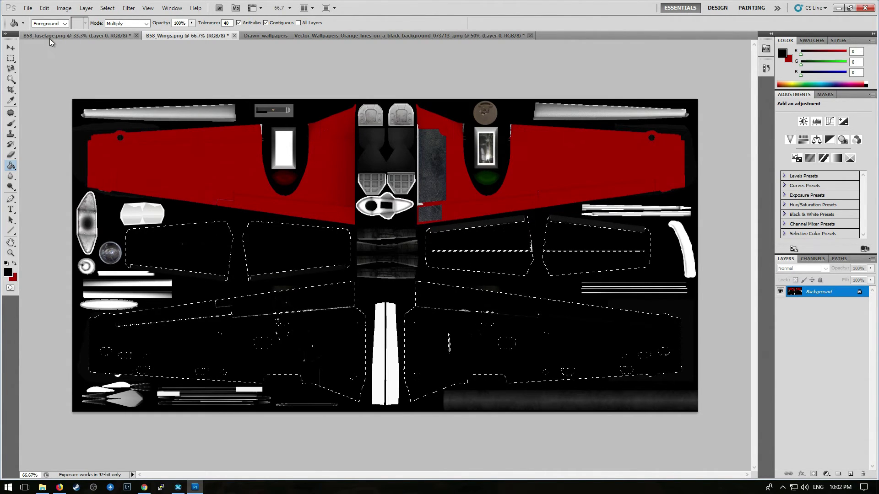
Return to B58_fuselage.png and set the foreground color to white (255, 255, 255) for the Type tool
click(10, 209)
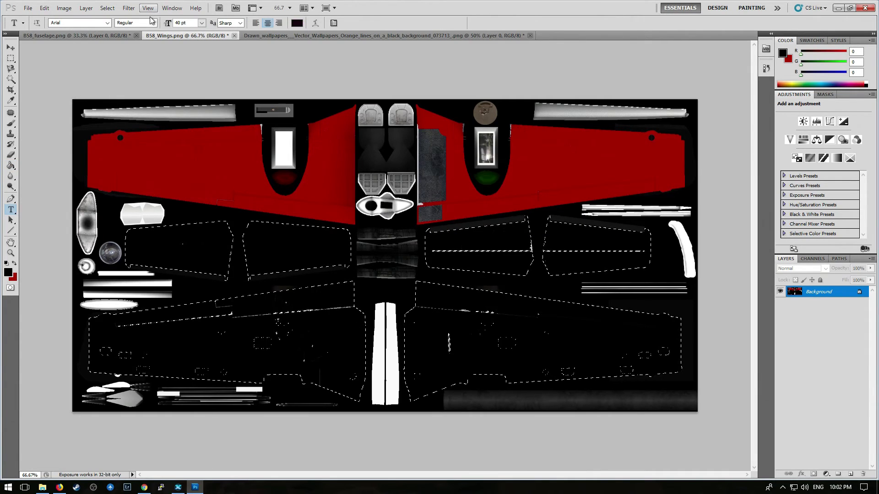
click(117, 35)
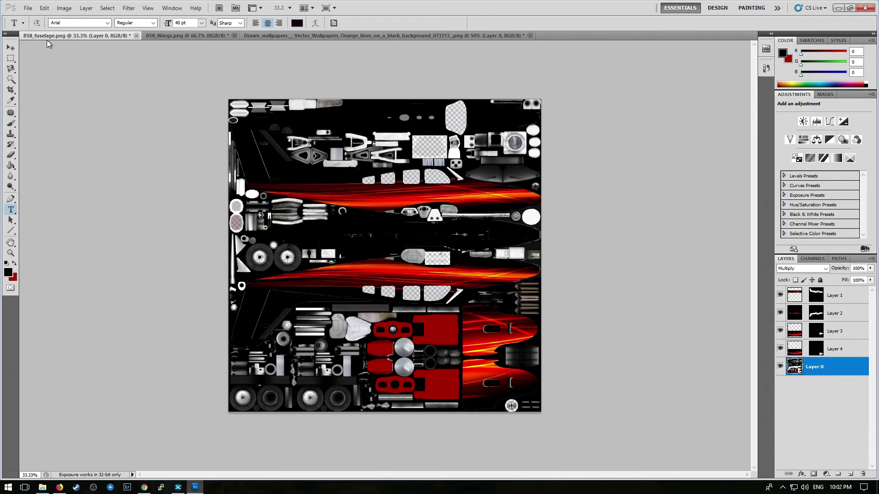
click(8, 272)
drag(214, 209, 189, 129)
click(400, 125)
key(t)
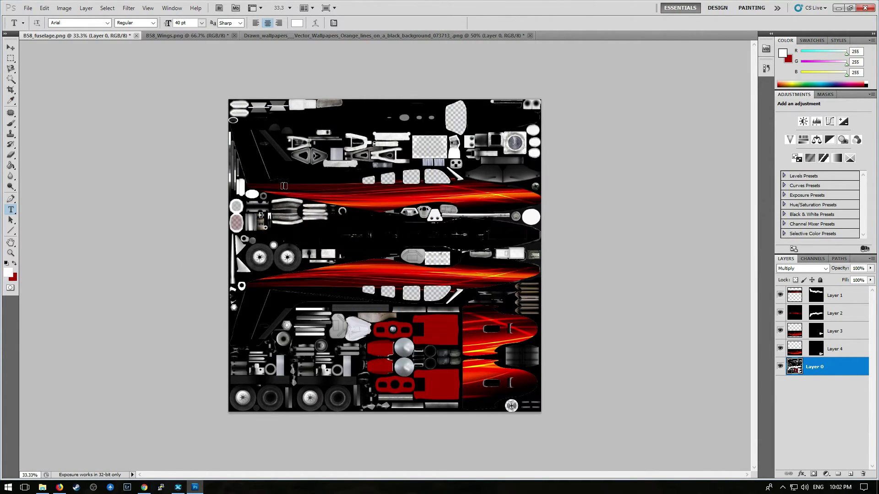
Add the text C-LFLW in white 40 pt Arial on the topmost layer and position it on the upper tail
click(287, 185)
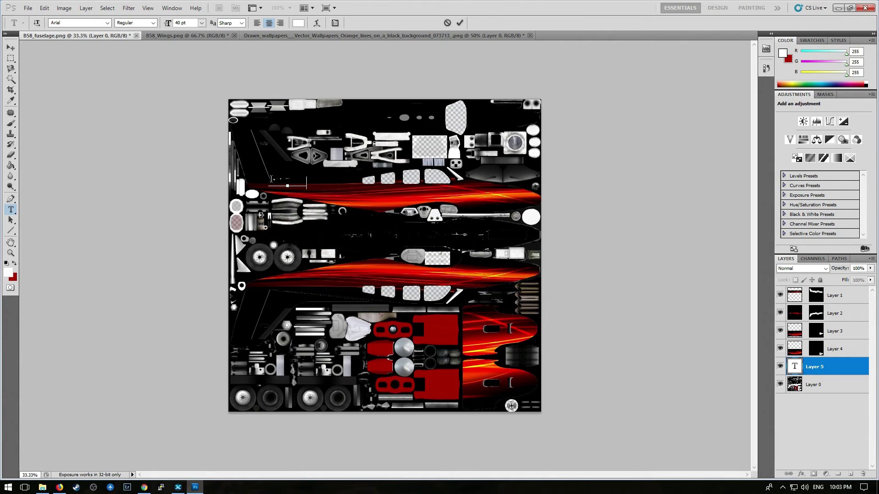
drag(269, 182, 313, 183)
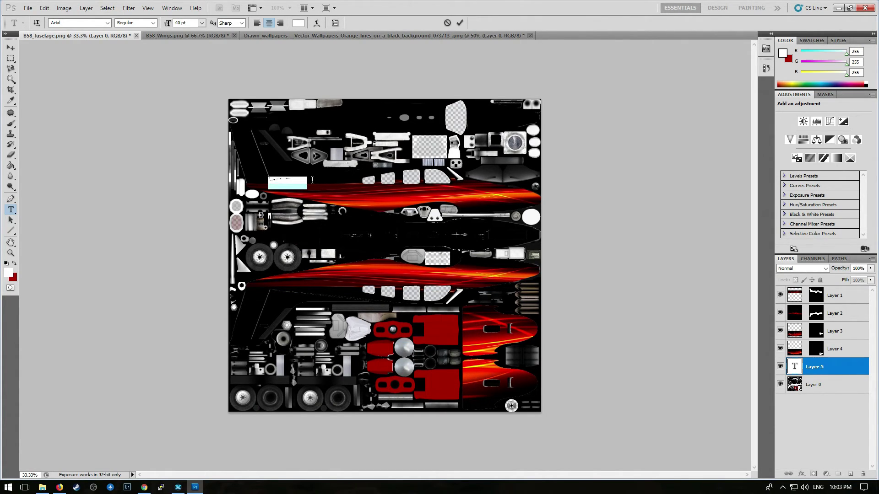
click(799, 371)
drag(814, 367, 821, 292)
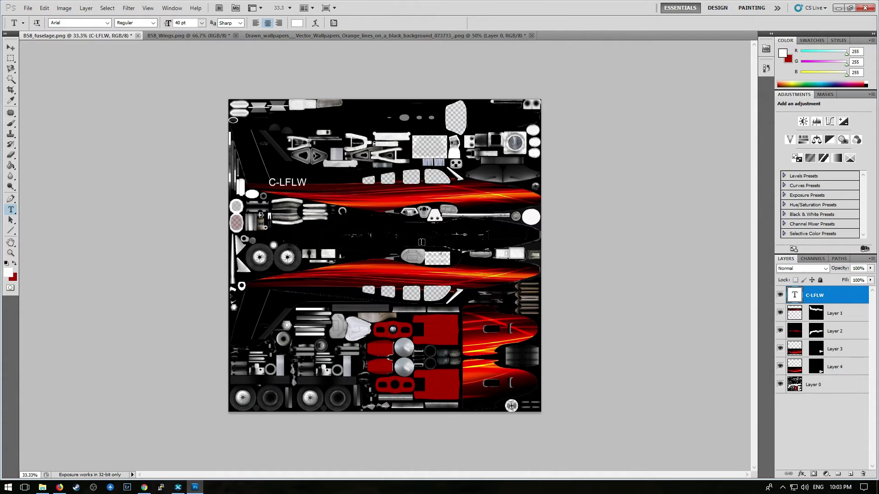
click(10, 47)
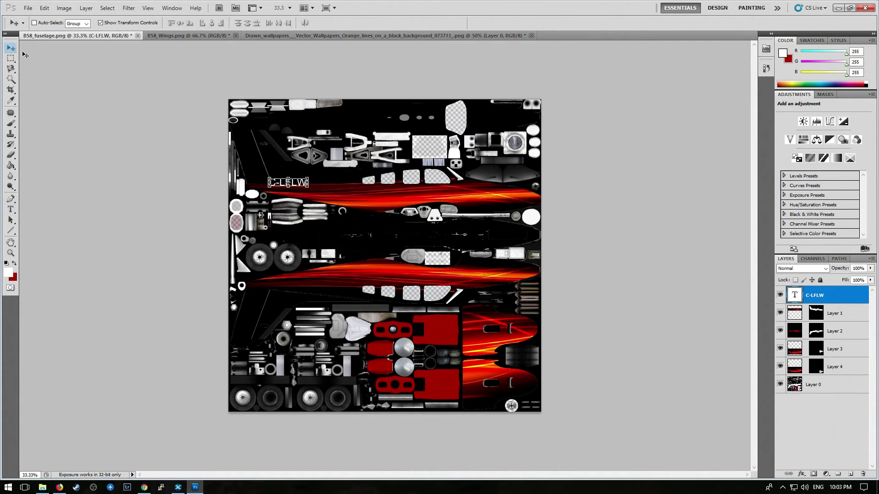
drag(282, 183, 263, 166)
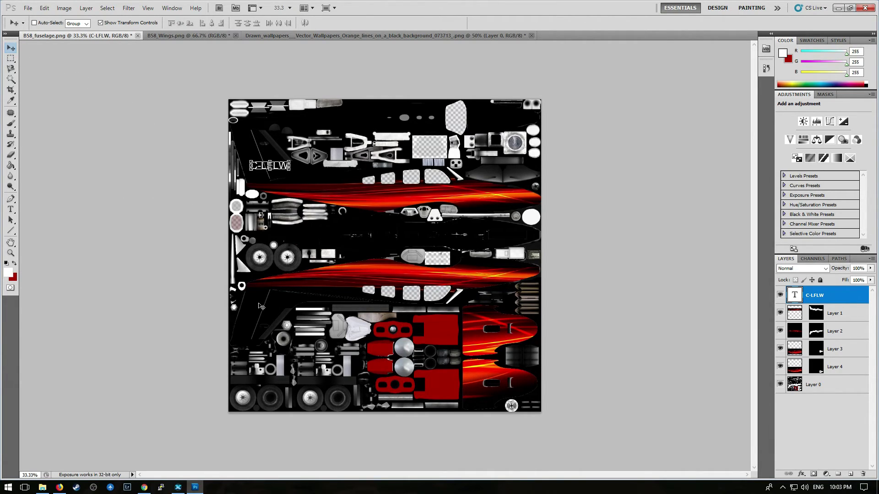
key(ctrl+v)
click(44, 8)
click(50, 17)
Duplicate the C-LFLW text layer and move the copy onto the lower tail
right_click(817, 296)
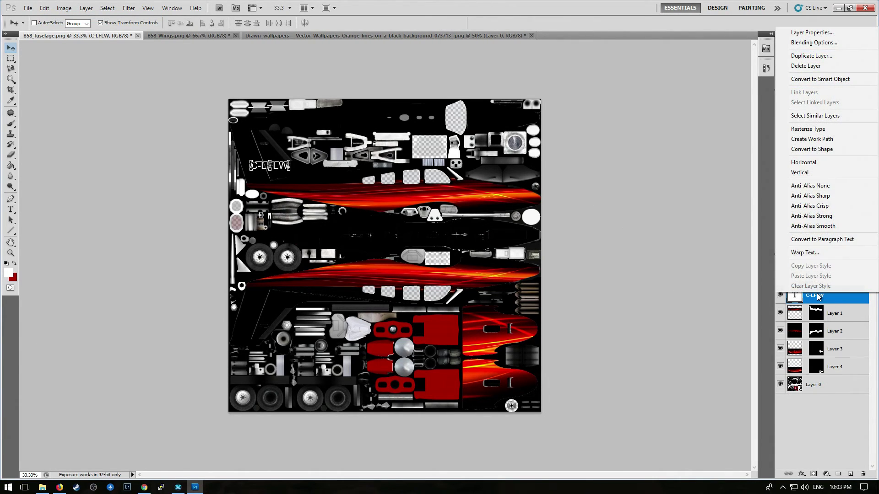
click(802, 55)
click(518, 150)
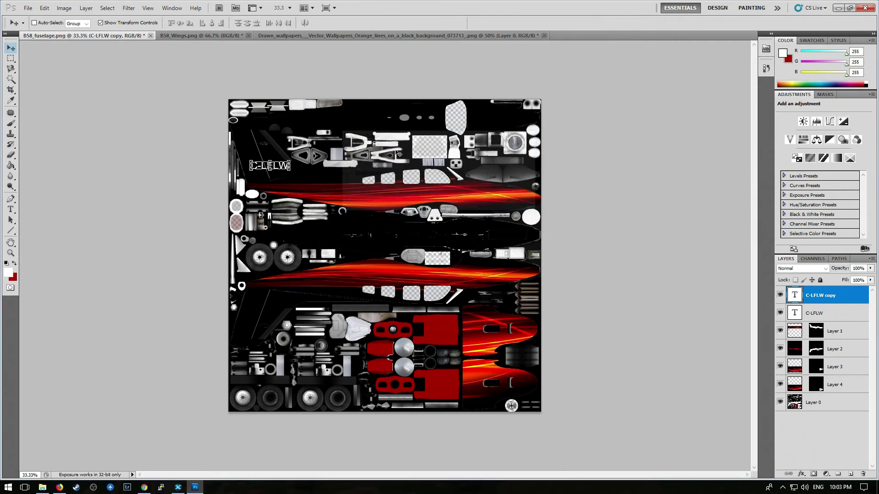
drag(263, 170, 261, 313)
Flip the C-LFLW copy on the lower tail both horizontally and vertically with Free Transform, and shift it slightly upward
right_click(263, 311)
click(259, 310)
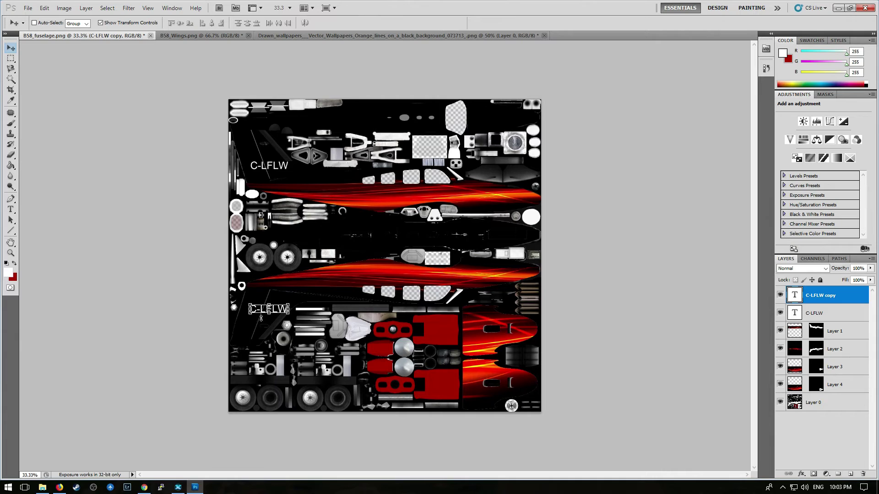
key(ctrl+t)
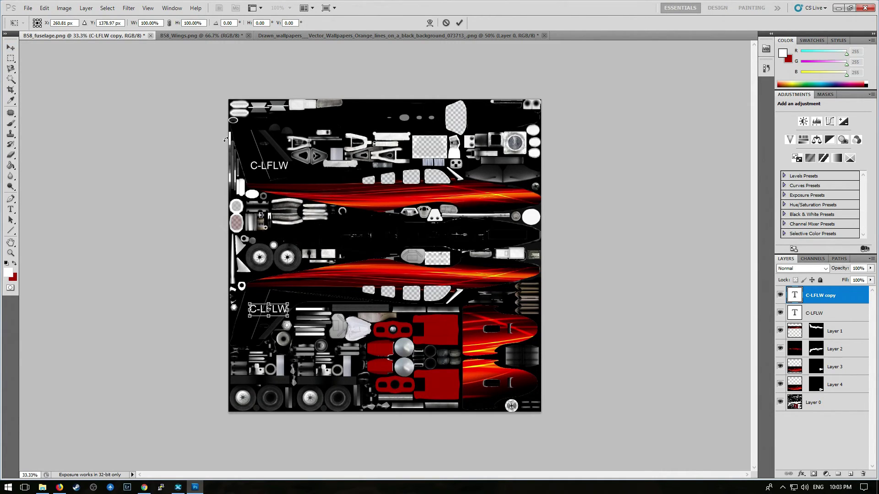
click(87, 10)
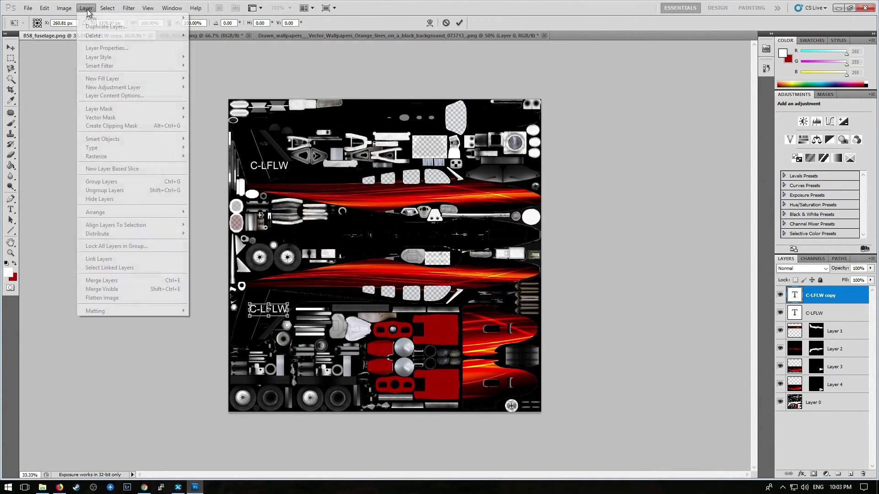
mouse_move(108, 8)
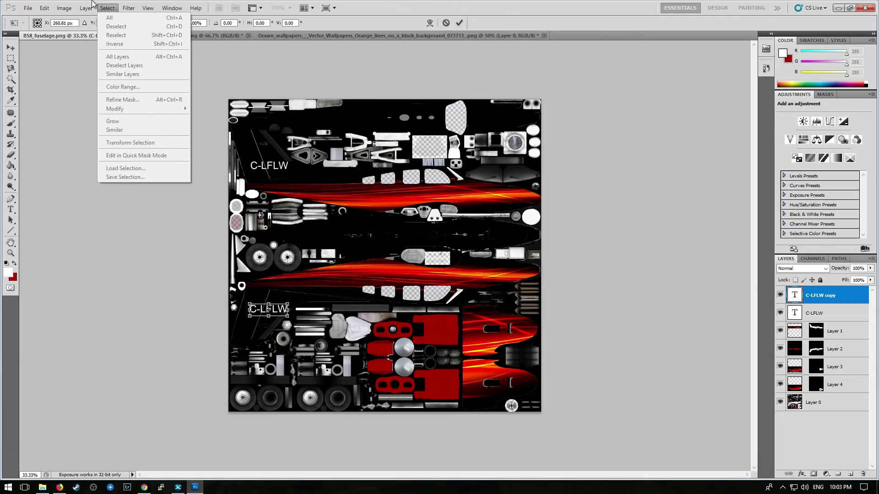
right_click(261, 316)
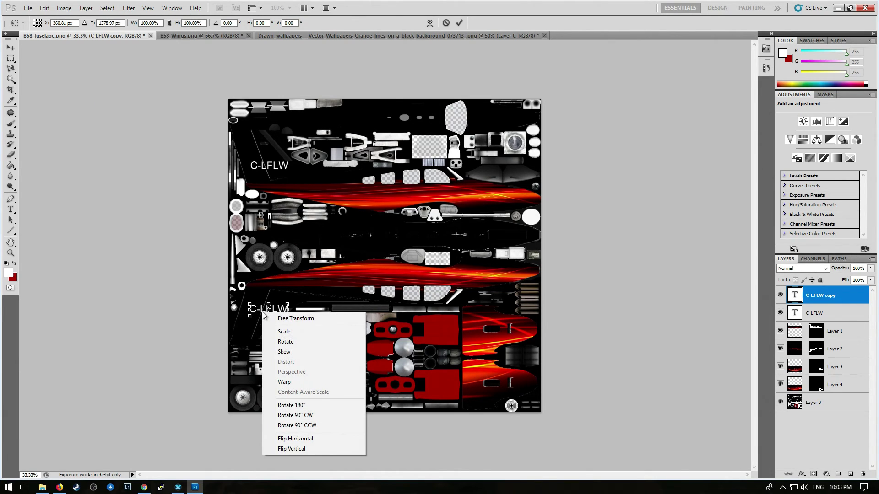
click(303, 440)
right_click(260, 315)
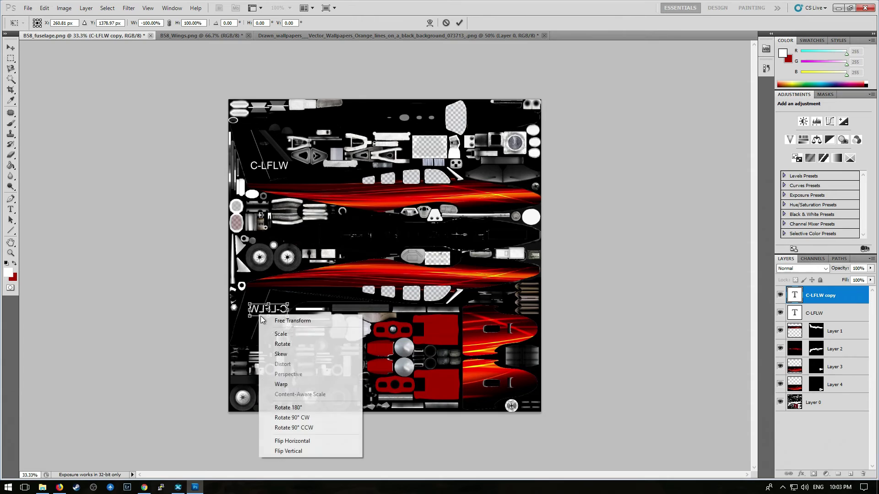
click(313, 452)
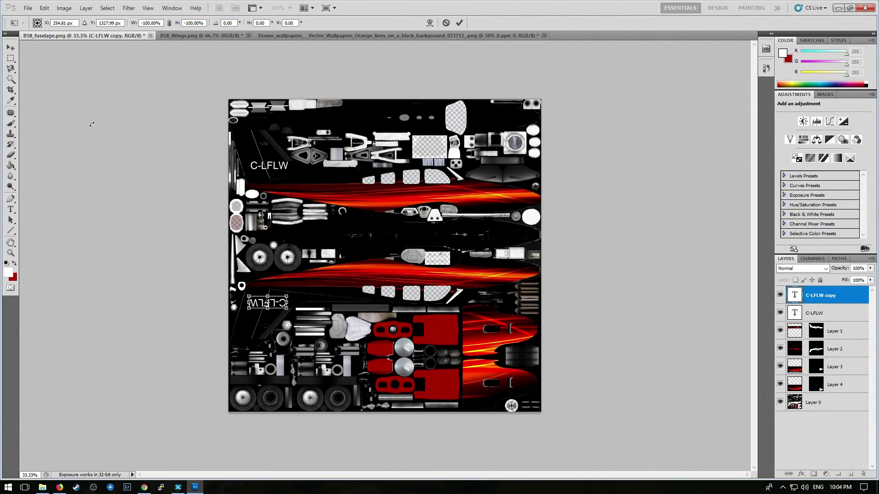
click(460, 23)
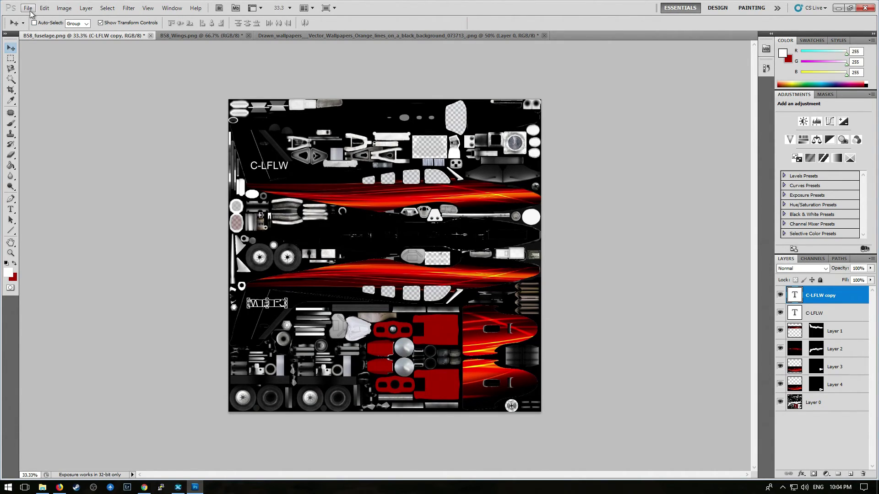